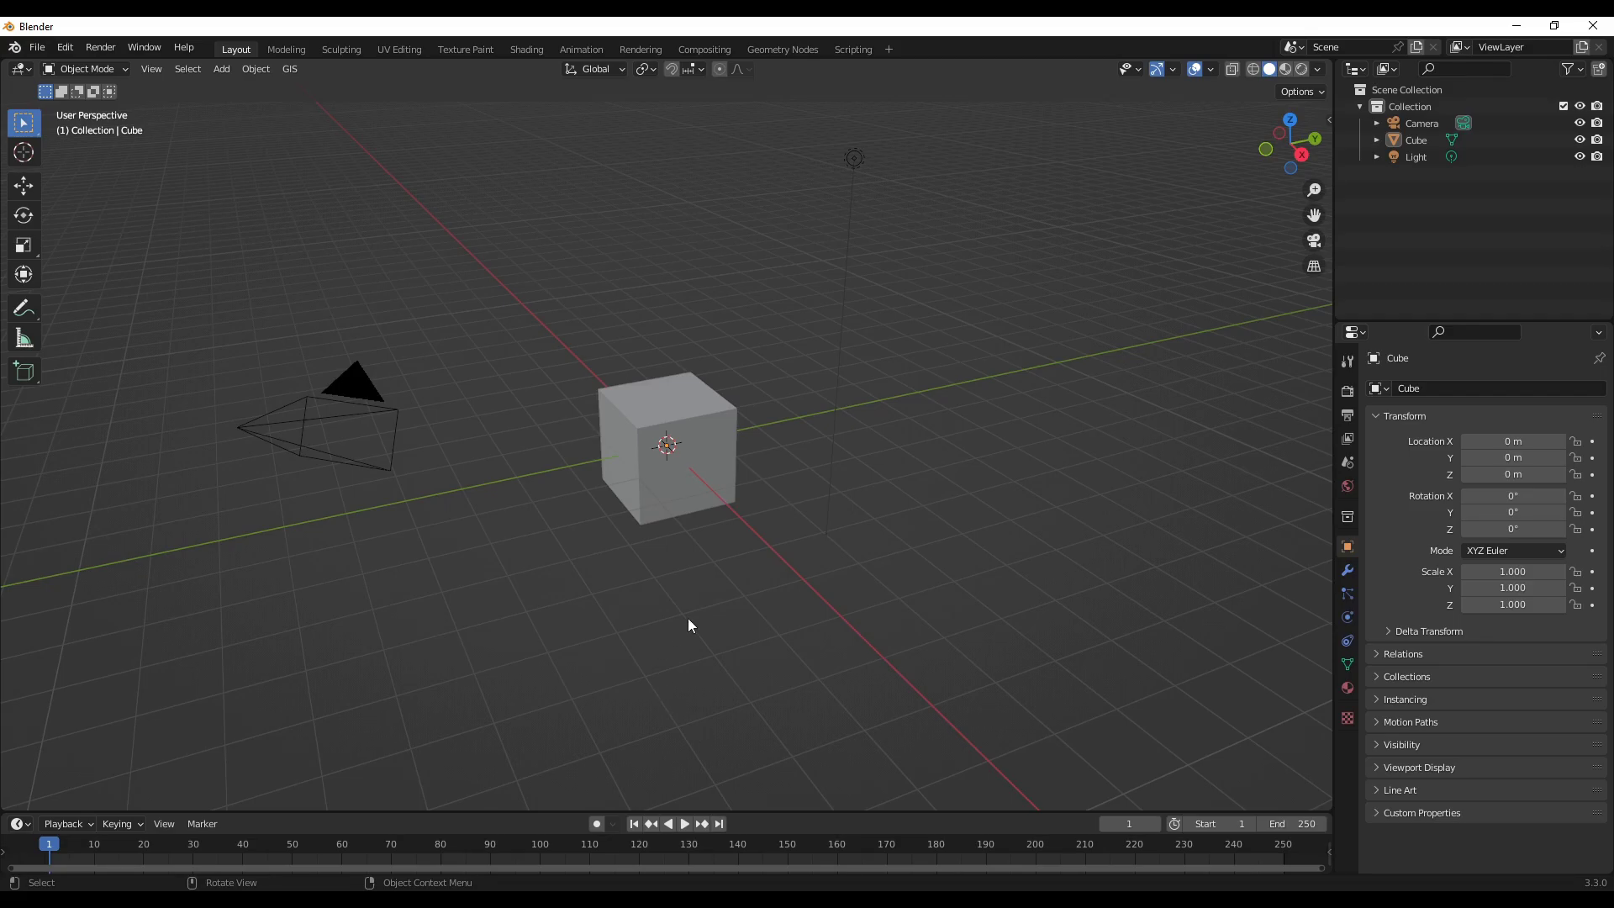
Step: Delete the default cube and add a Bezier circle curve in its place at the origin
click(658, 507)
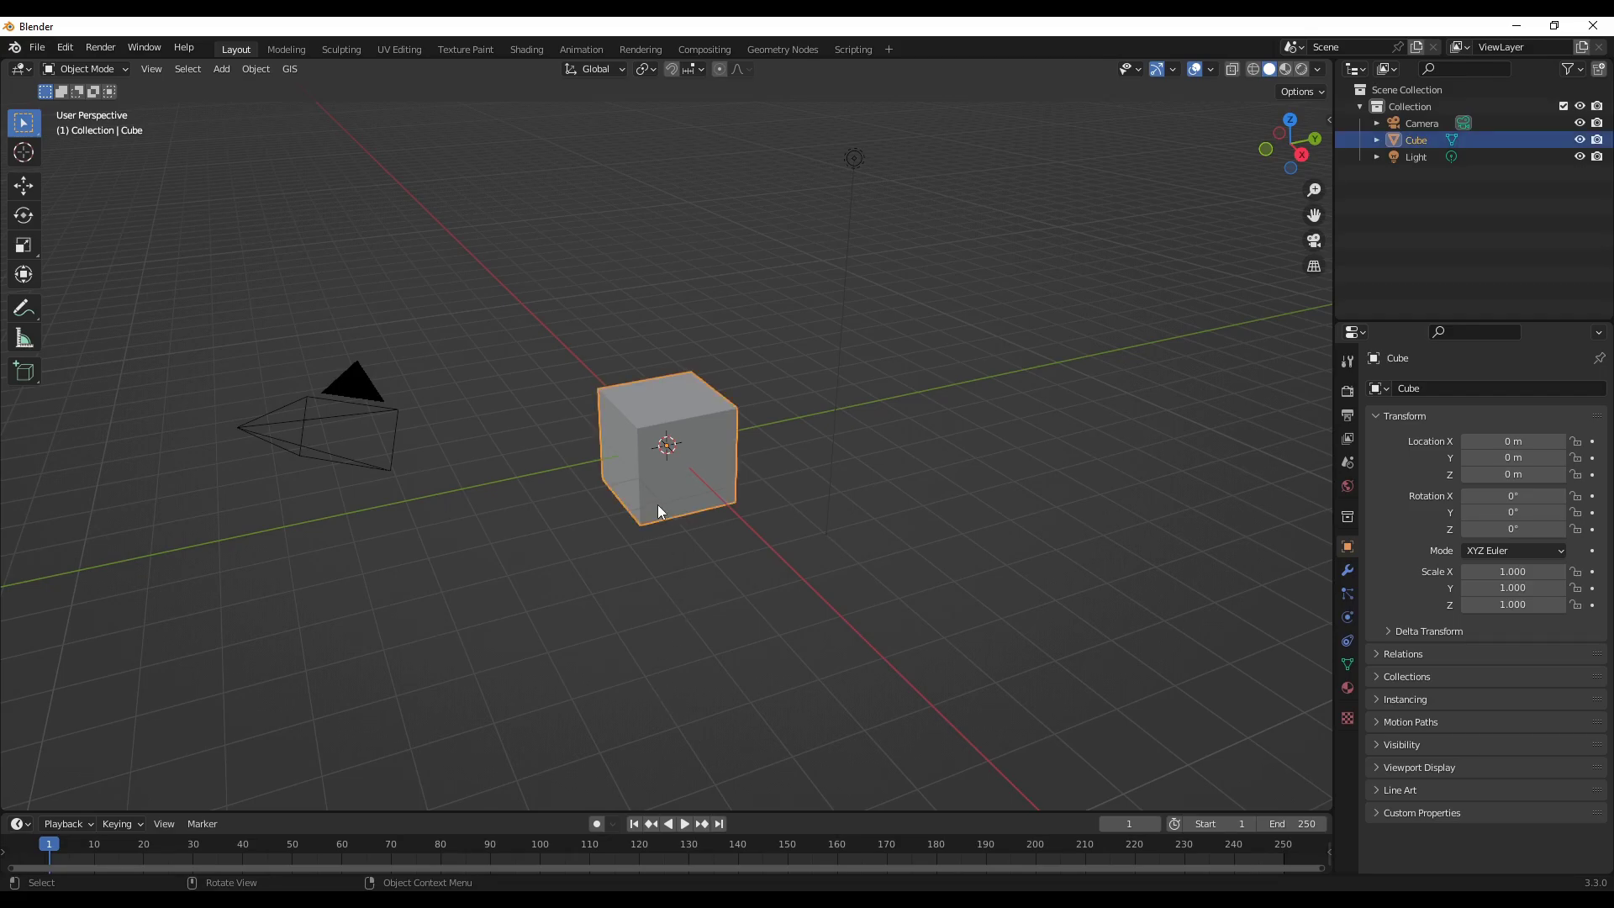
key(Delete)
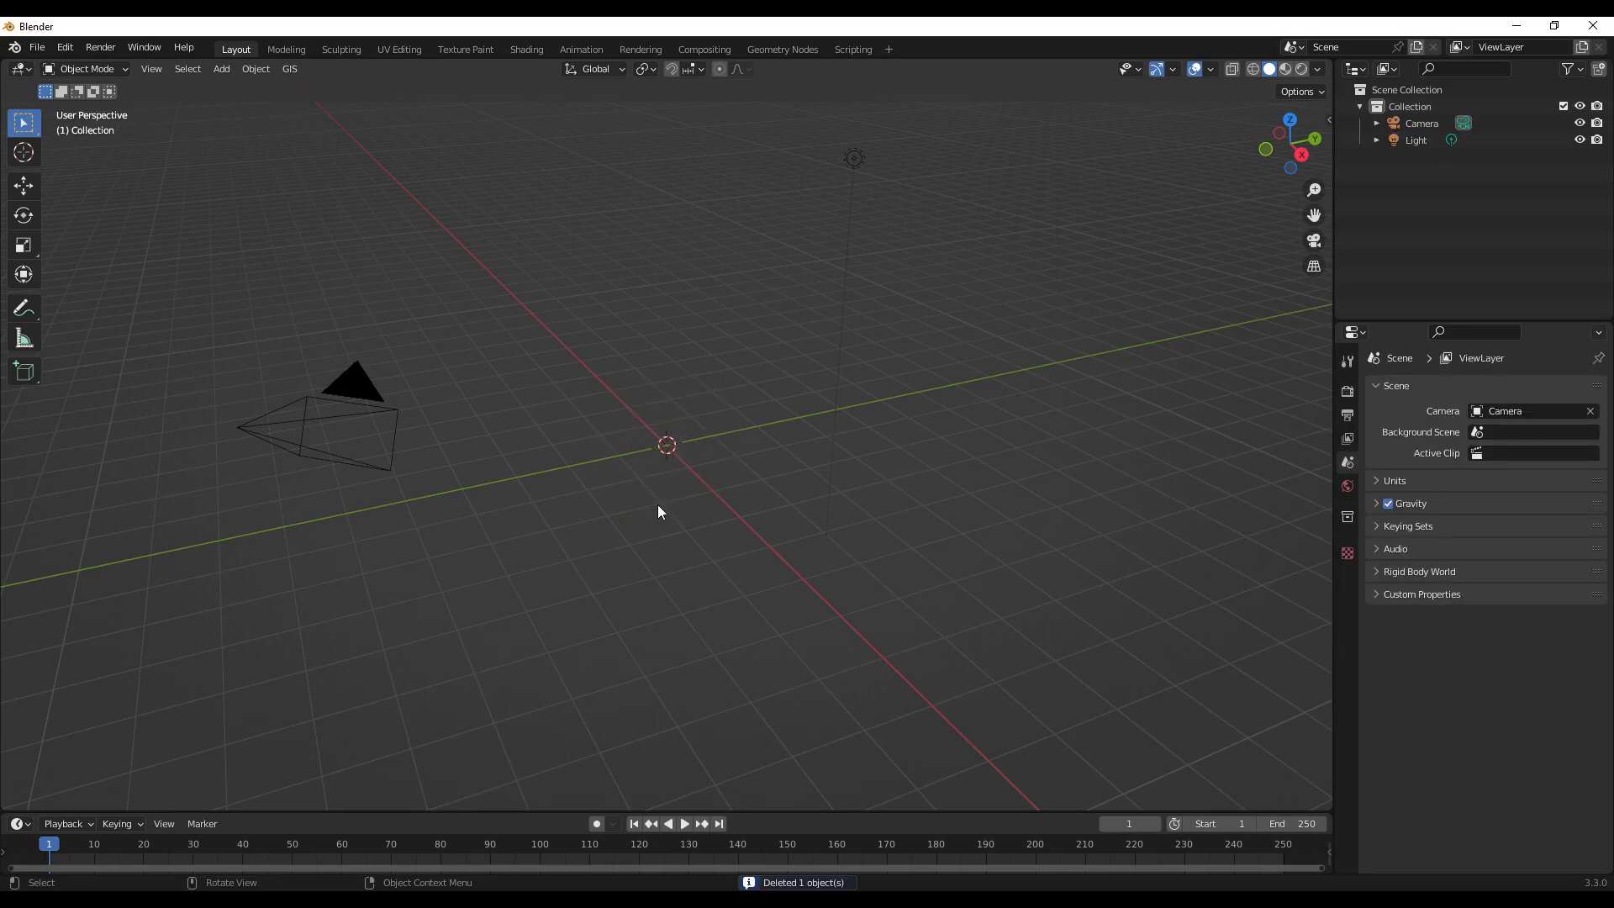
key(shift+a)
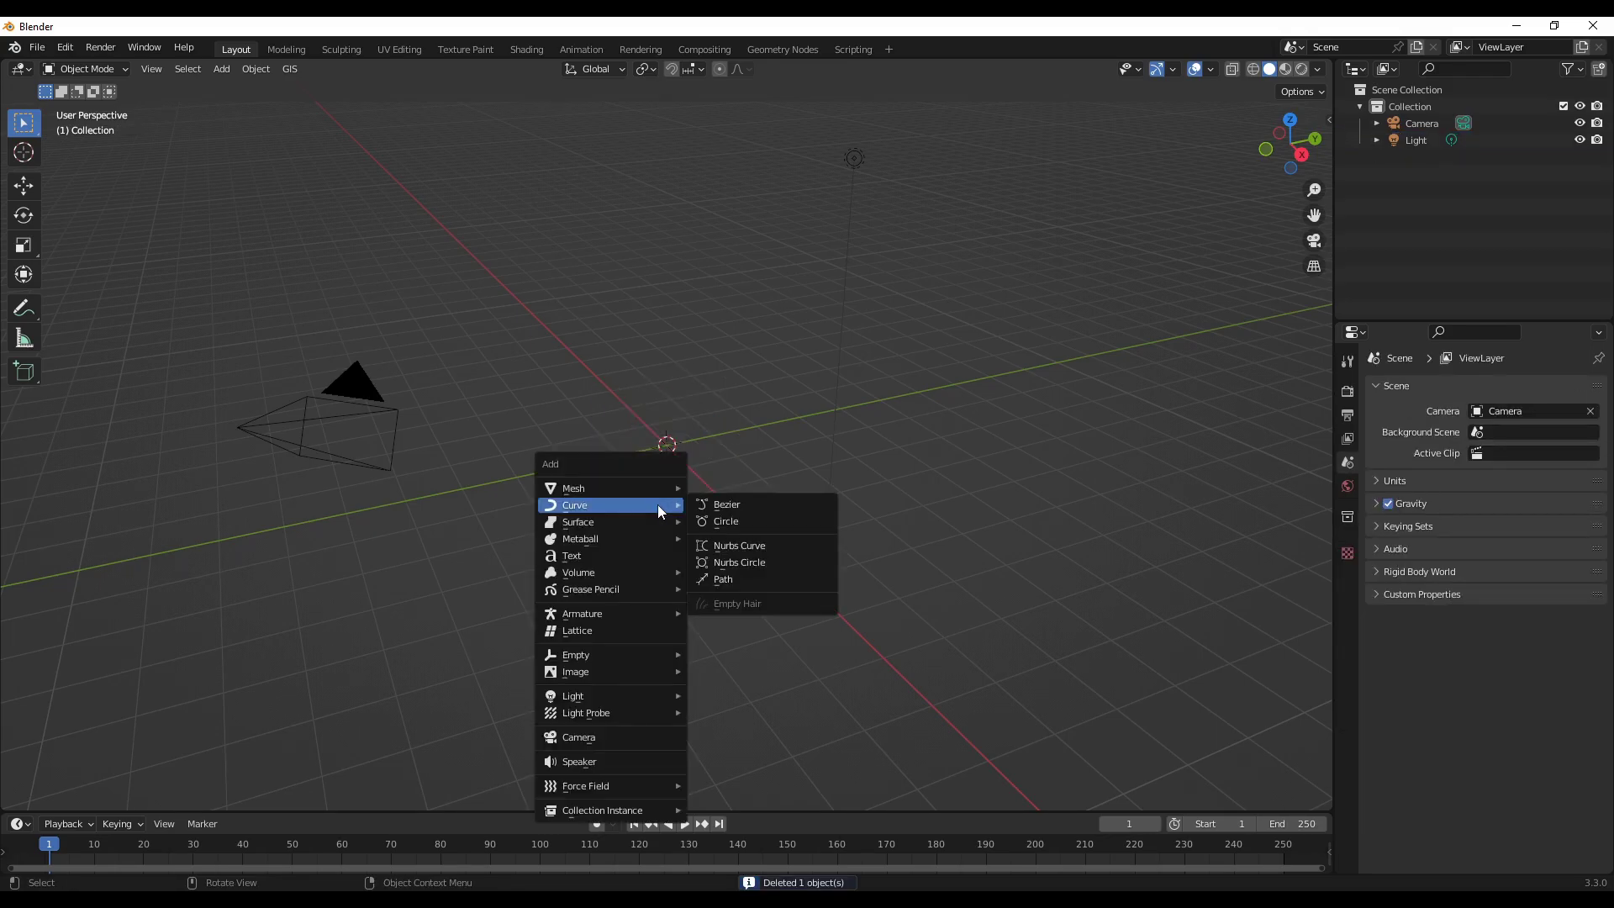
click(744, 520)
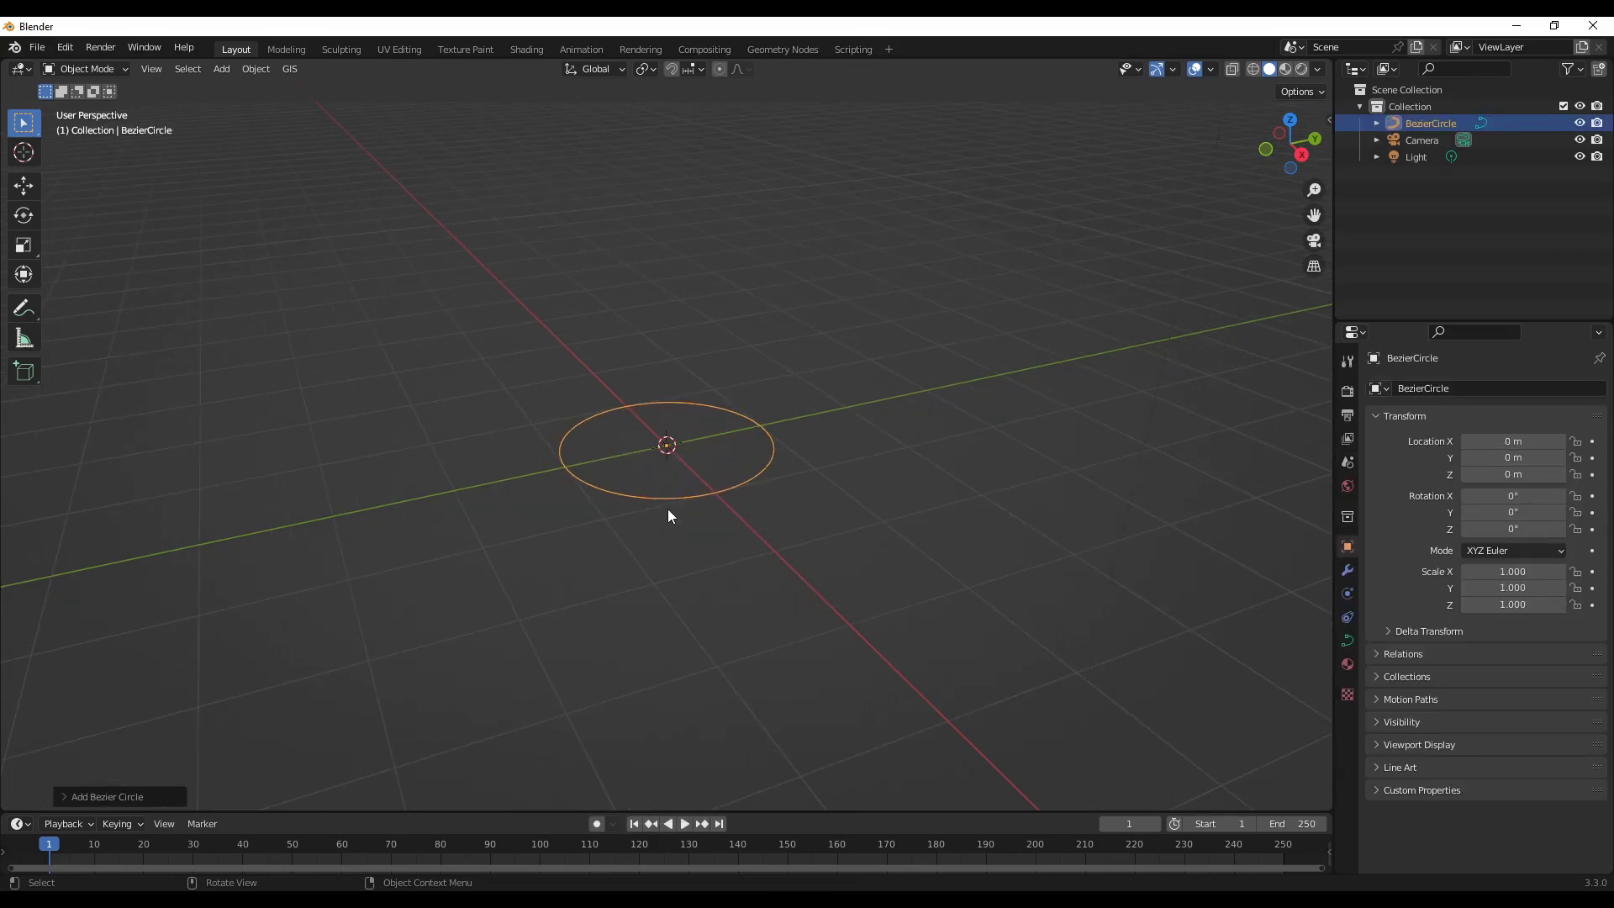
Step: Enter Edit Mode, box-select the circle's left and right control points, and scale them inward
key(Tab)
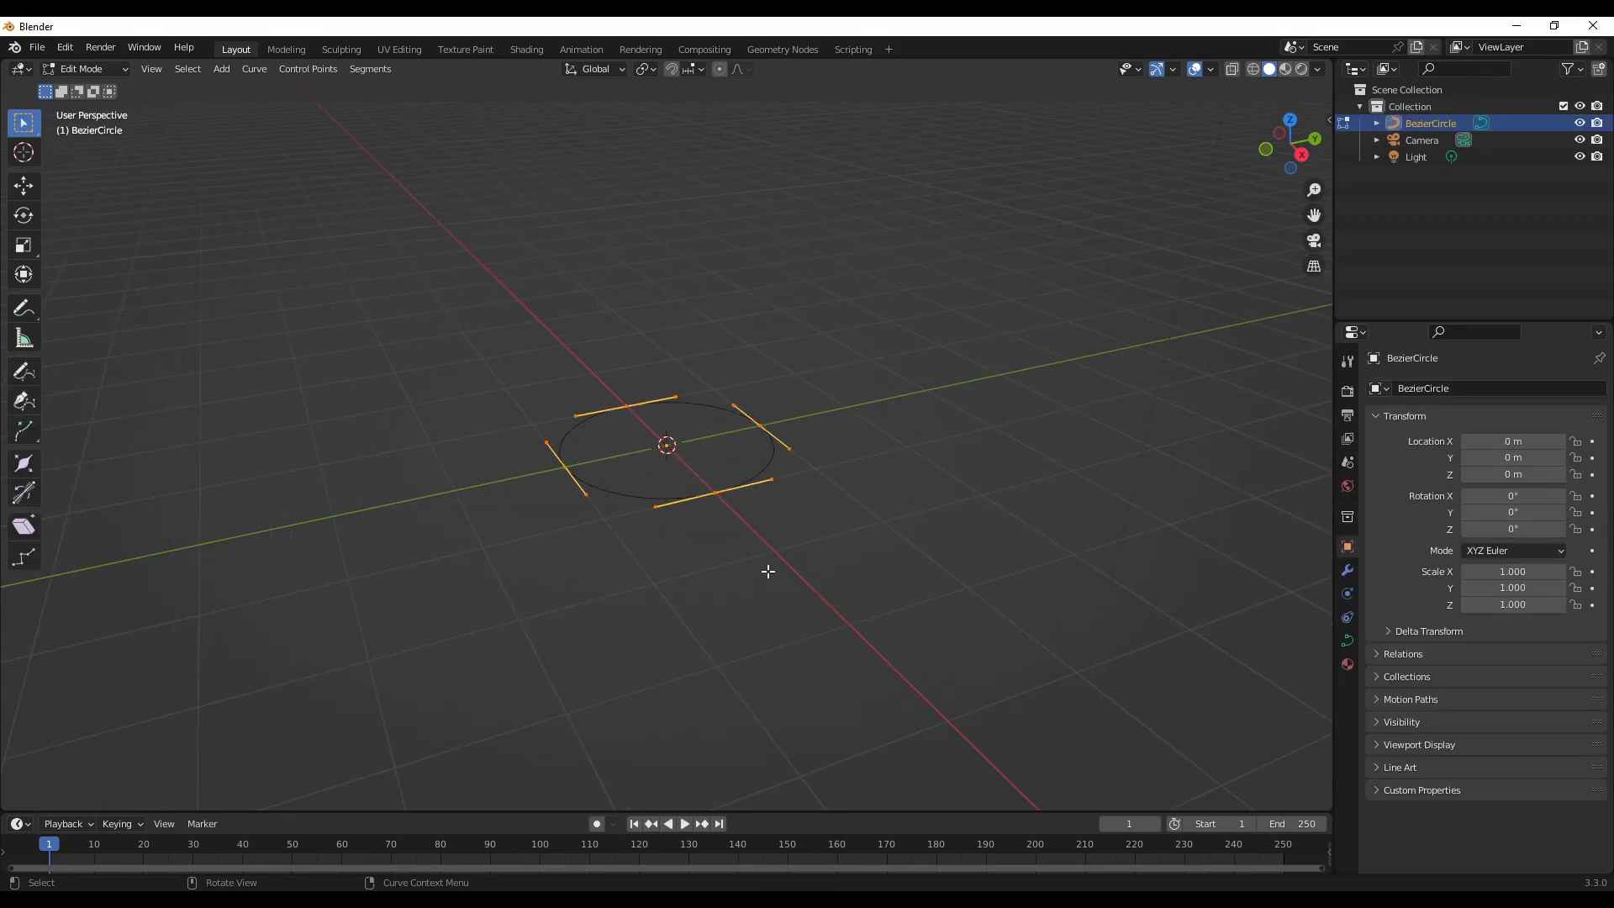
middle_drag(742, 670, 510, 512)
drag(530, 497, 616, 535)
middle_drag(833, 580, 602, 471)
drag(535, 437, 841, 471)
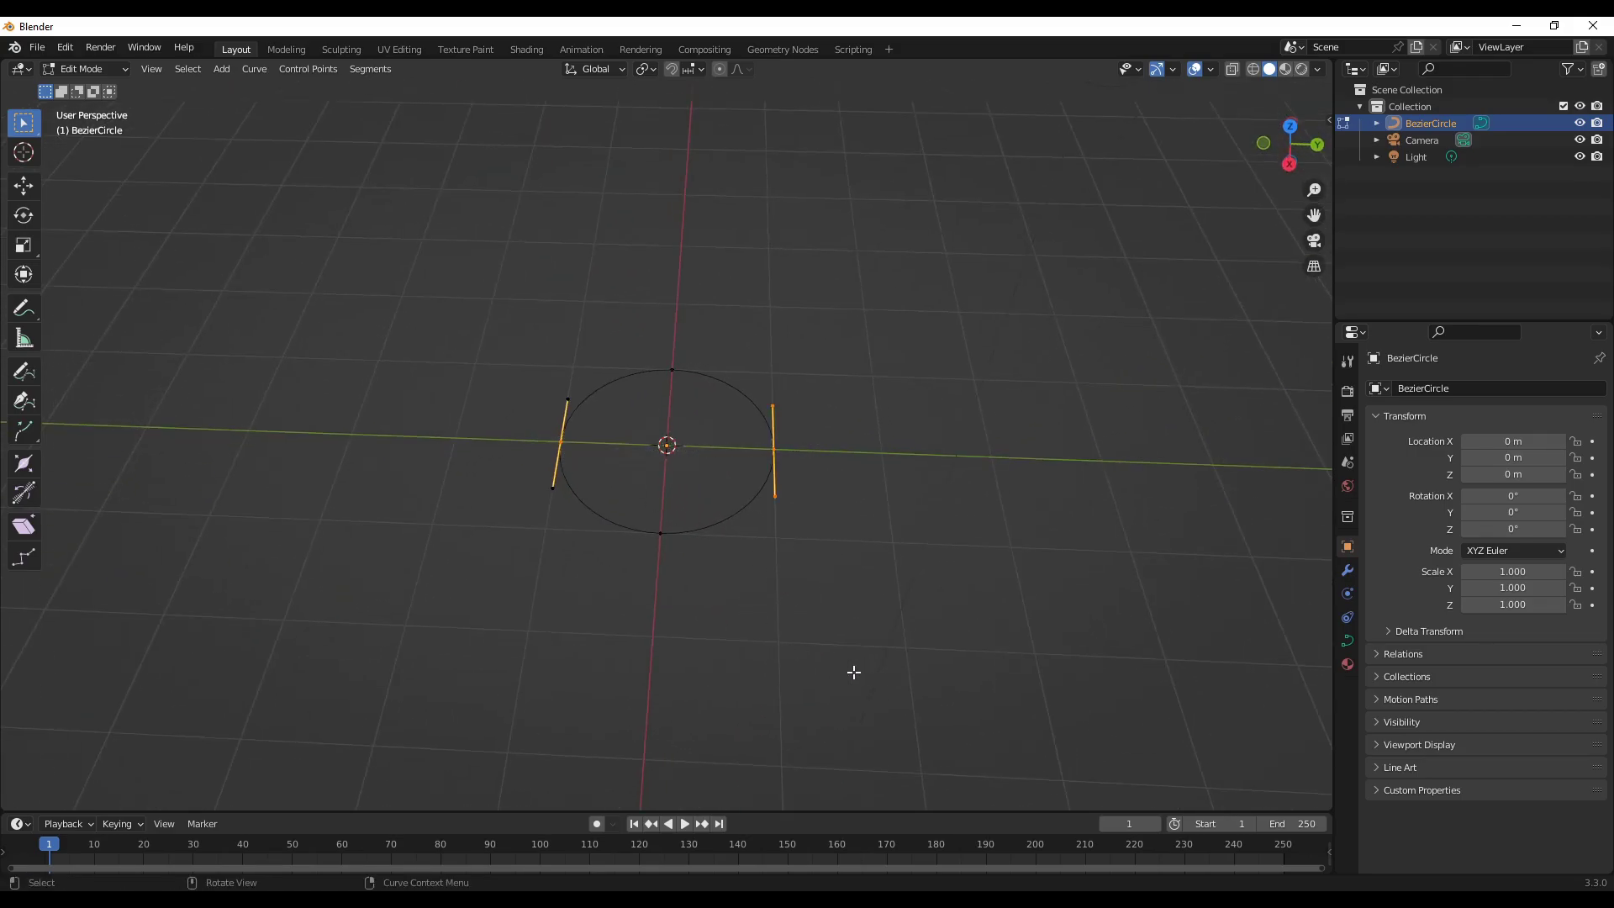
key(s)
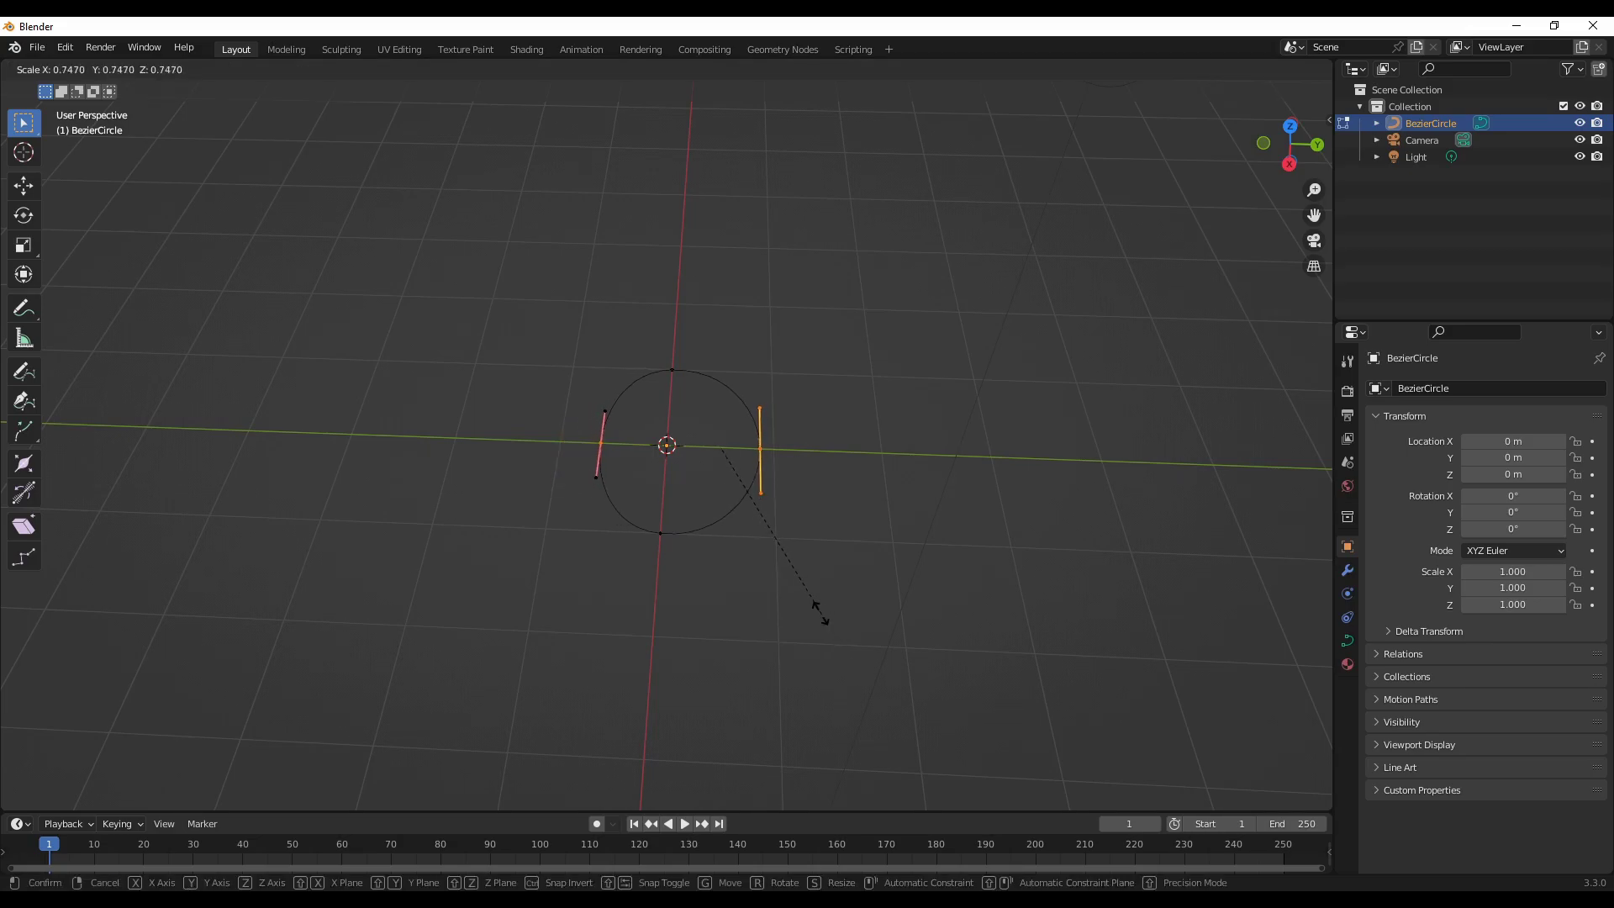
click(806, 603)
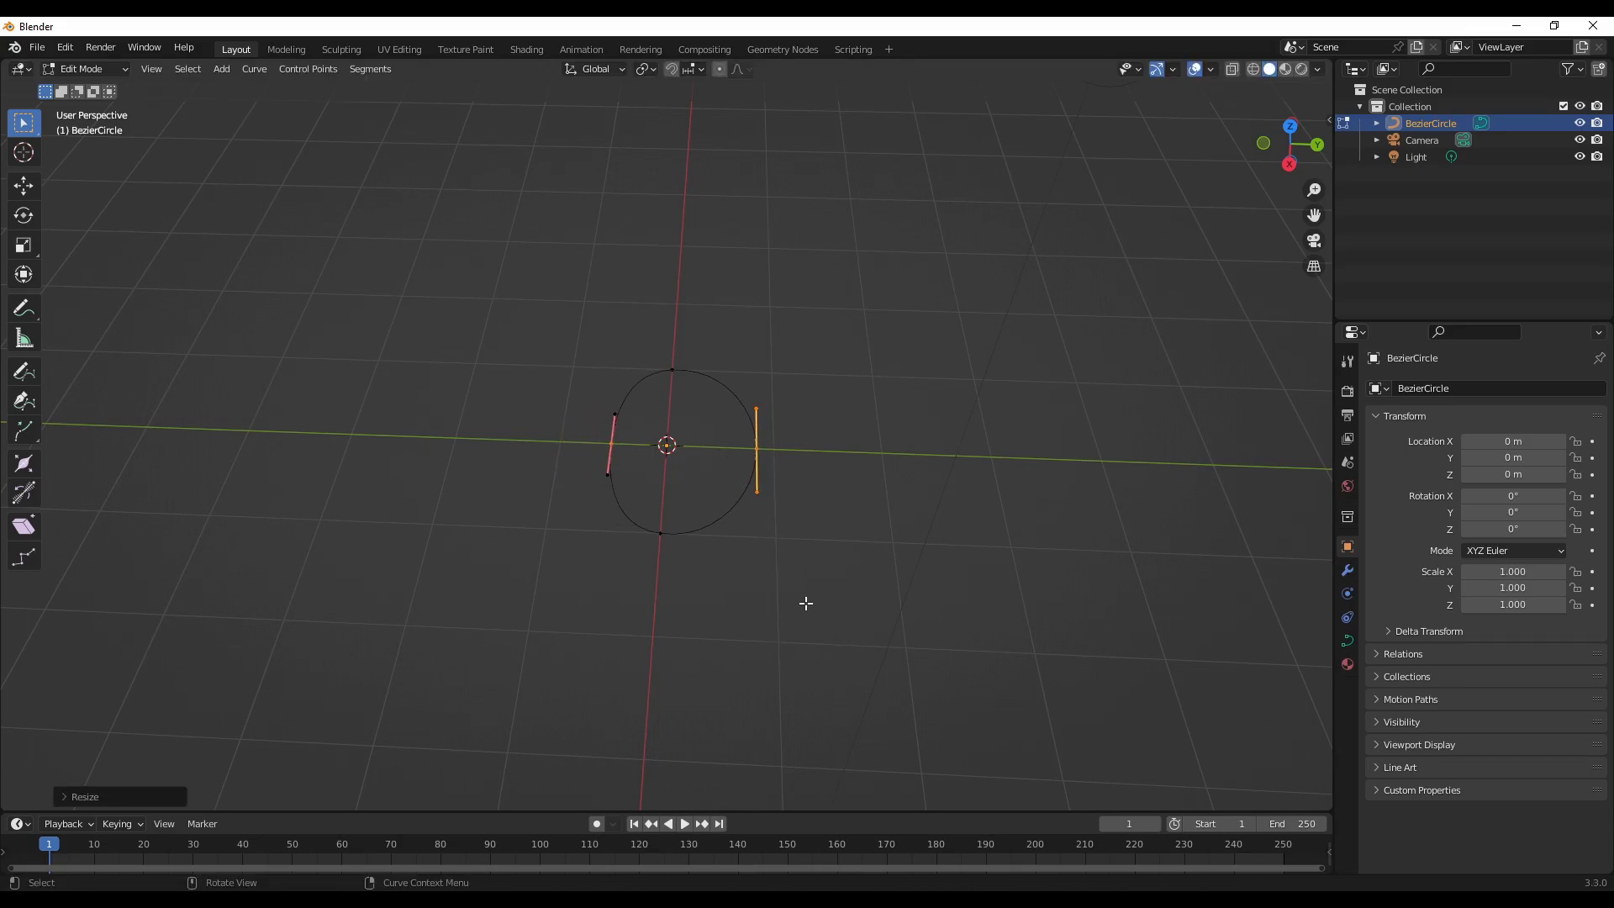
Step: Undo the scaling, cancel a second scale attempt, and box-select a single control point
key(ctrl+z)
middle_drag(681, 638, 843, 670)
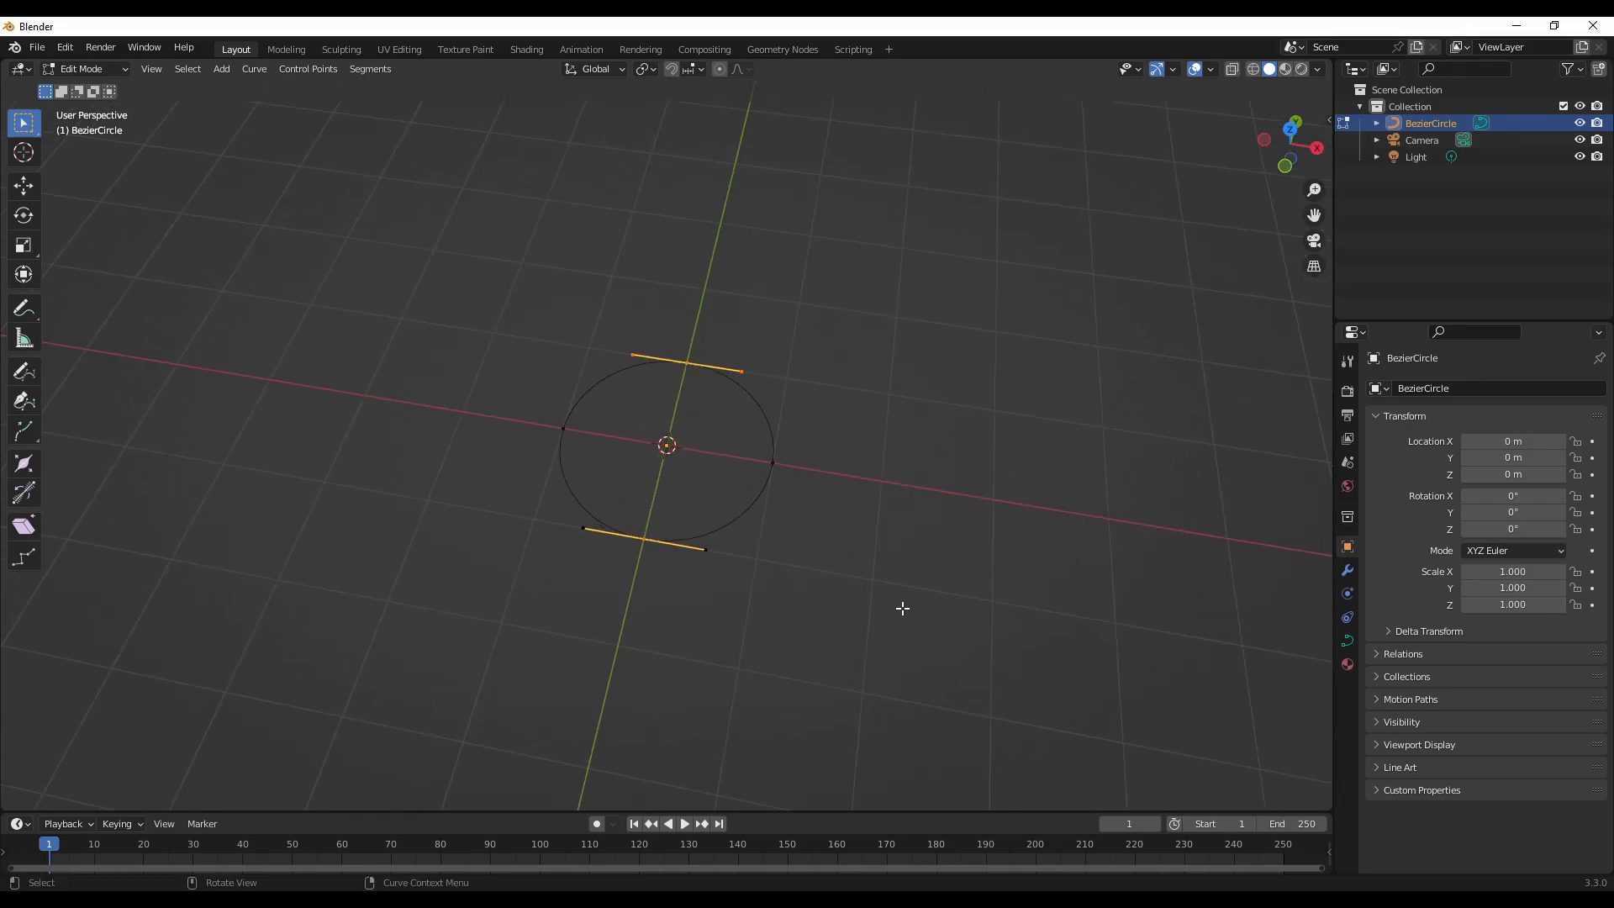
key(s)
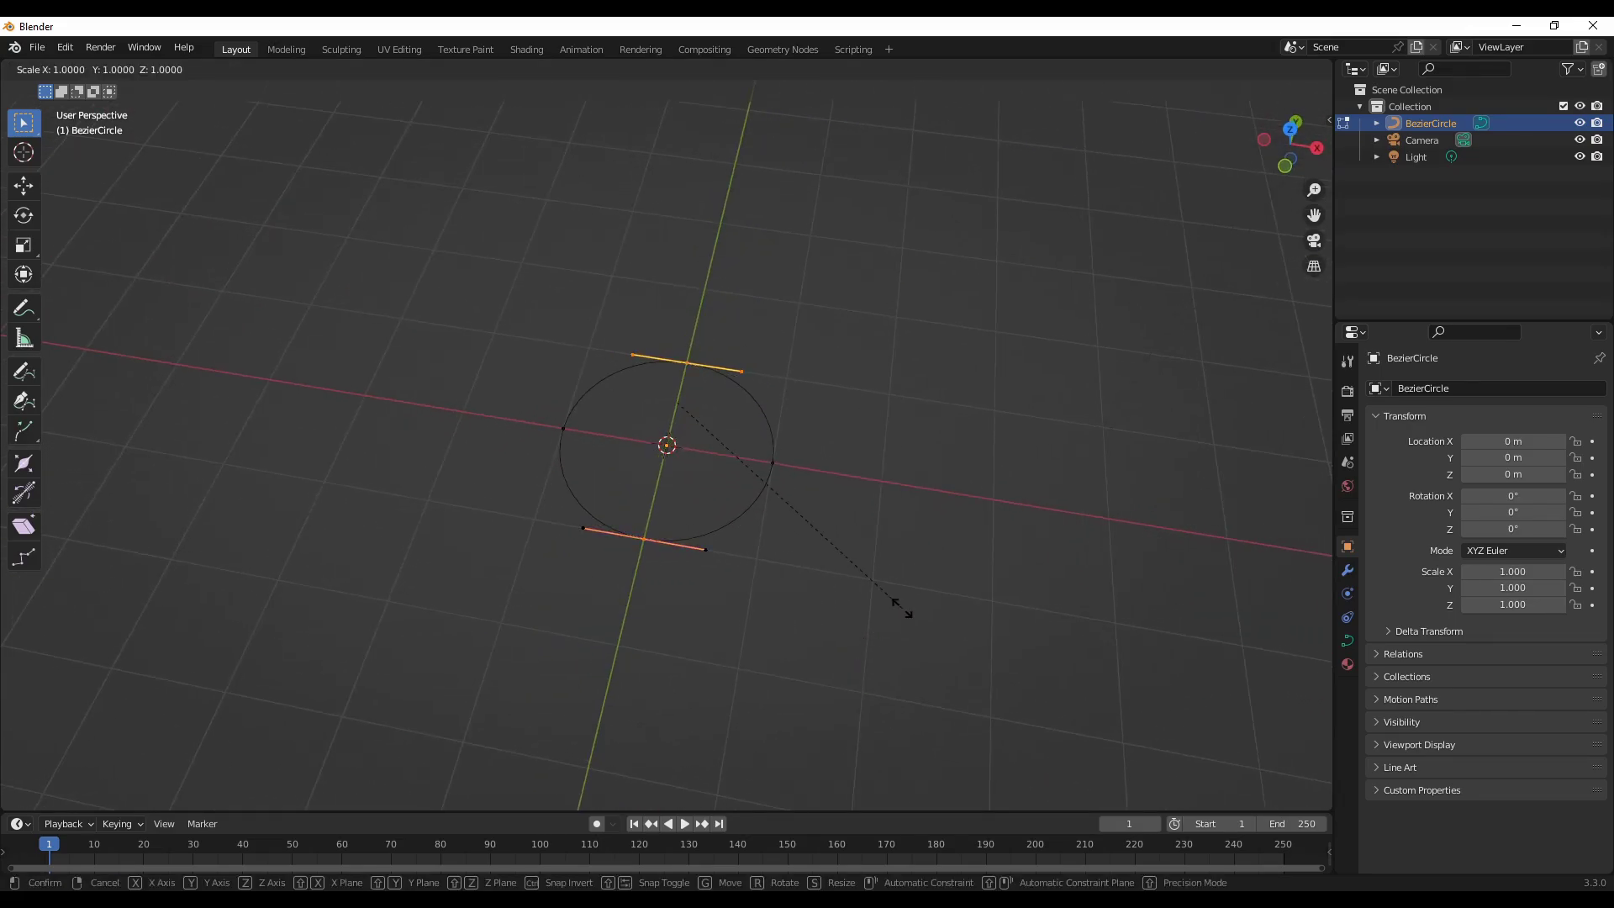
key(Escape)
middle_drag(802, 616, 599, 524)
drag(522, 464, 848, 412)
middle_drag(709, 594, 829, 613)
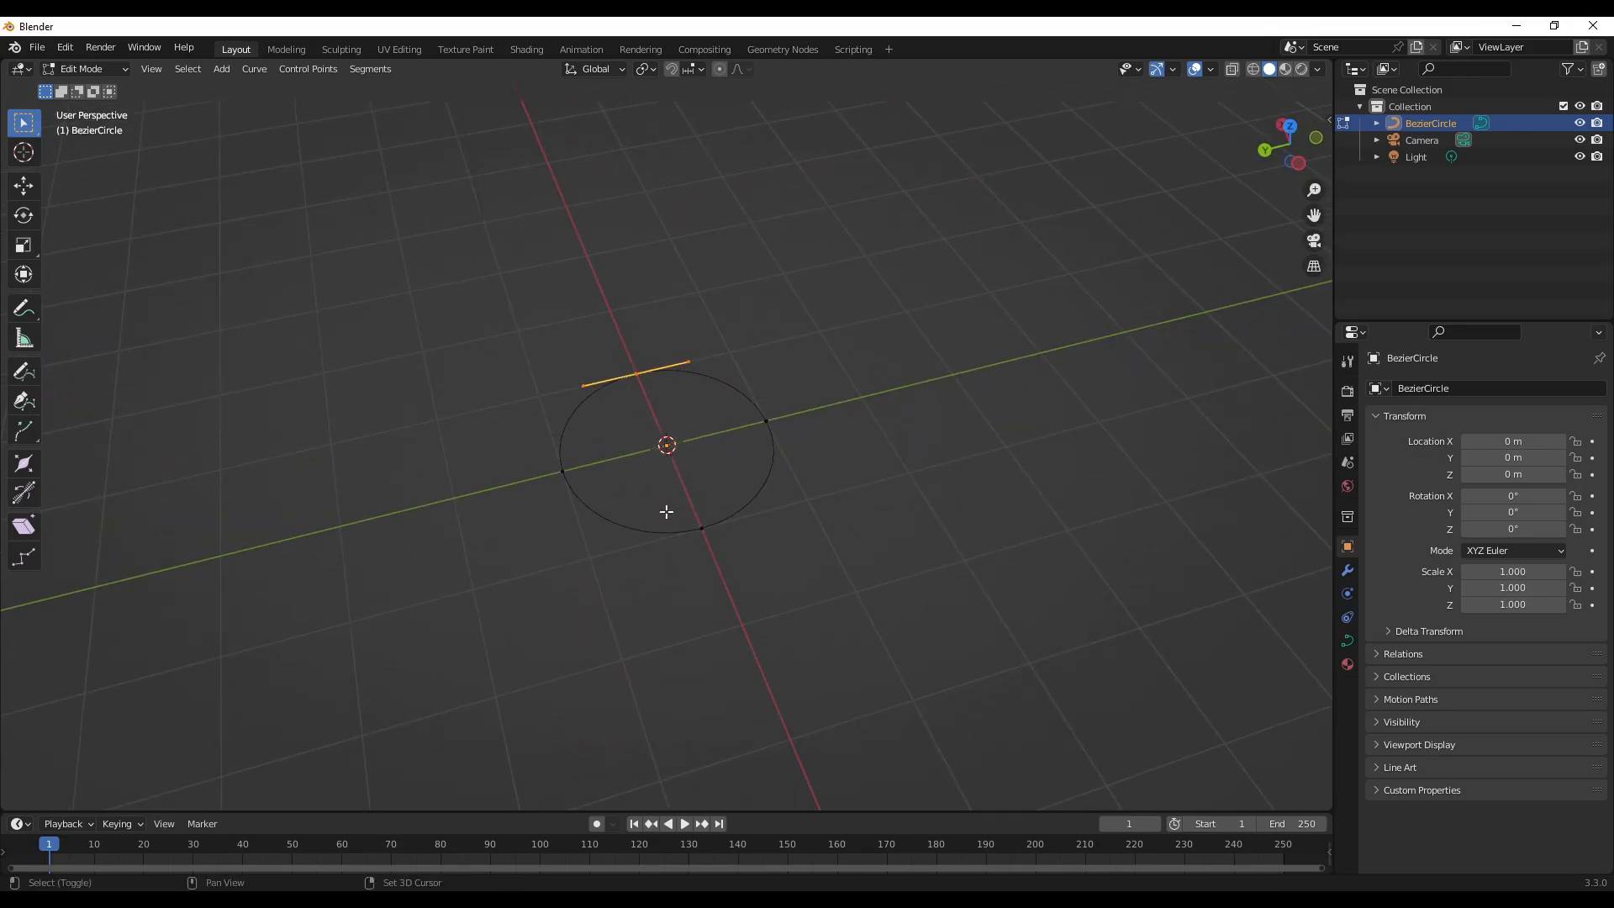
Step: Add the opposite control point and scale both inward to about 0.61, forming an oval
shift+click(702, 528)
middle_drag(735, 551, 820, 635)
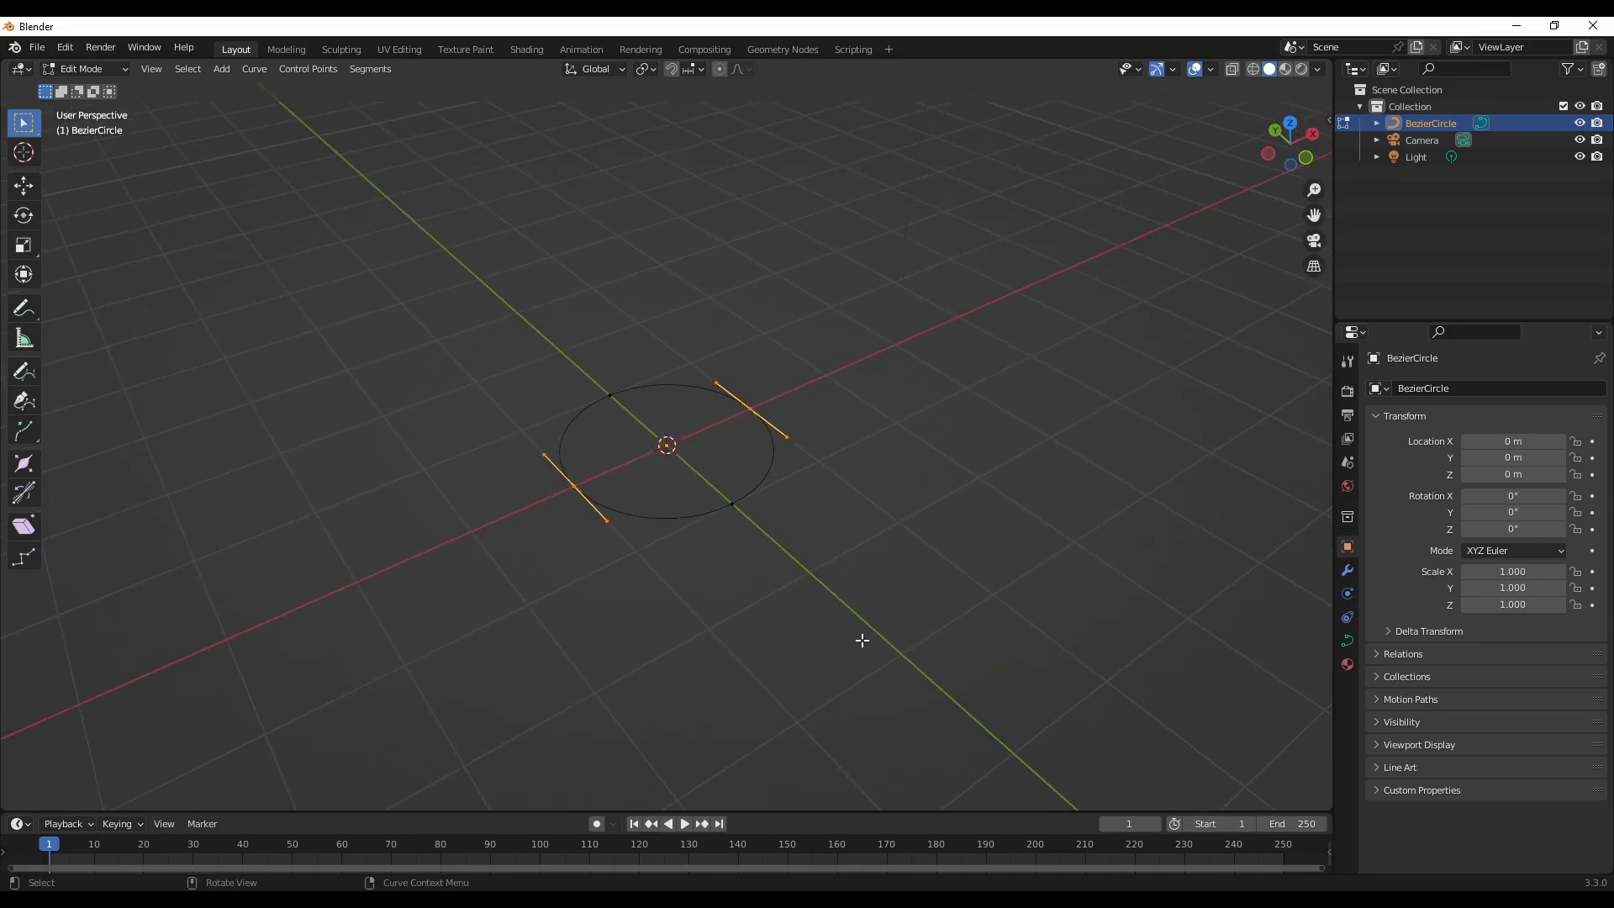
key(s)
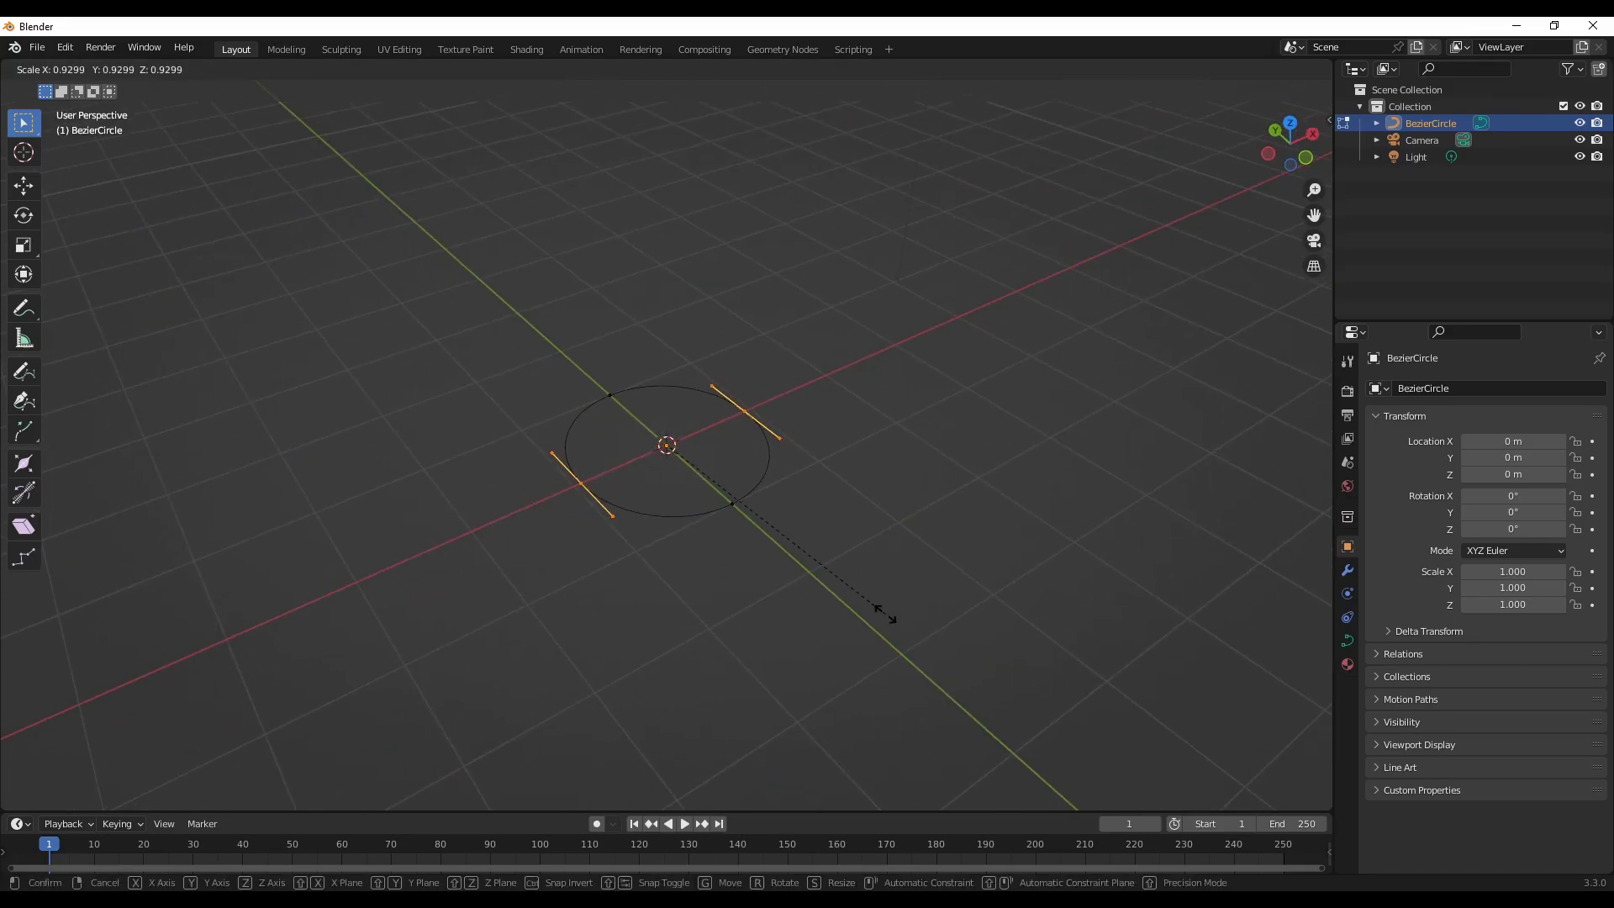
click(795, 563)
middle_drag(582, 510, 623, 558)
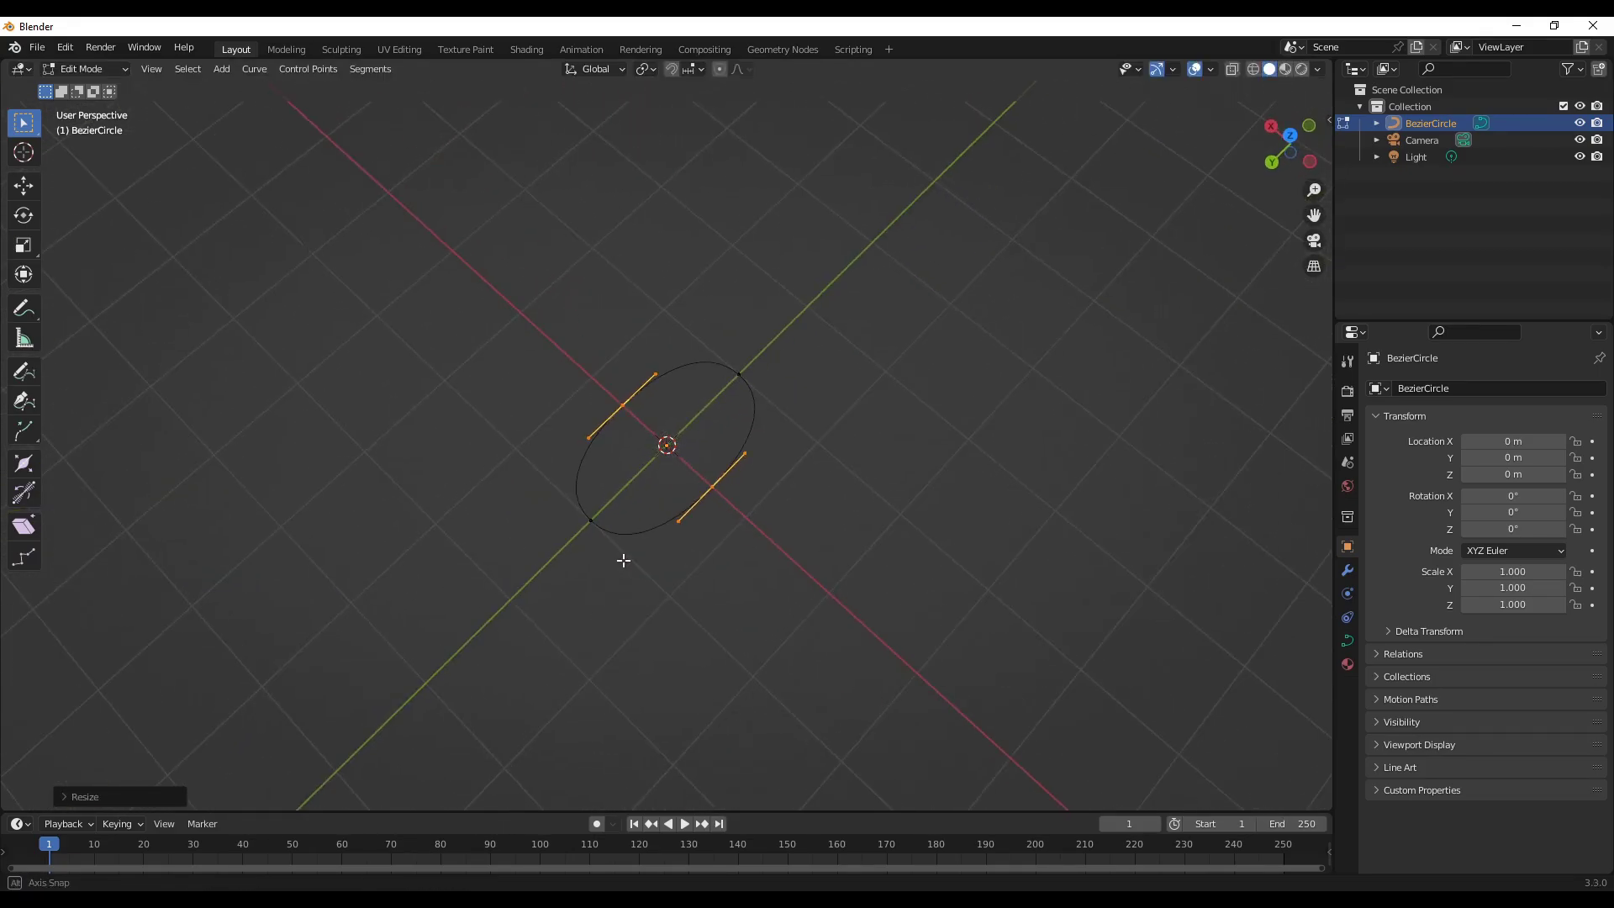
middle_drag(641, 644, 505, 564)
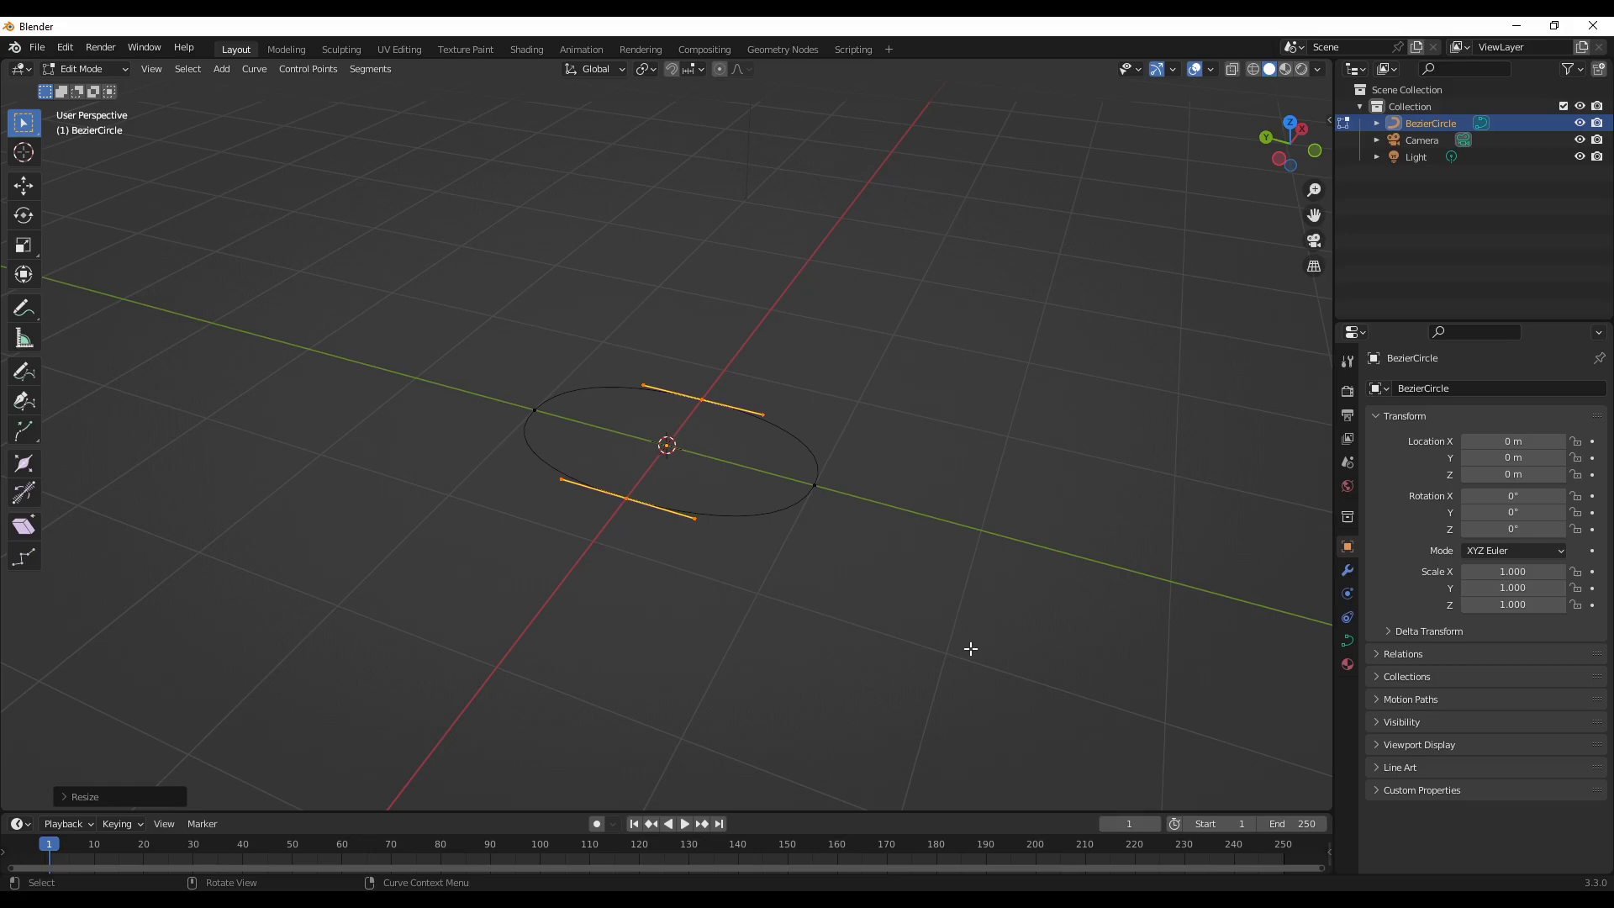
Step: Set the curve's Geometry bevel depth to 0.138 m and return to Object Mode
click(1348, 646)
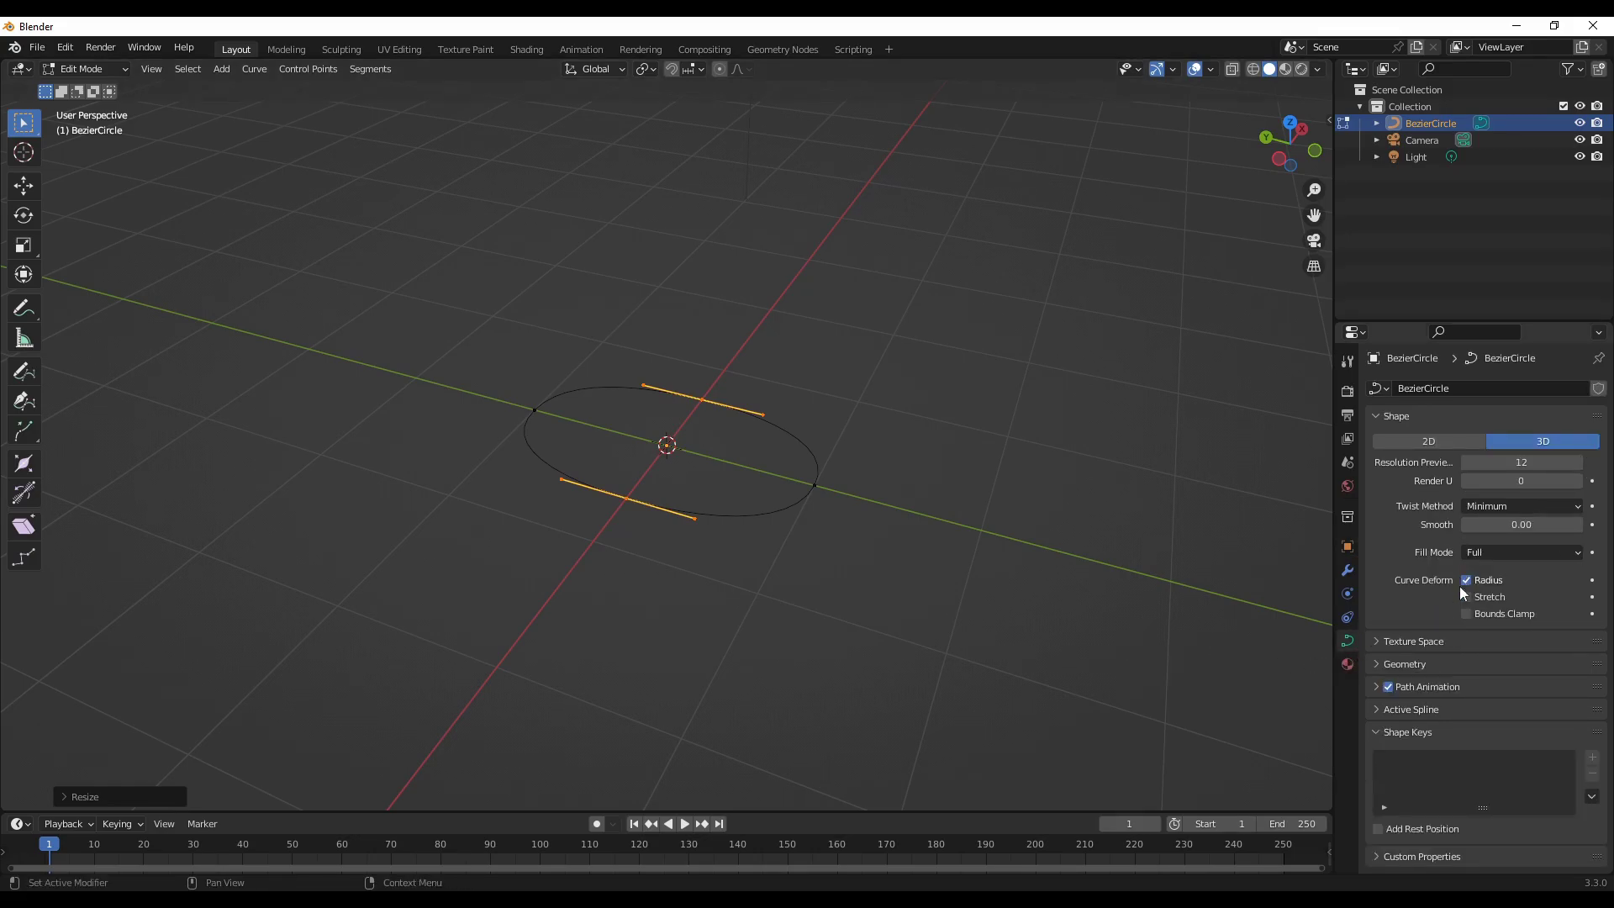
click(1425, 669)
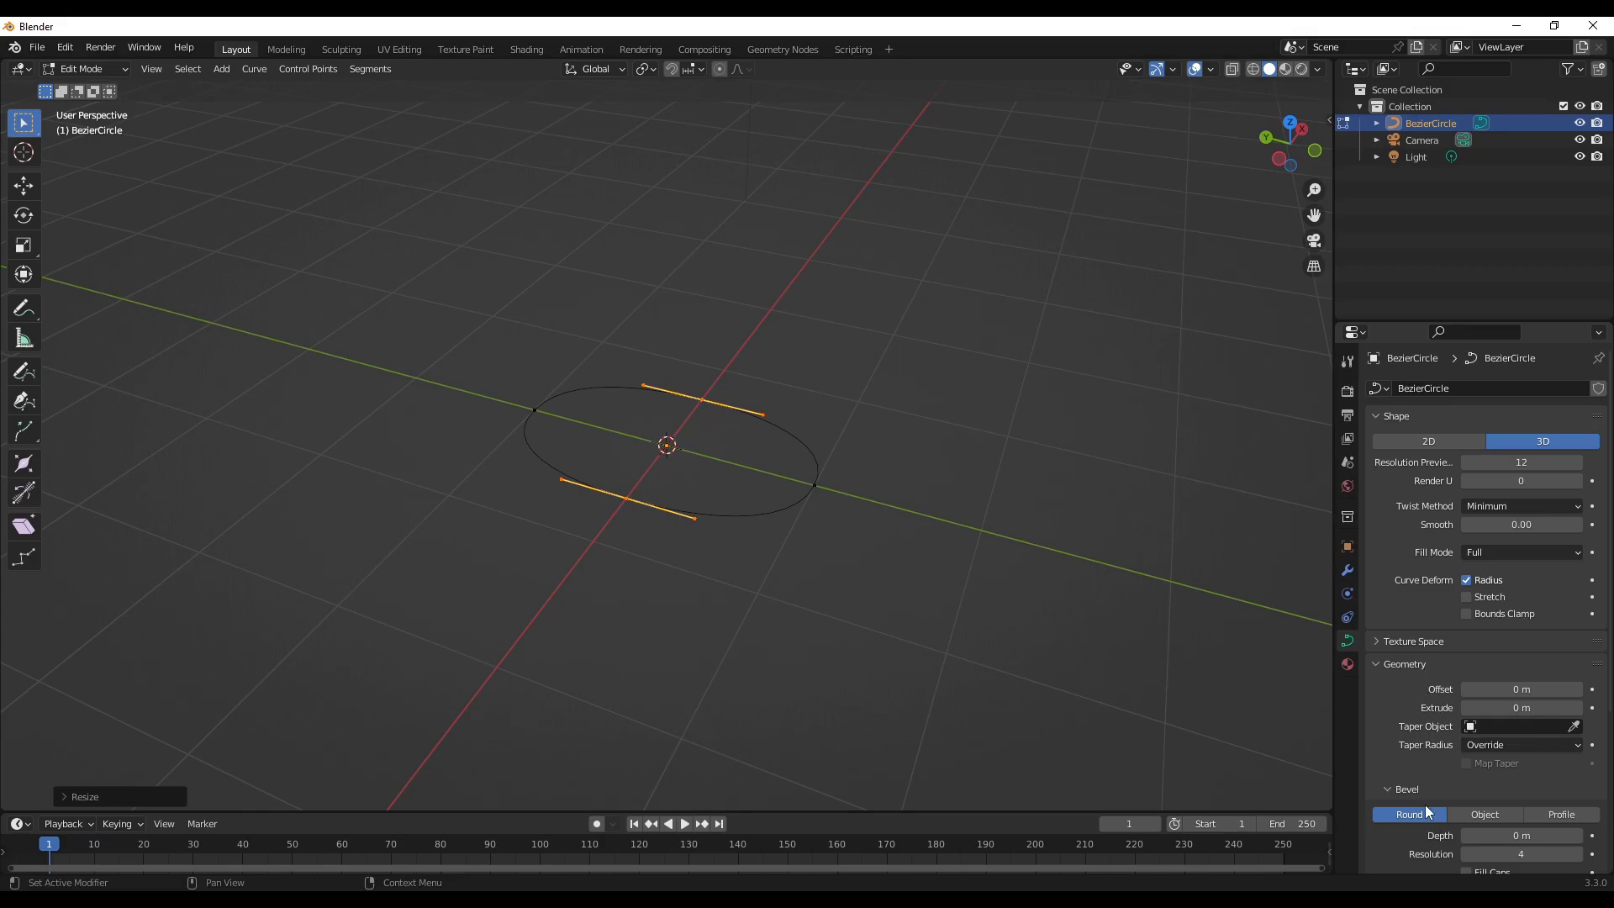
scroll(1424, 765, down, 3)
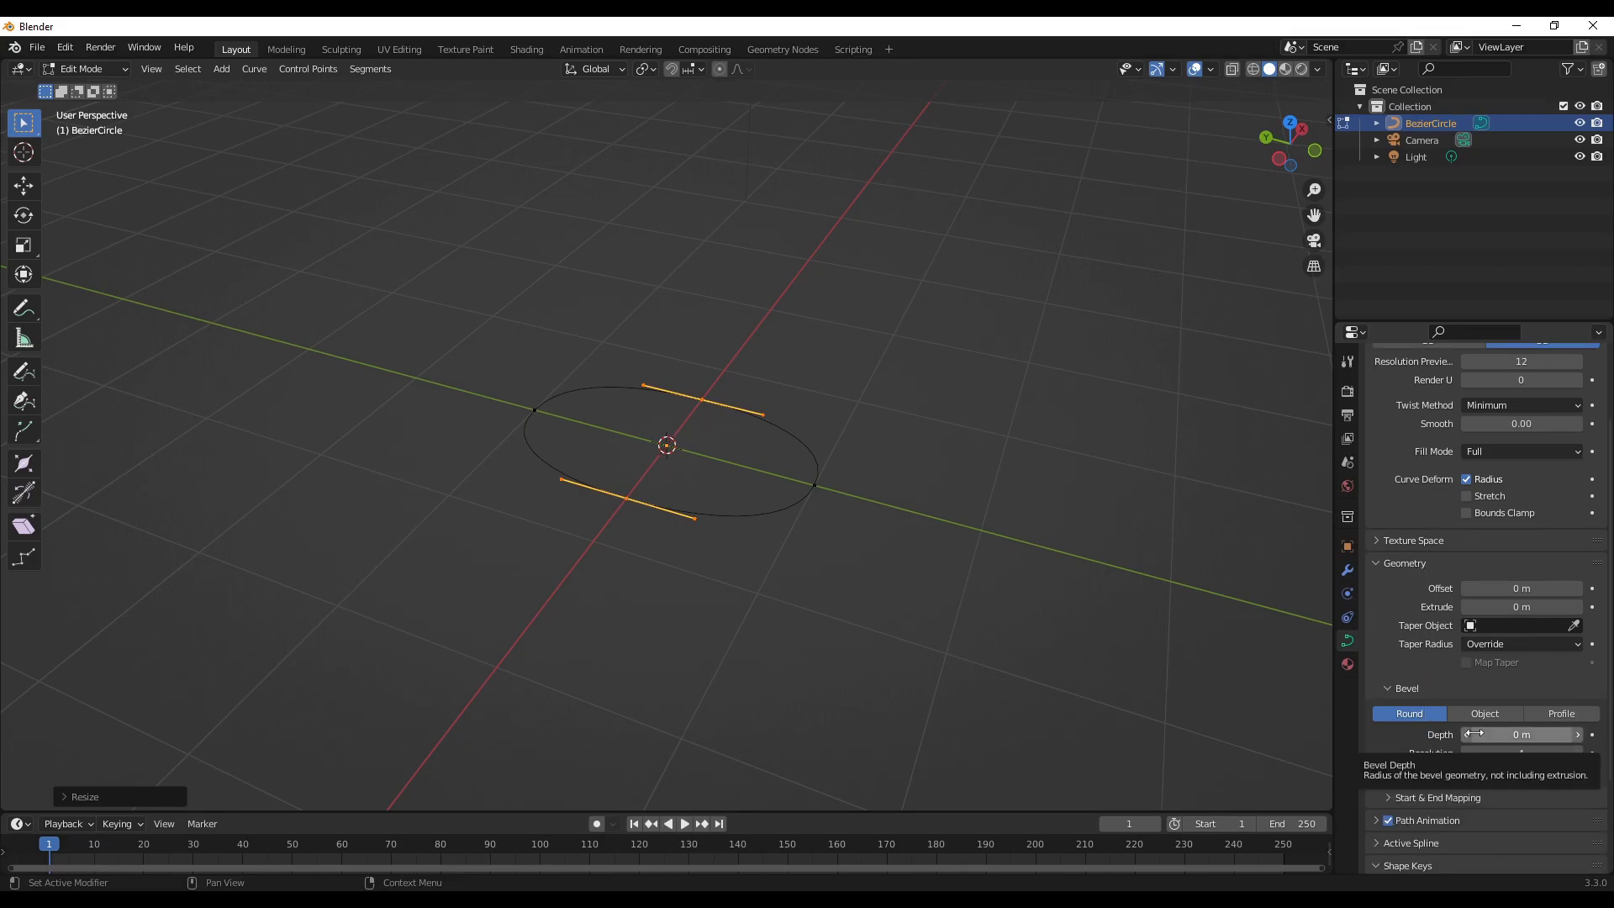
mouse_move(1509, 736)
mouse_down()
mouse_move(1551, 736)
mouse_move(1529, 737)
mouse_up()
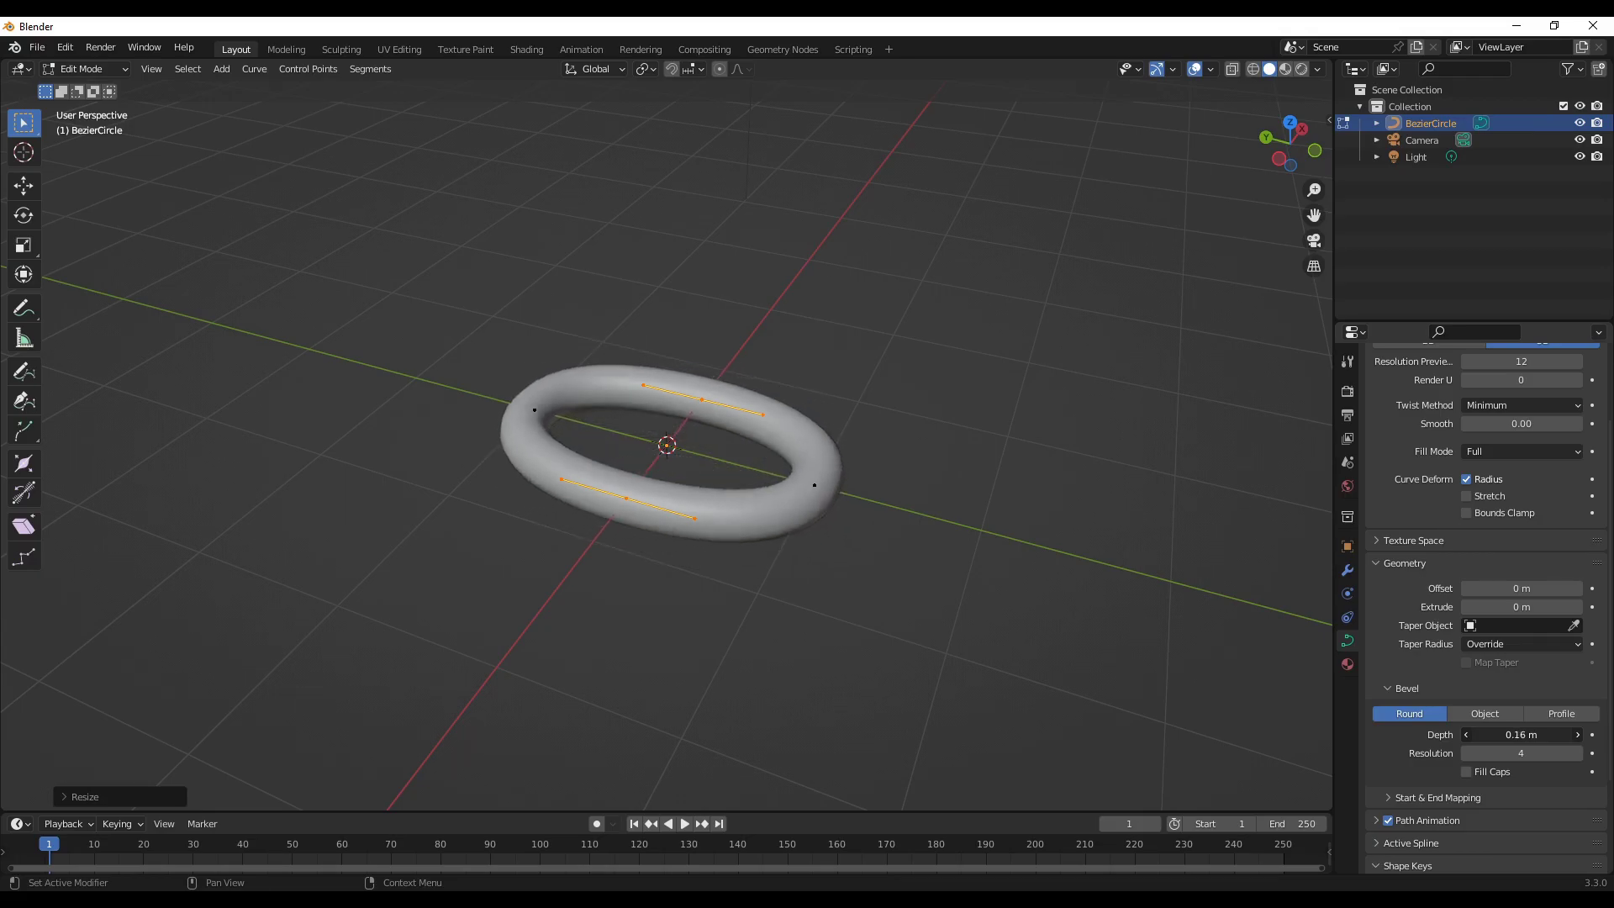
click(1516, 734)
text(0.138)
key(Return)
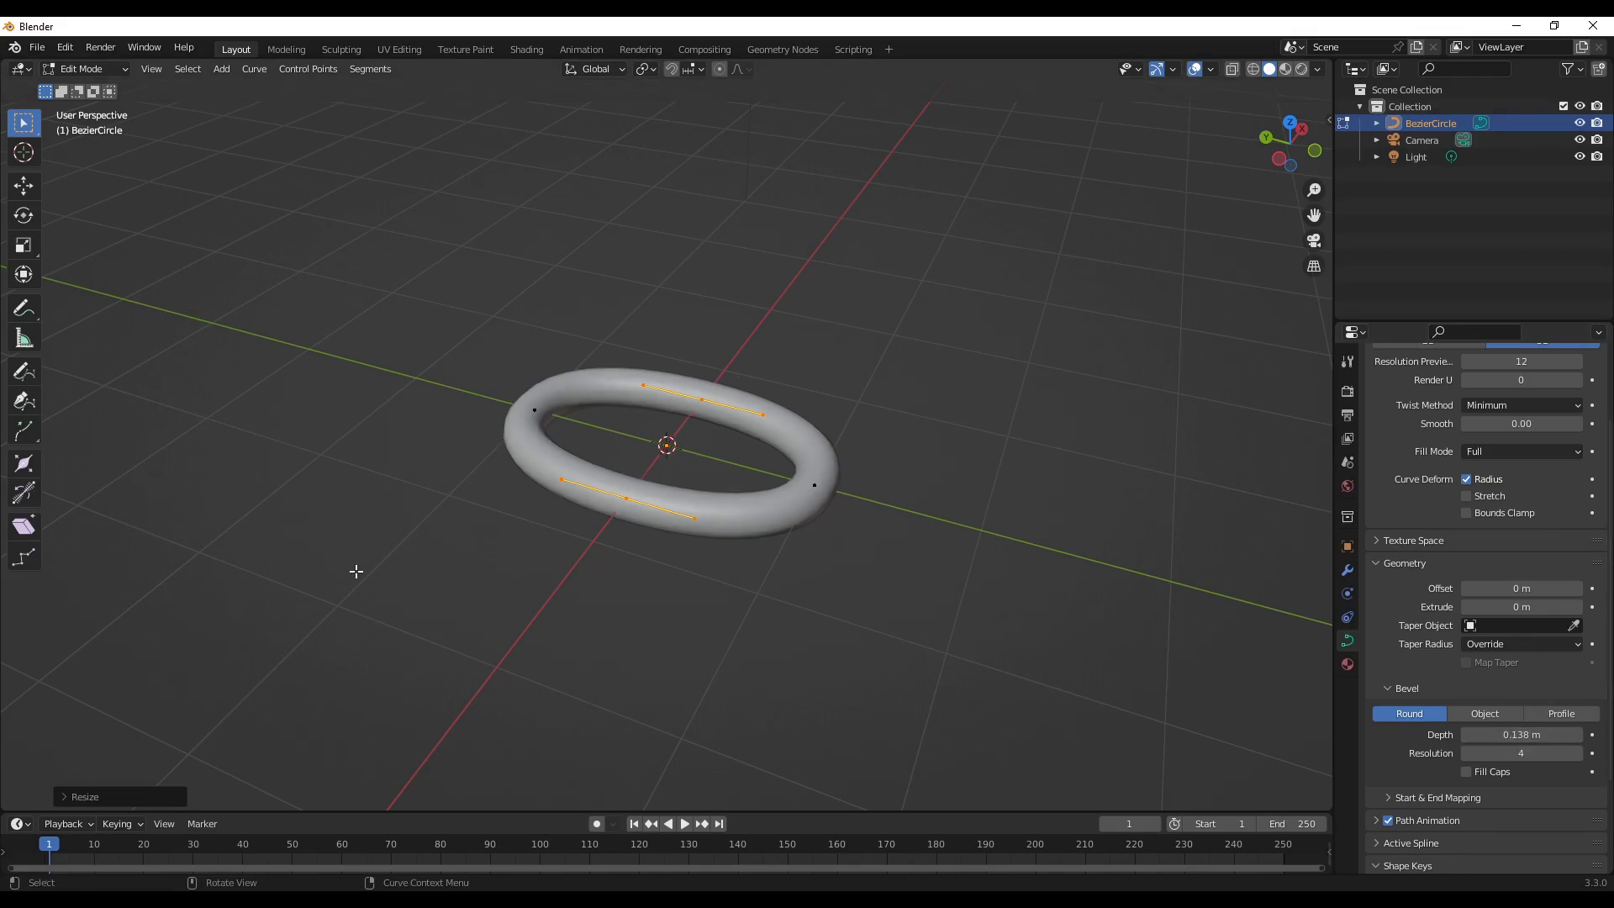
key(Tab)
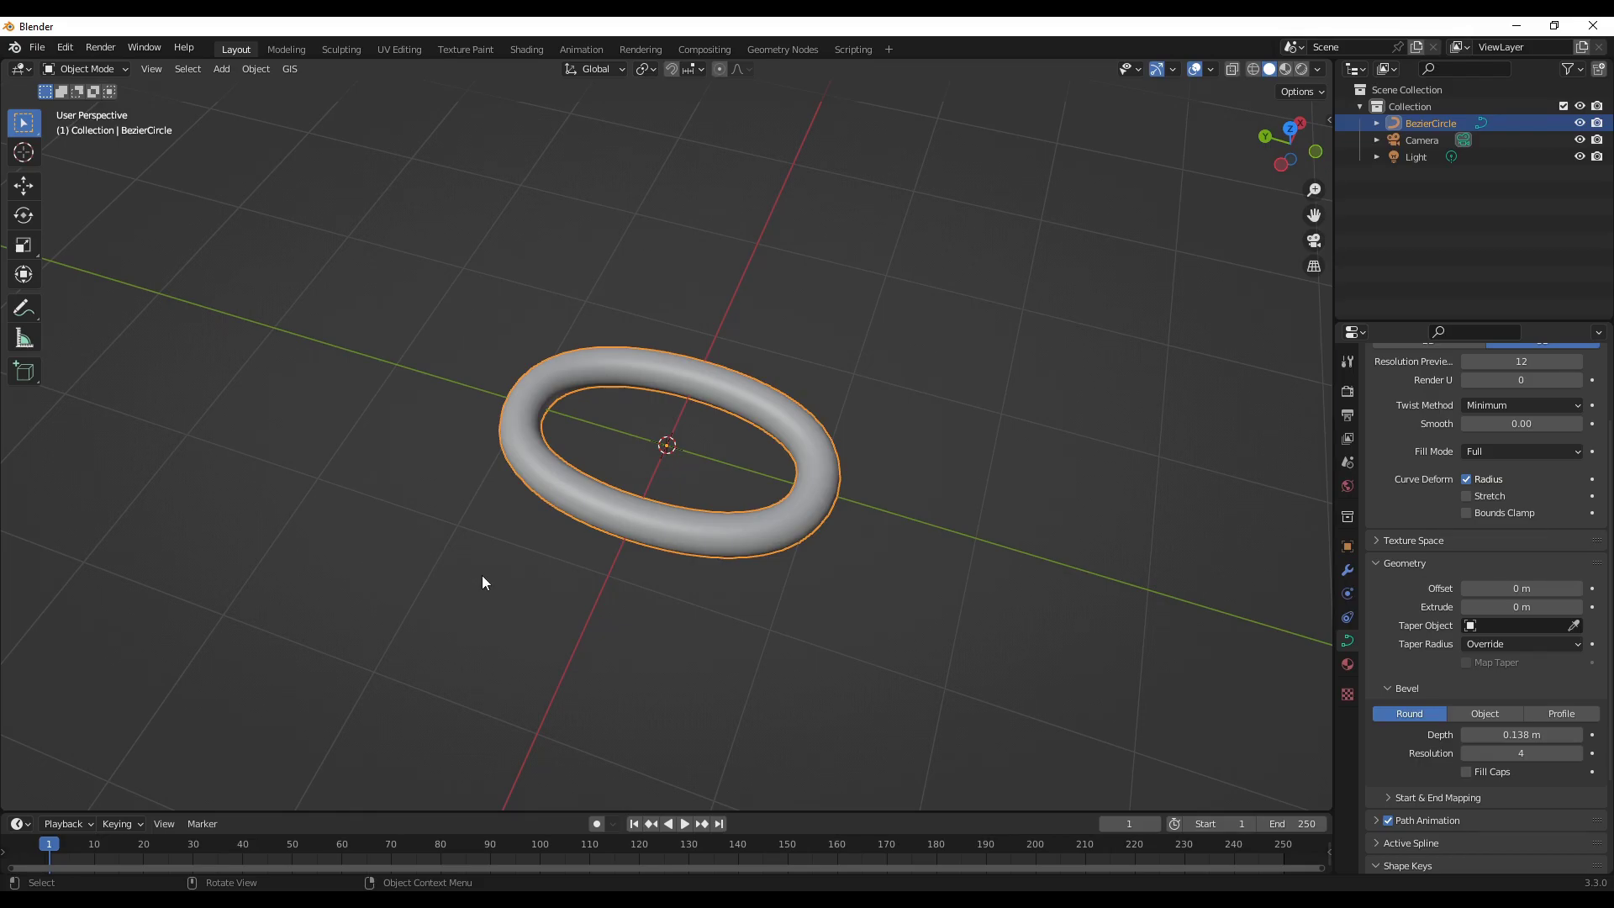
Step: Convert the beveled ring from a curve into a mesh, checking it briefly in Edit Mode
middle_drag(482, 575, 513, 557)
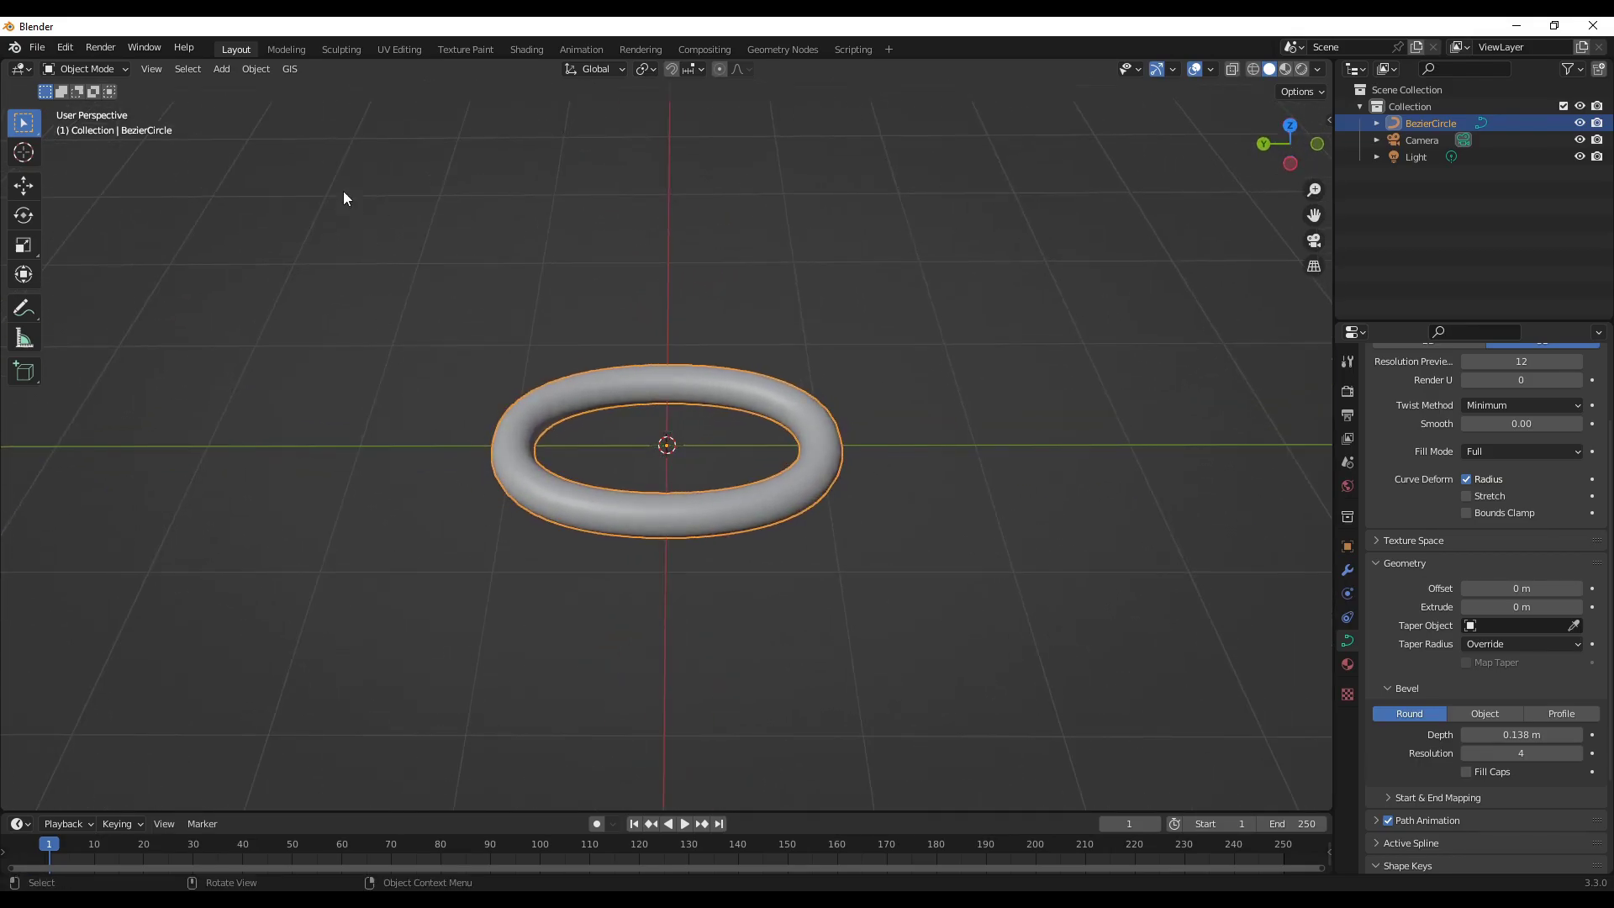
click(255, 69)
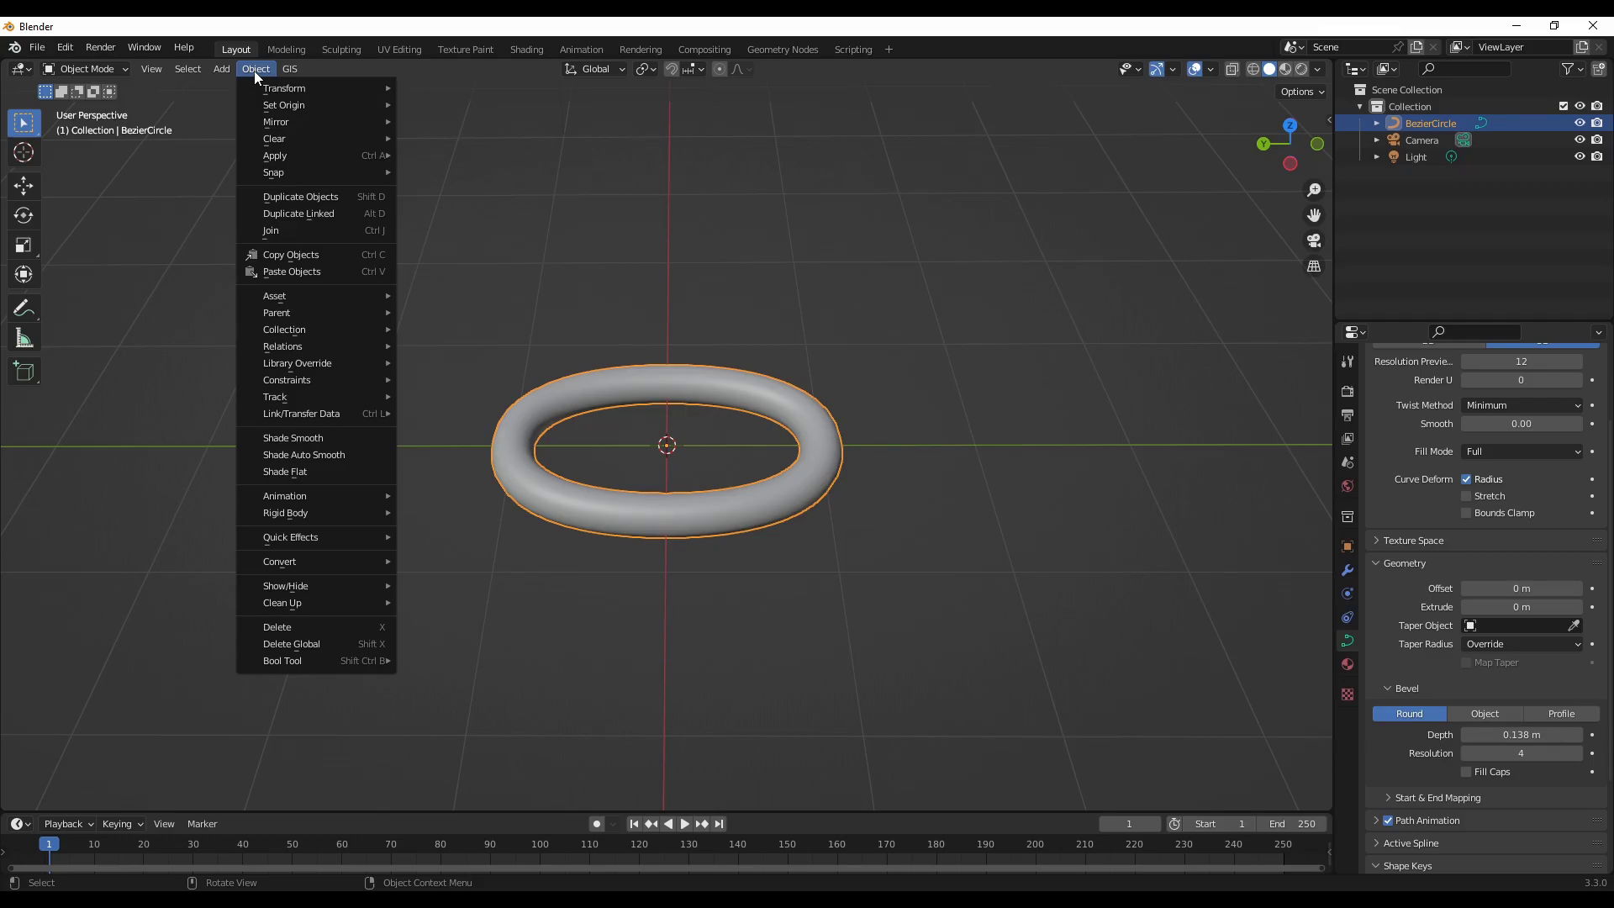
mouse_move(338, 568)
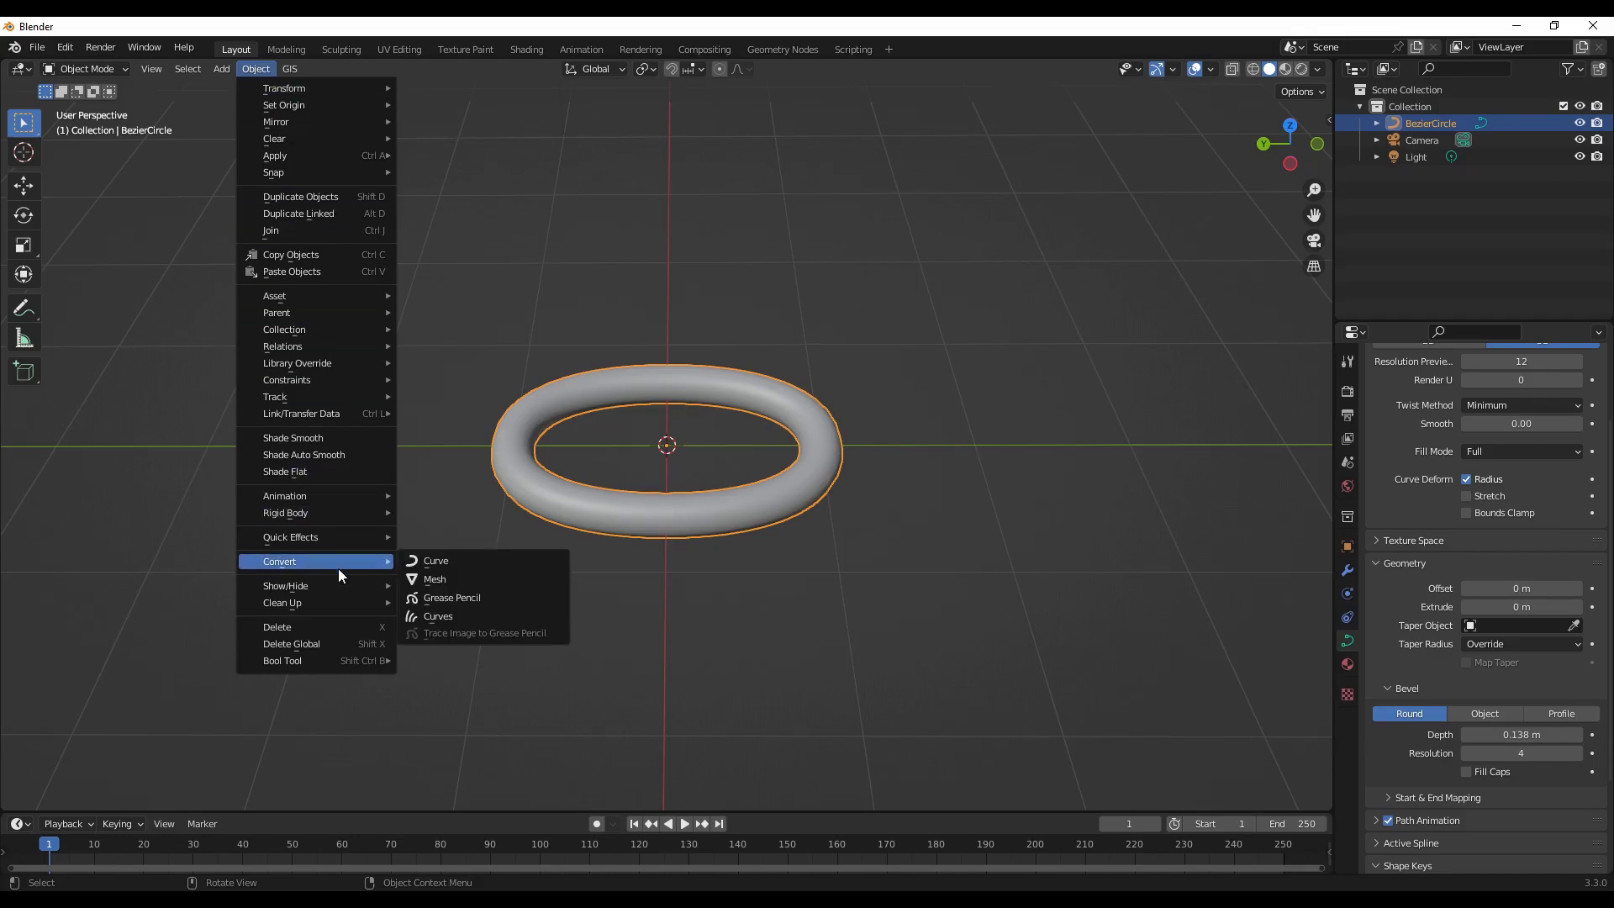
click(431, 580)
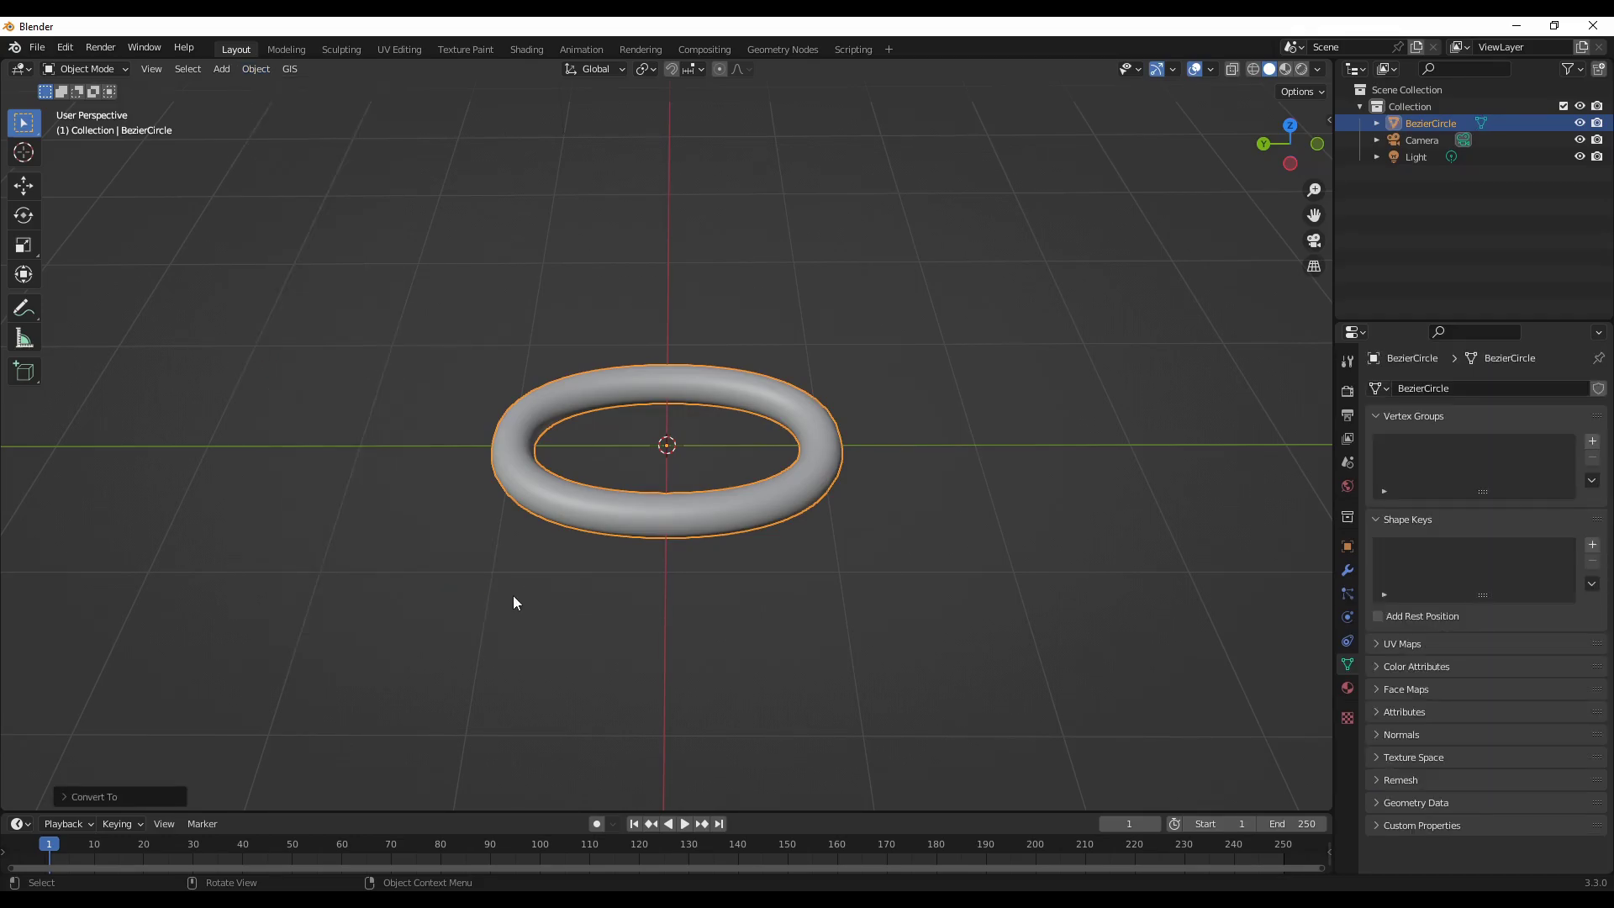
key(Tab)
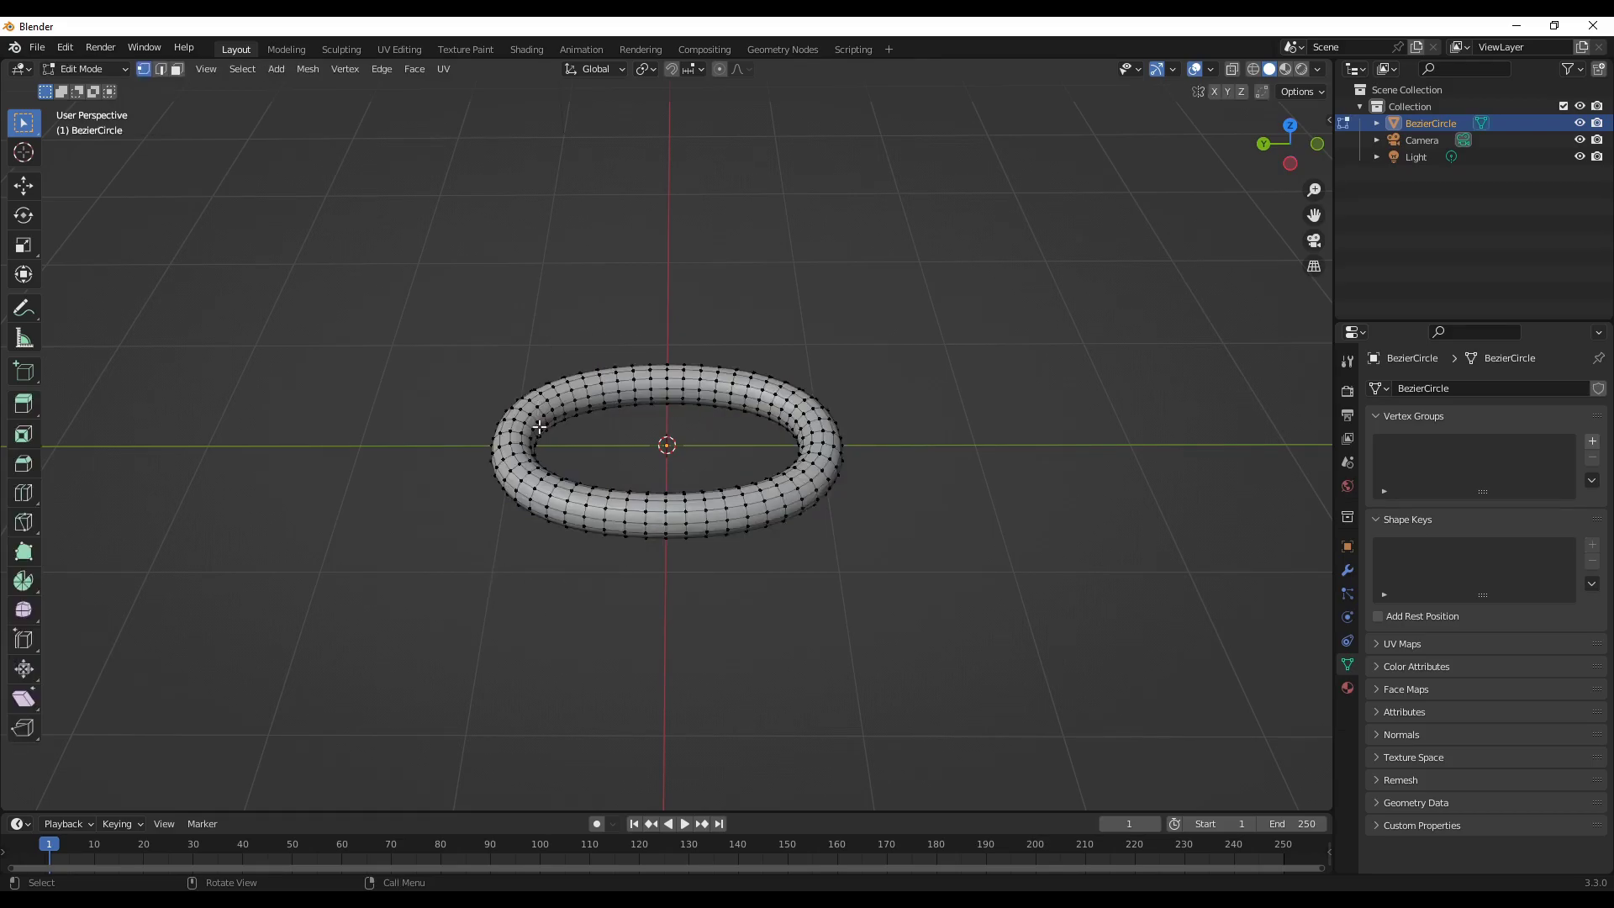
key(Tab)
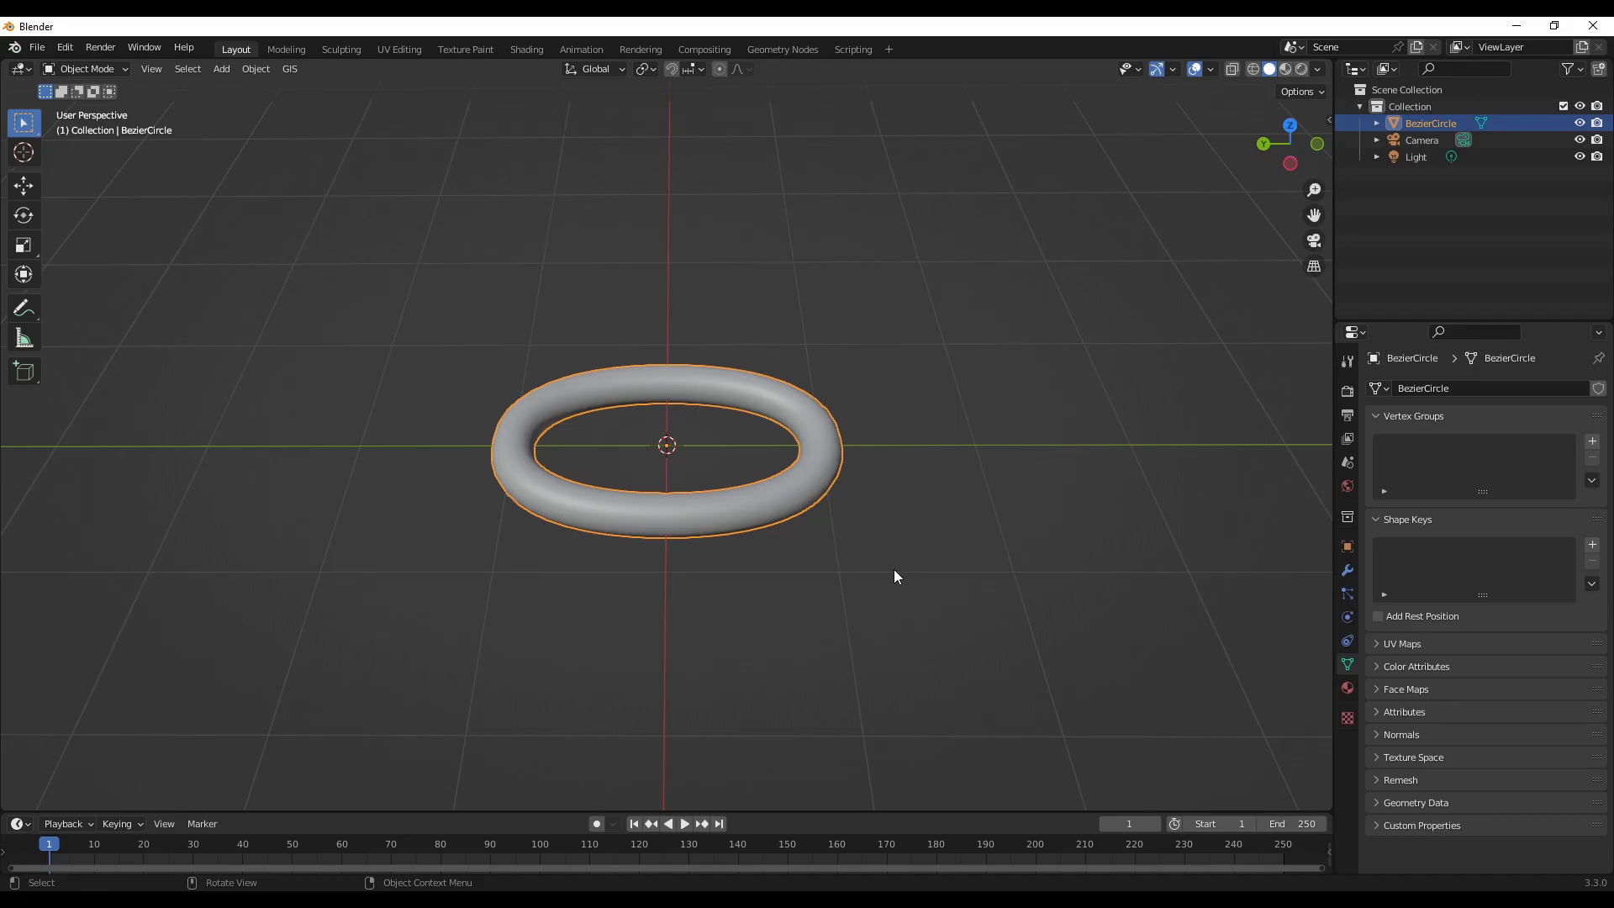
Step: Add a new material to the ring with a grey-blue base colour
click(1349, 686)
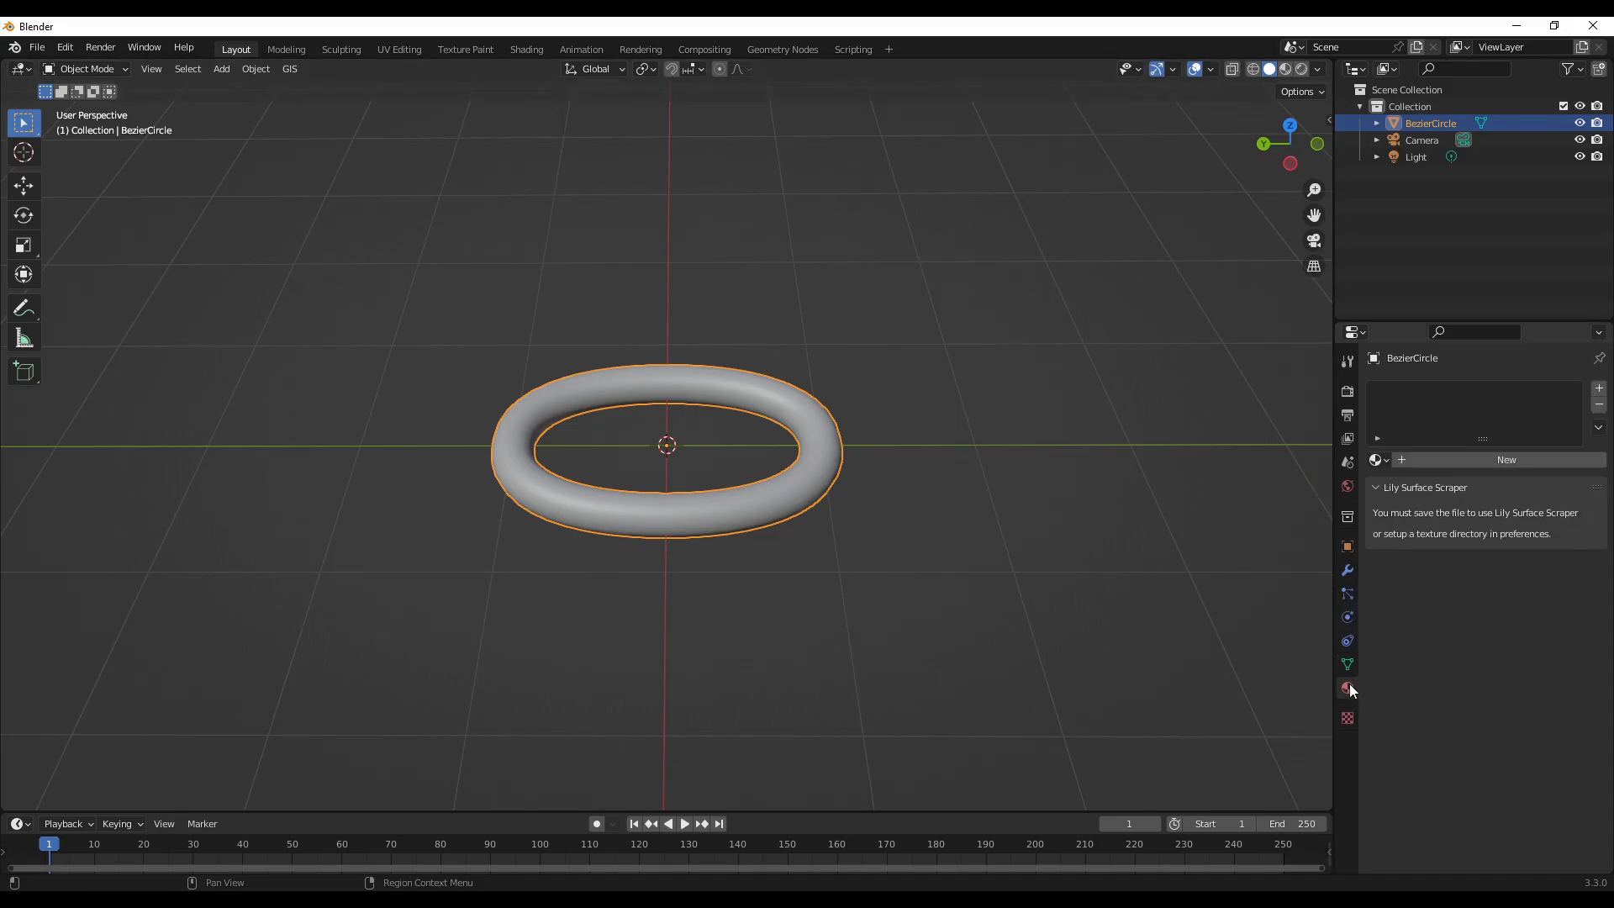
click(1484, 462)
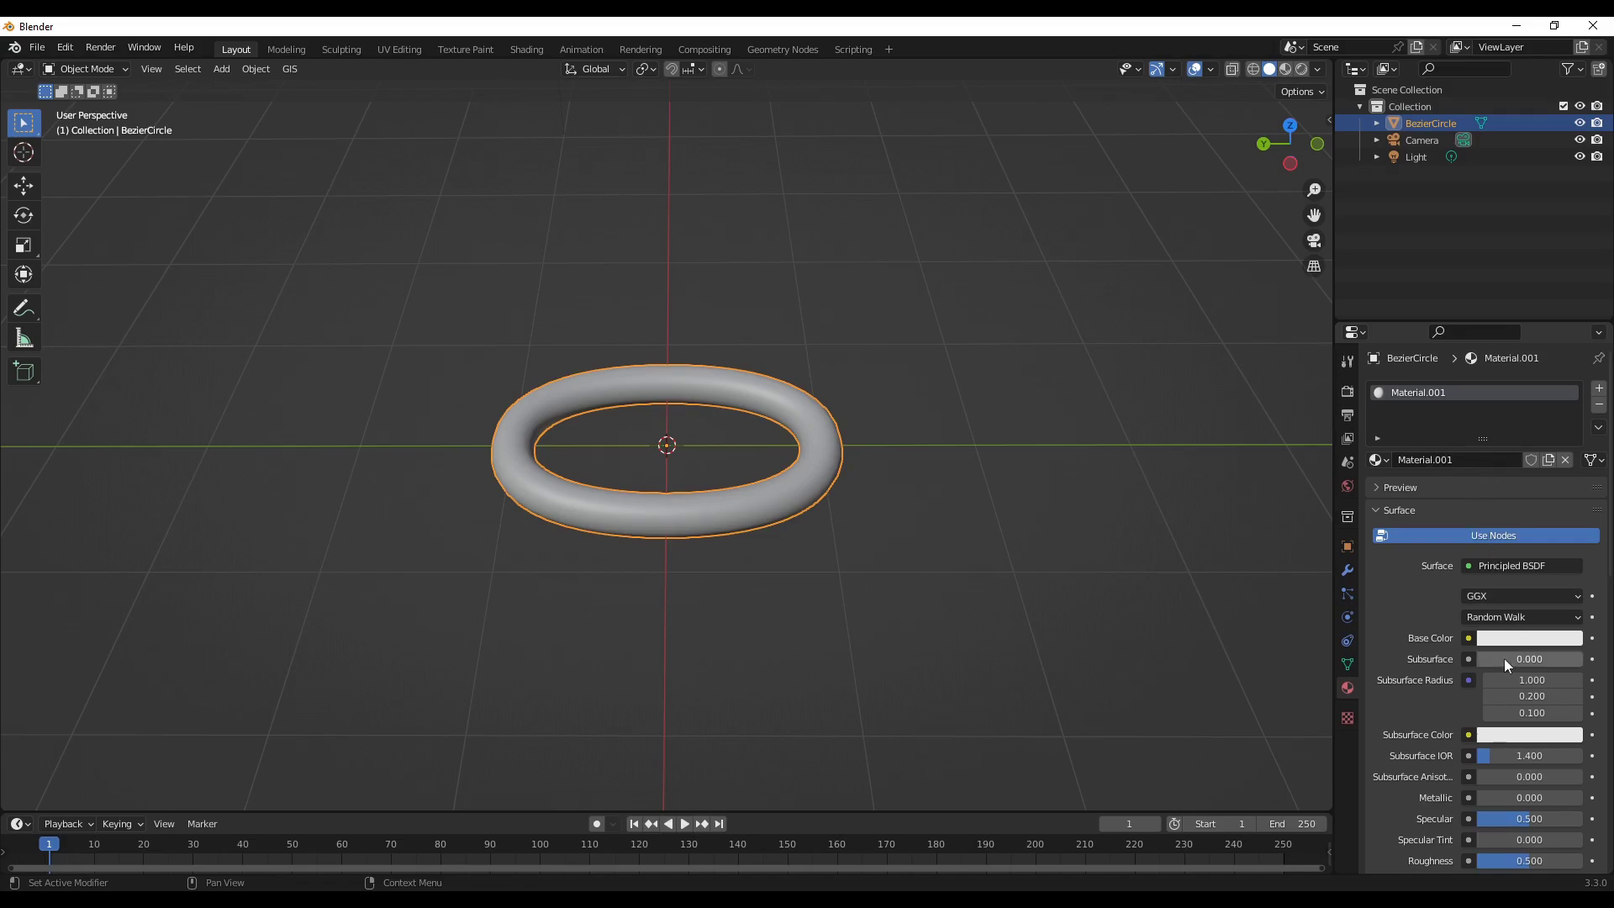
click(1529, 638)
click(1502, 453)
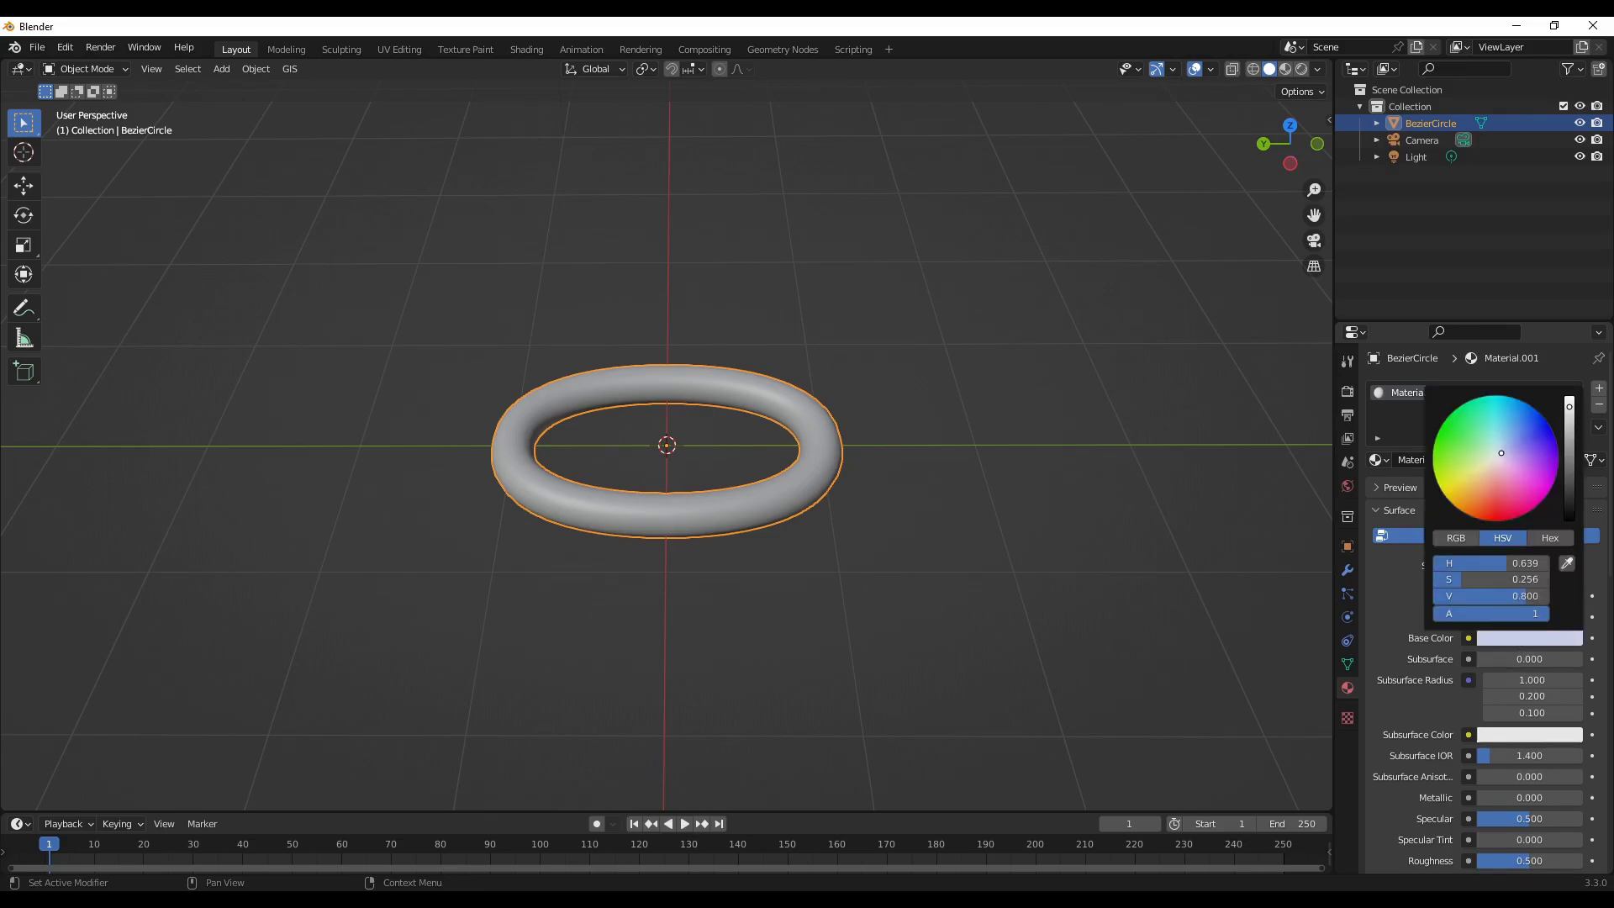
drag(1574, 454, 1379, 638)
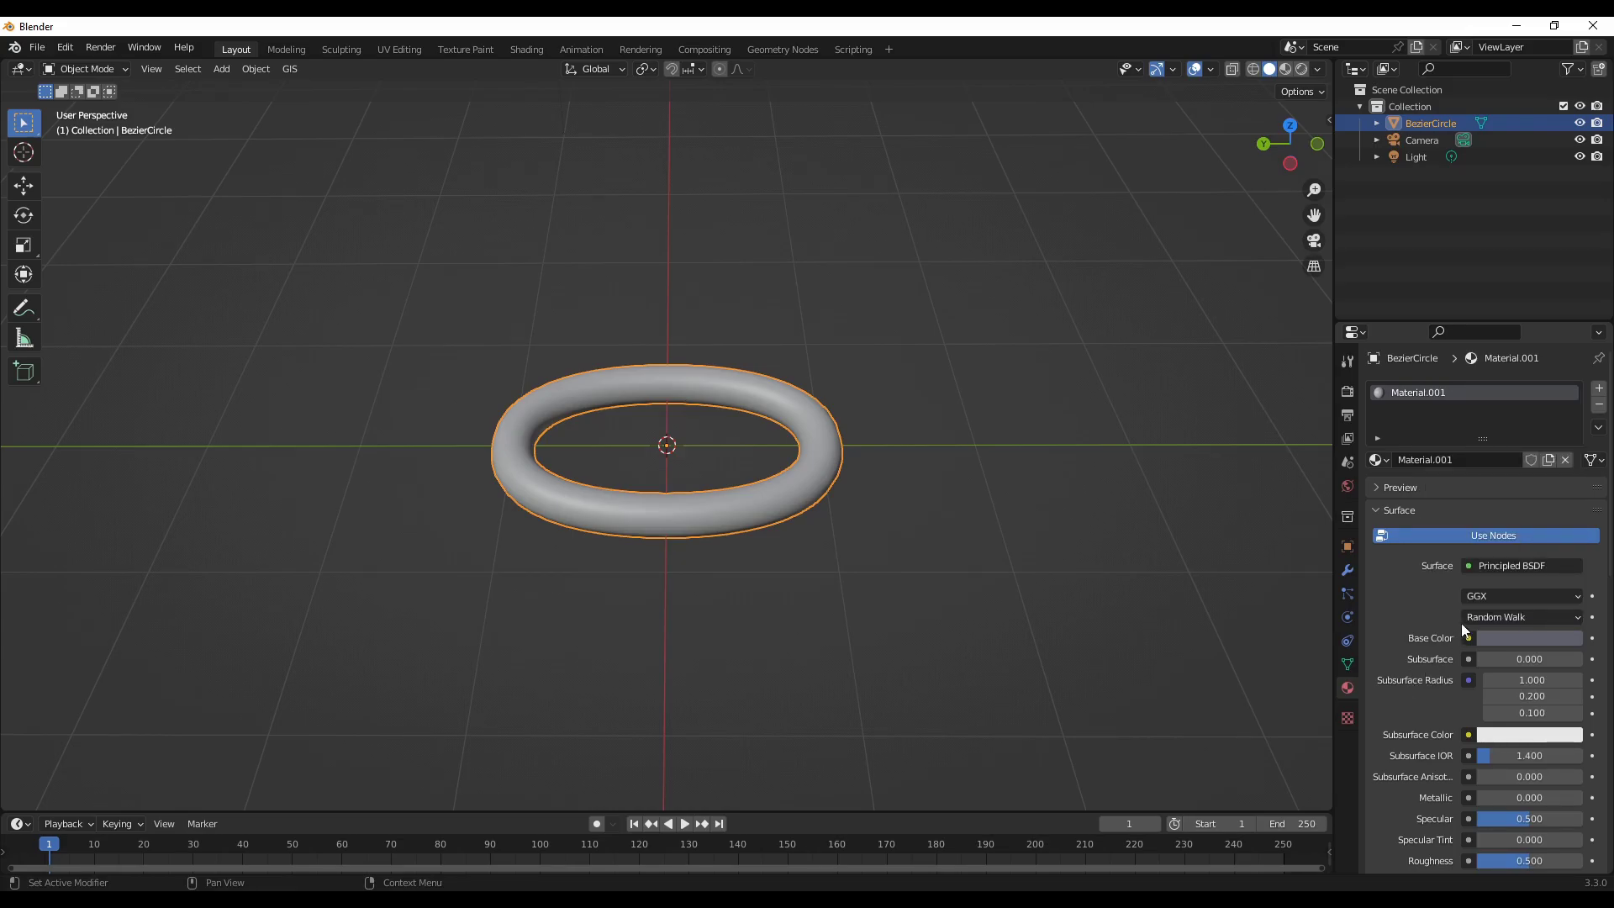
Step: Switch to Material Preview and set Metallic 1.0 and Roughness 0.335, then reselect the ring
scroll(1436, 689, down, 2)
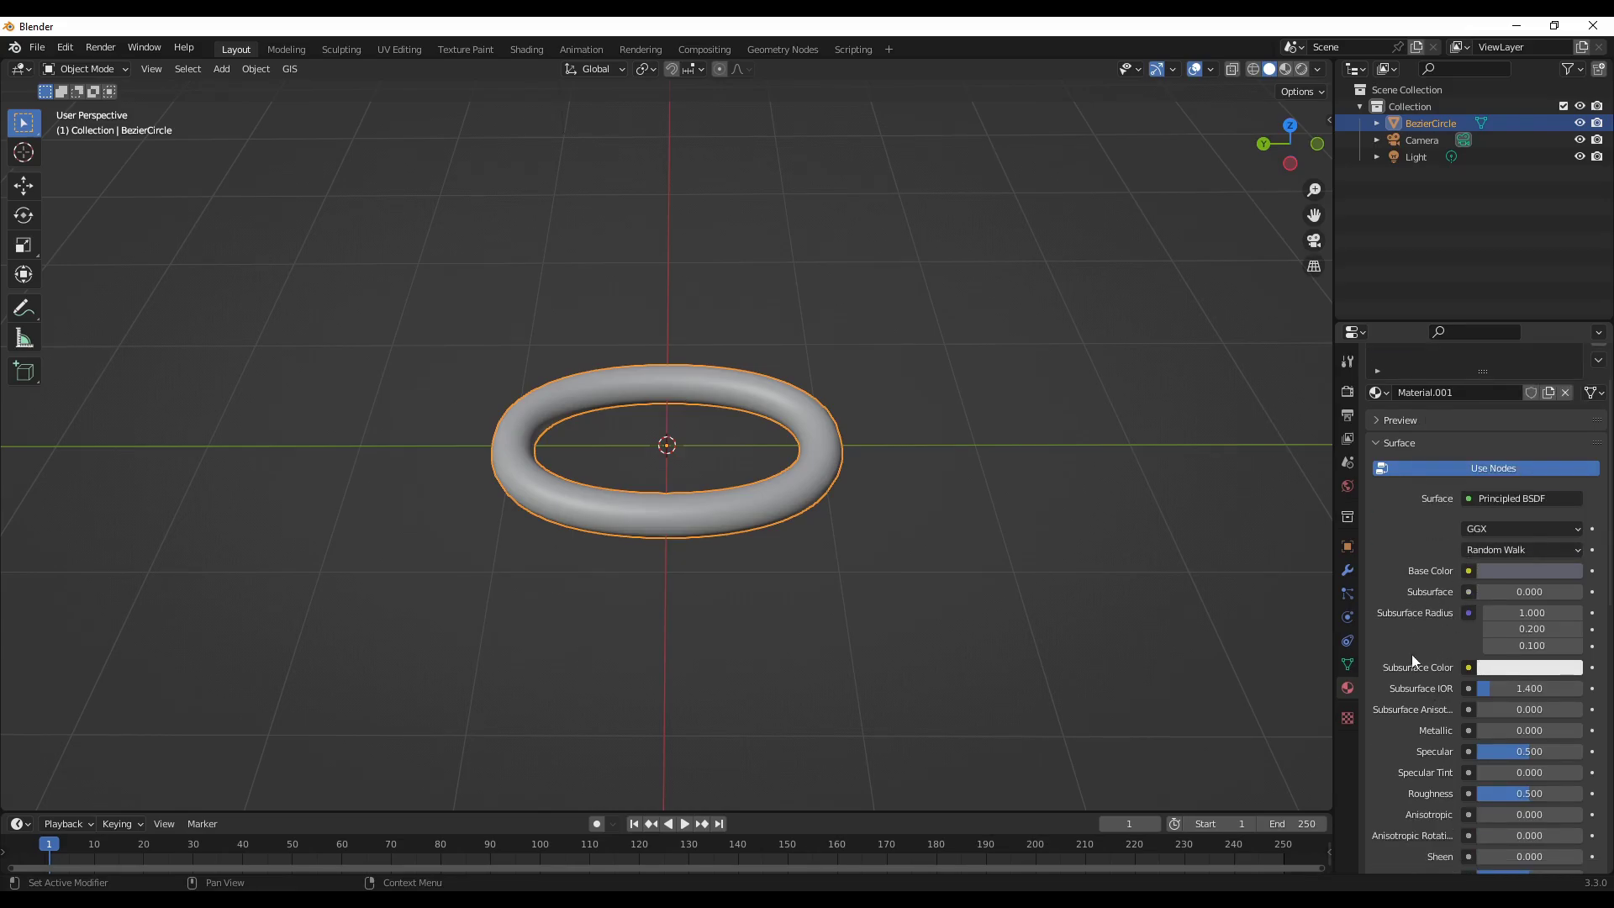
click(1285, 69)
scroll(1464, 652, down, 5)
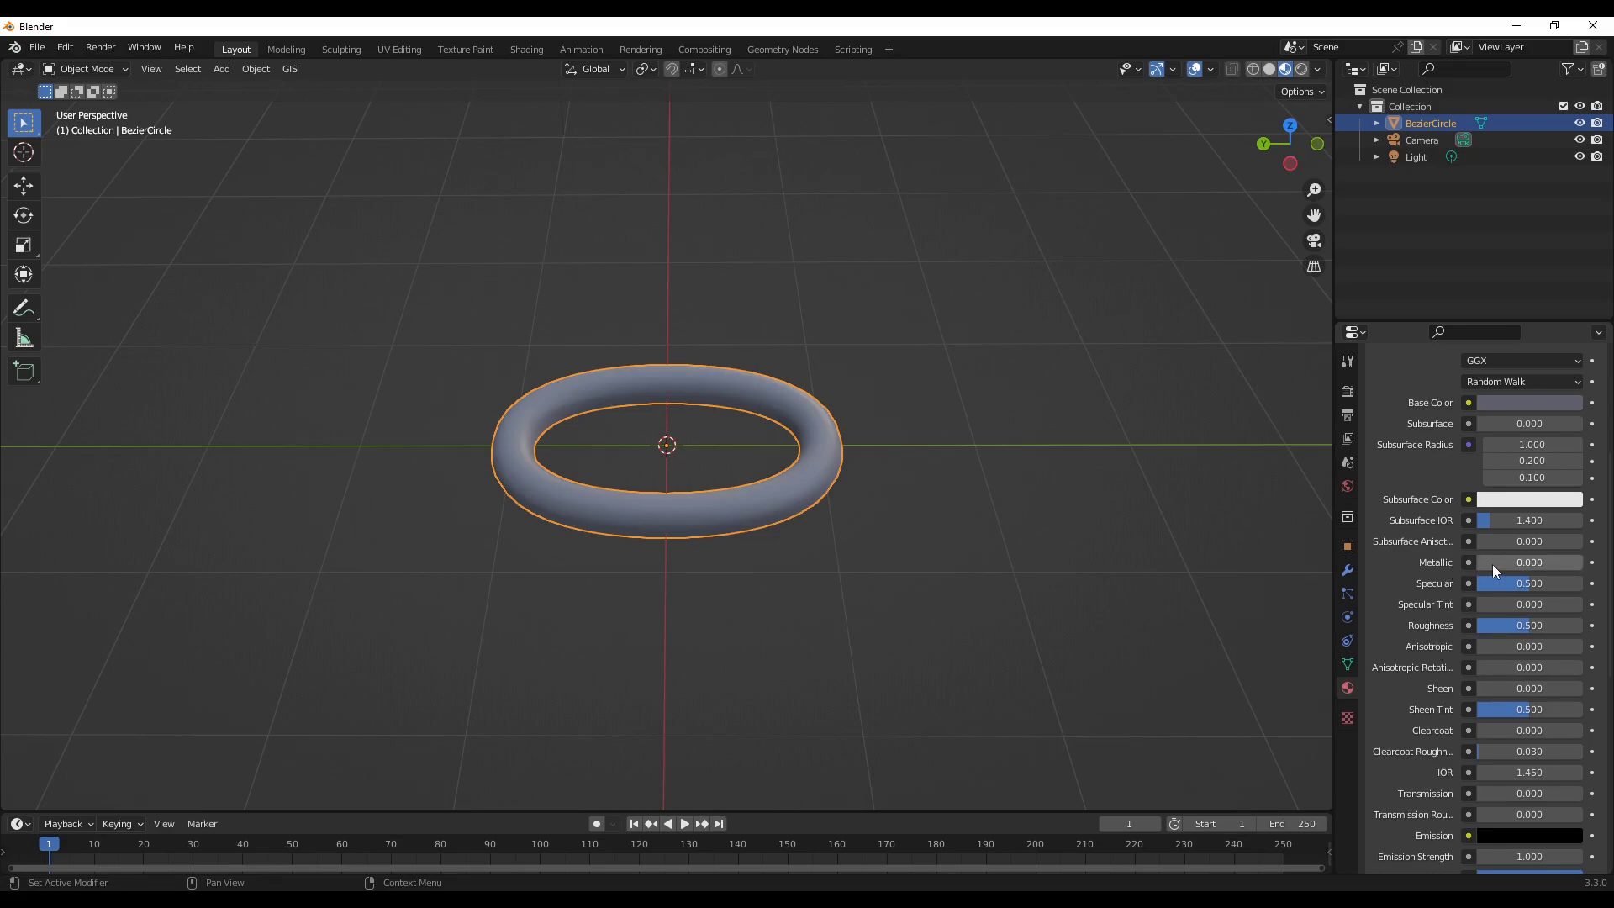
drag(1491, 563, 1581, 564)
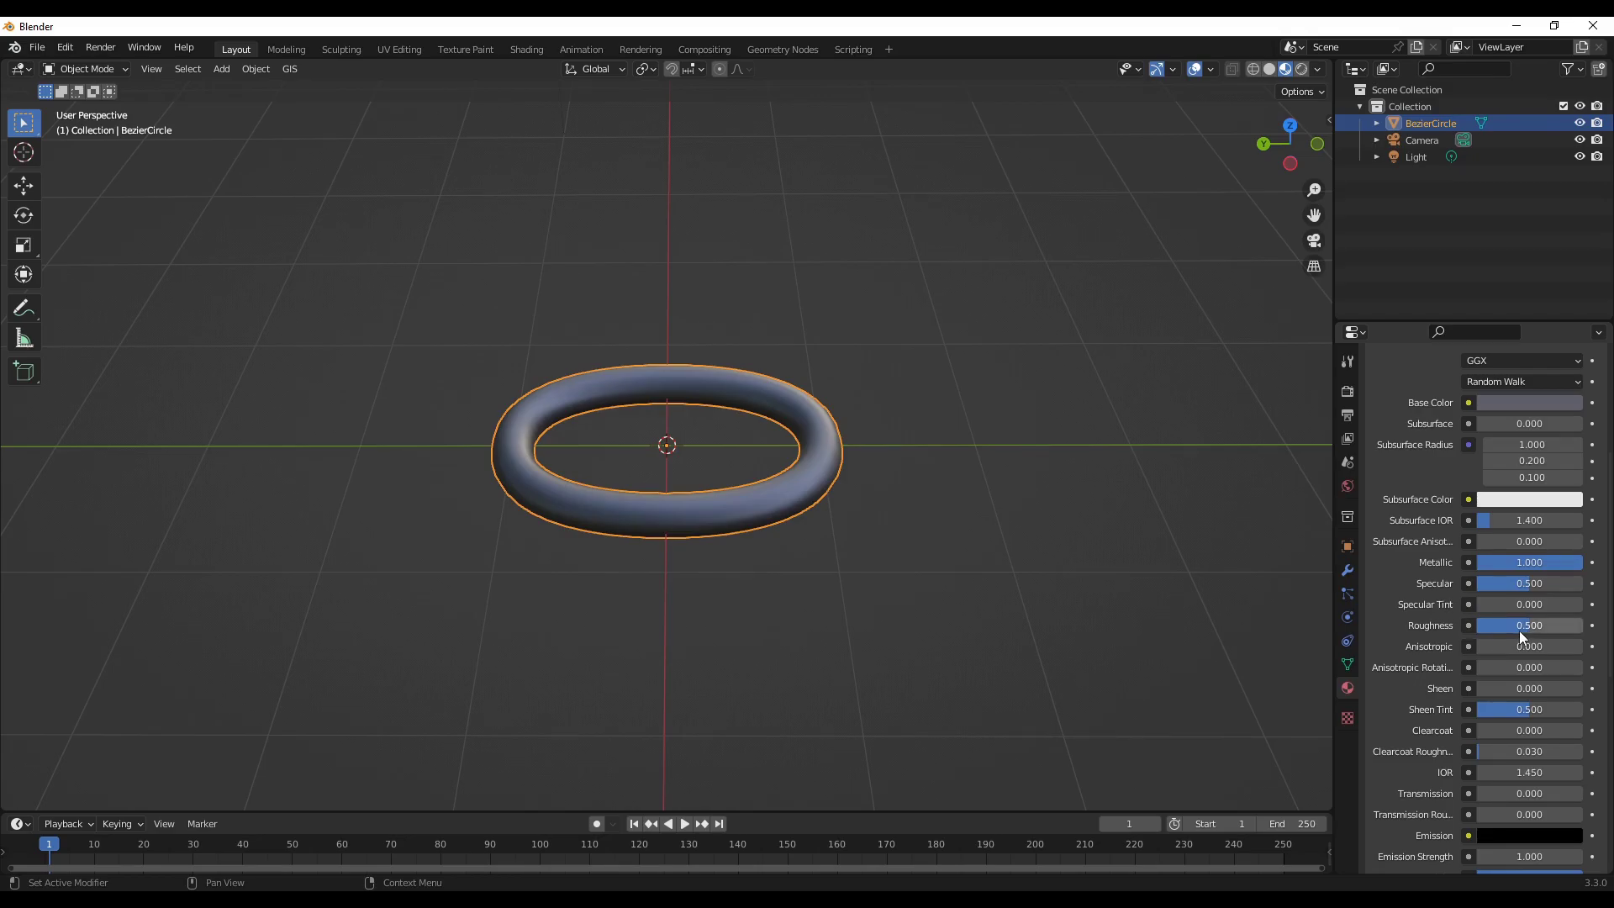
drag(1520, 625, 1512, 624)
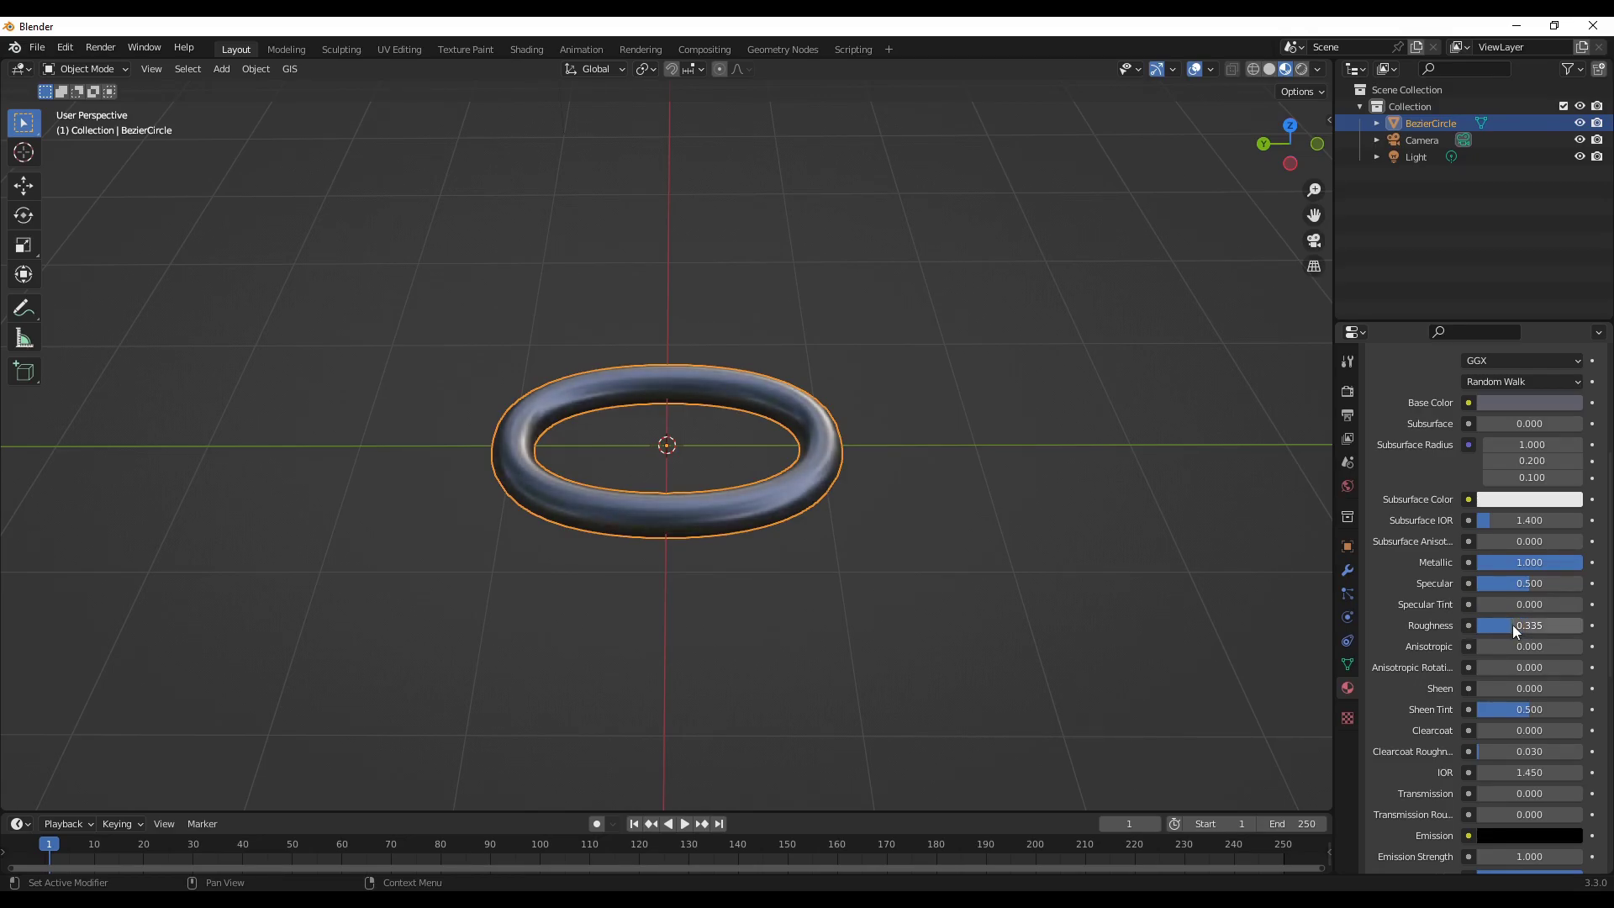
click(583, 572)
scroll(582, 571, up, 2)
mouse_move(510, 621)
middle_down()
mouse_move(632, 630)
mouse_move(610, 597)
mouse_move(530, 563)
mouse_move(502, 607)
middle_up()
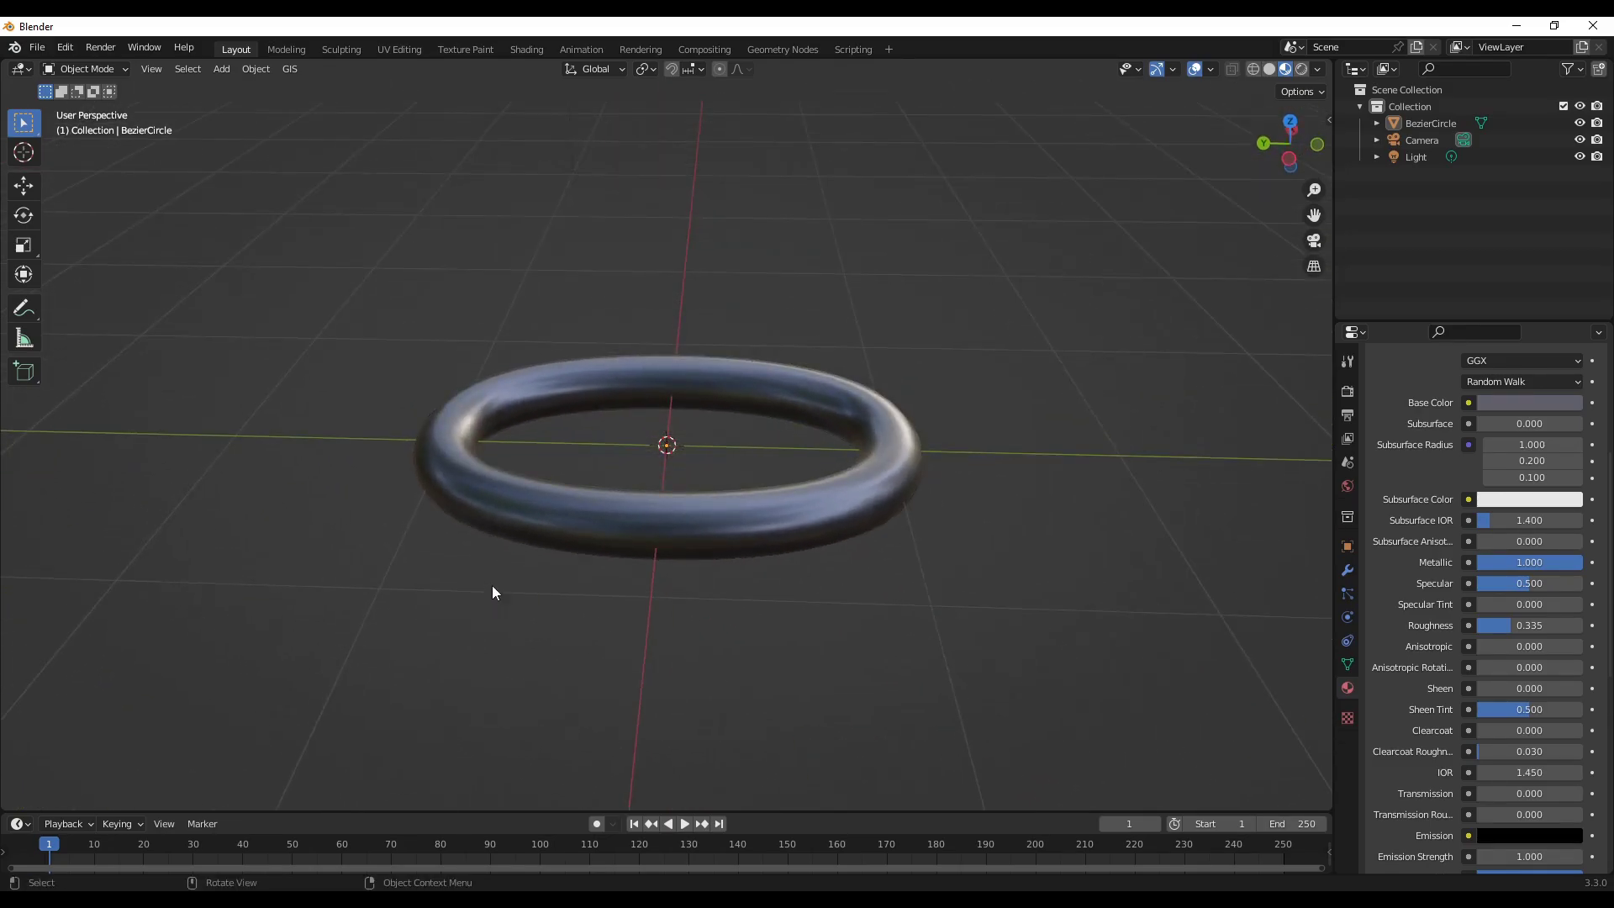
middle_drag(513, 553, 548, 622)
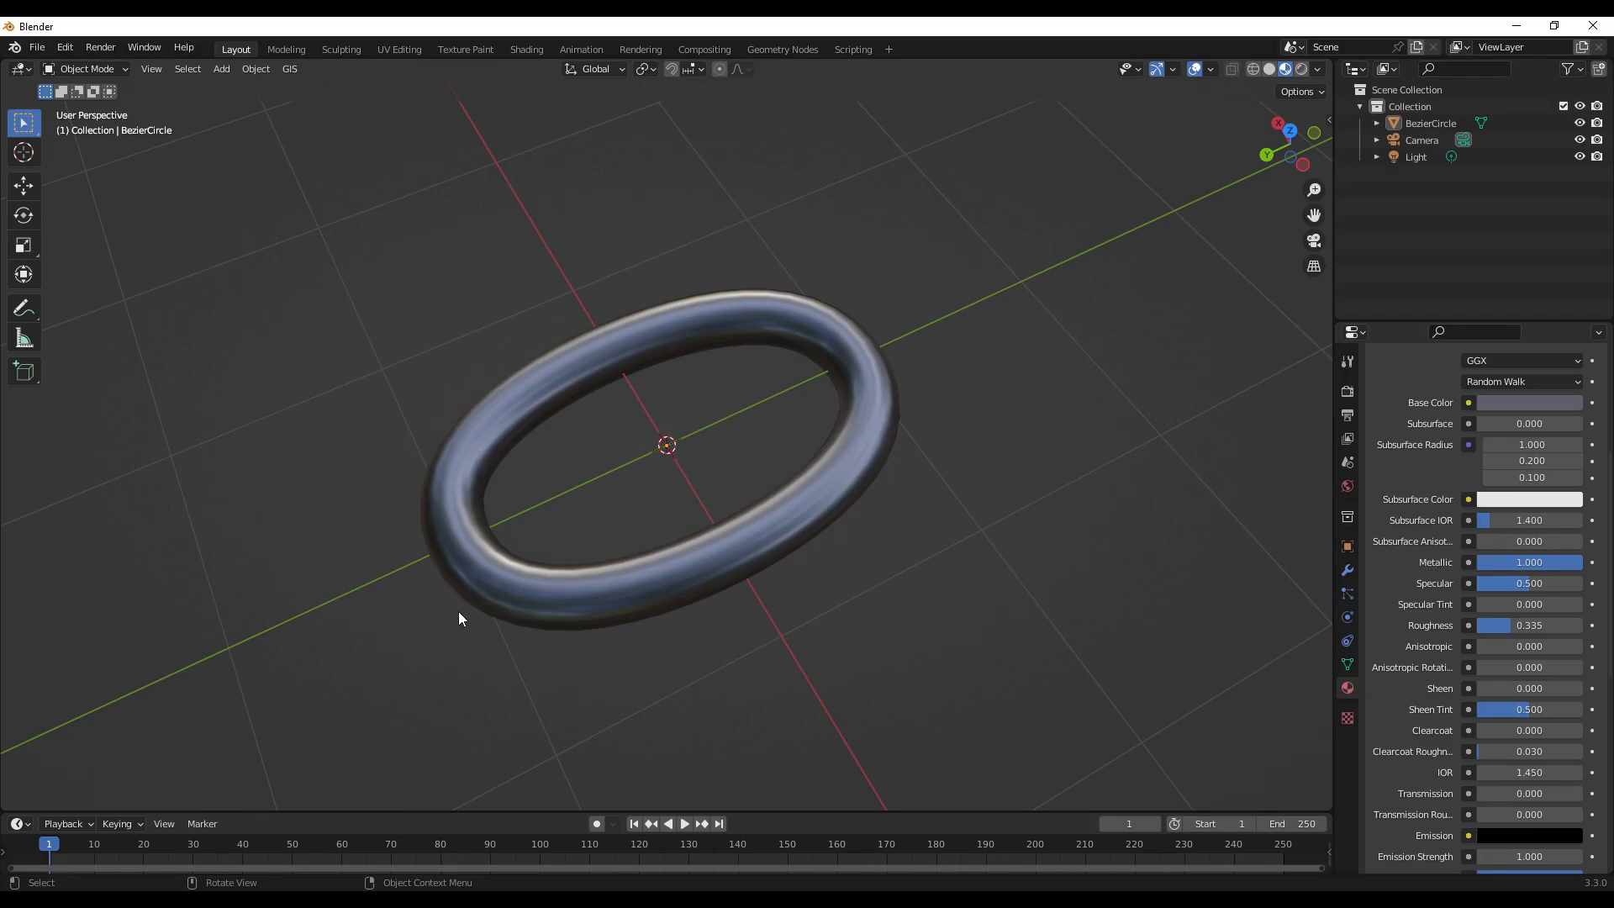
middle_drag(458, 612, 543, 532)
click(550, 526)
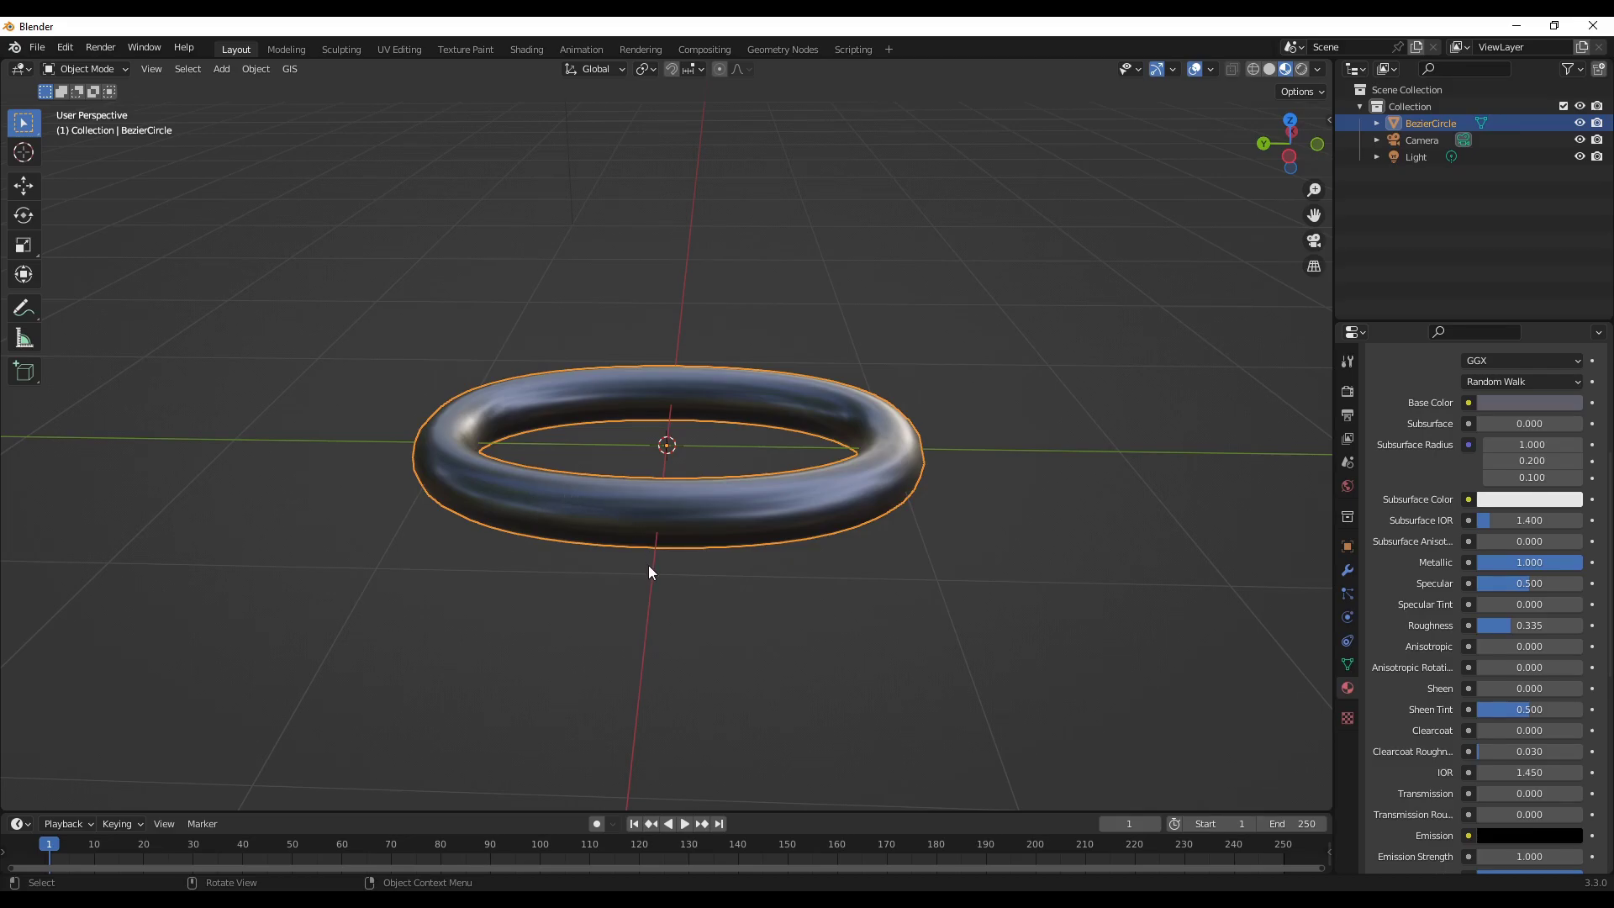
Step: Duplicate the ring, rotate it 90° about X, slide it ~1.576 m along Y, and select both rings
key(shift+d)
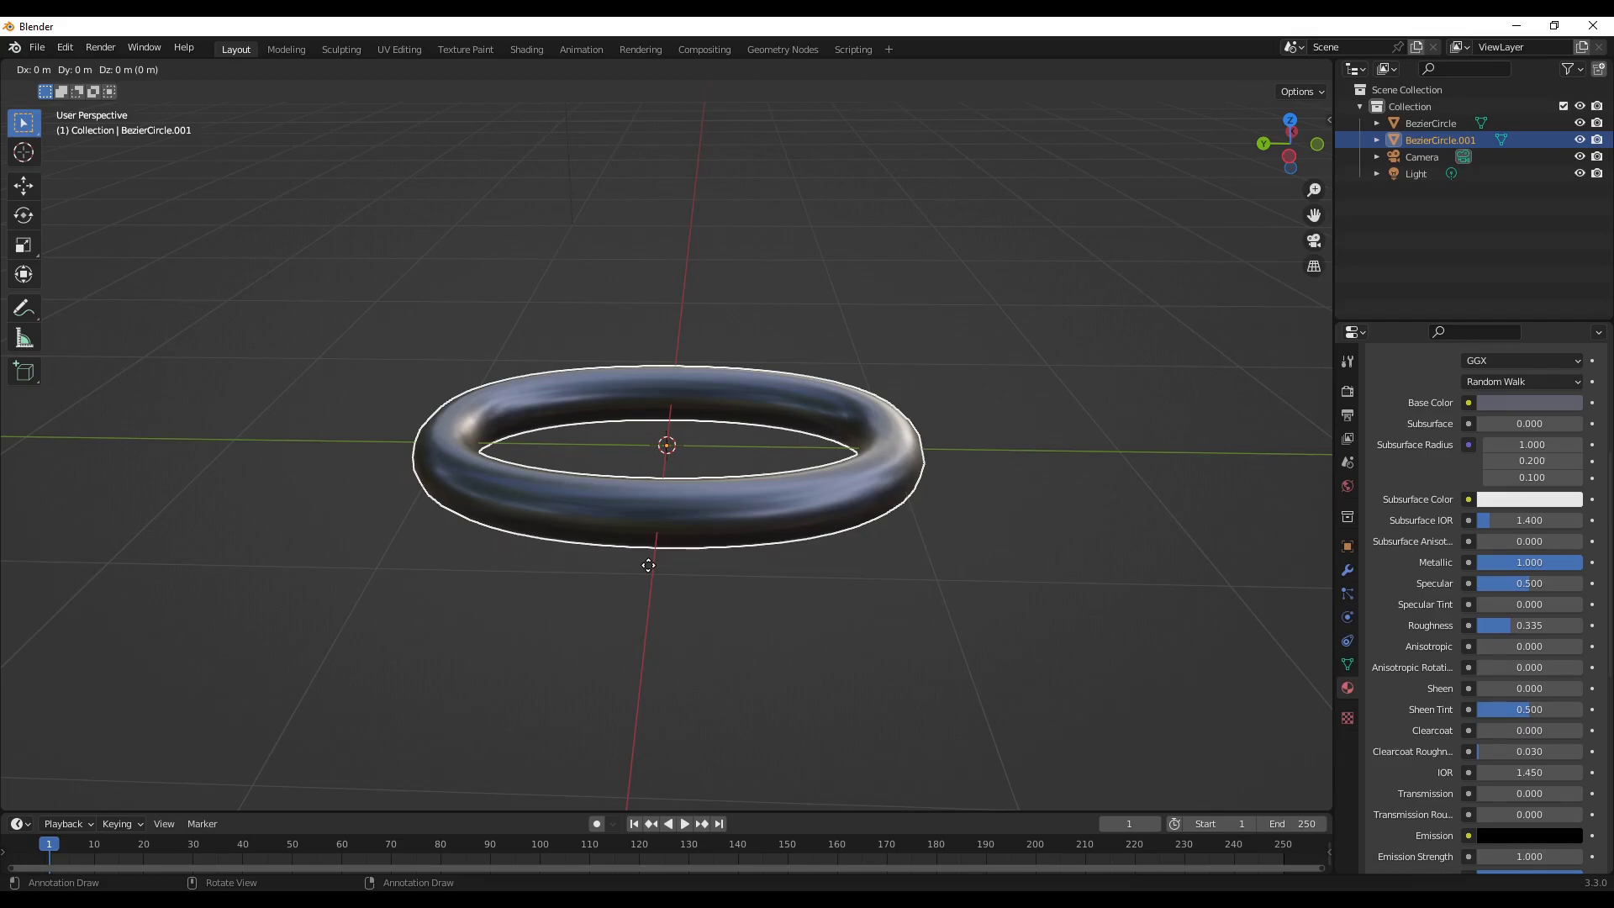
key(r)
text(x90)
key(Return)
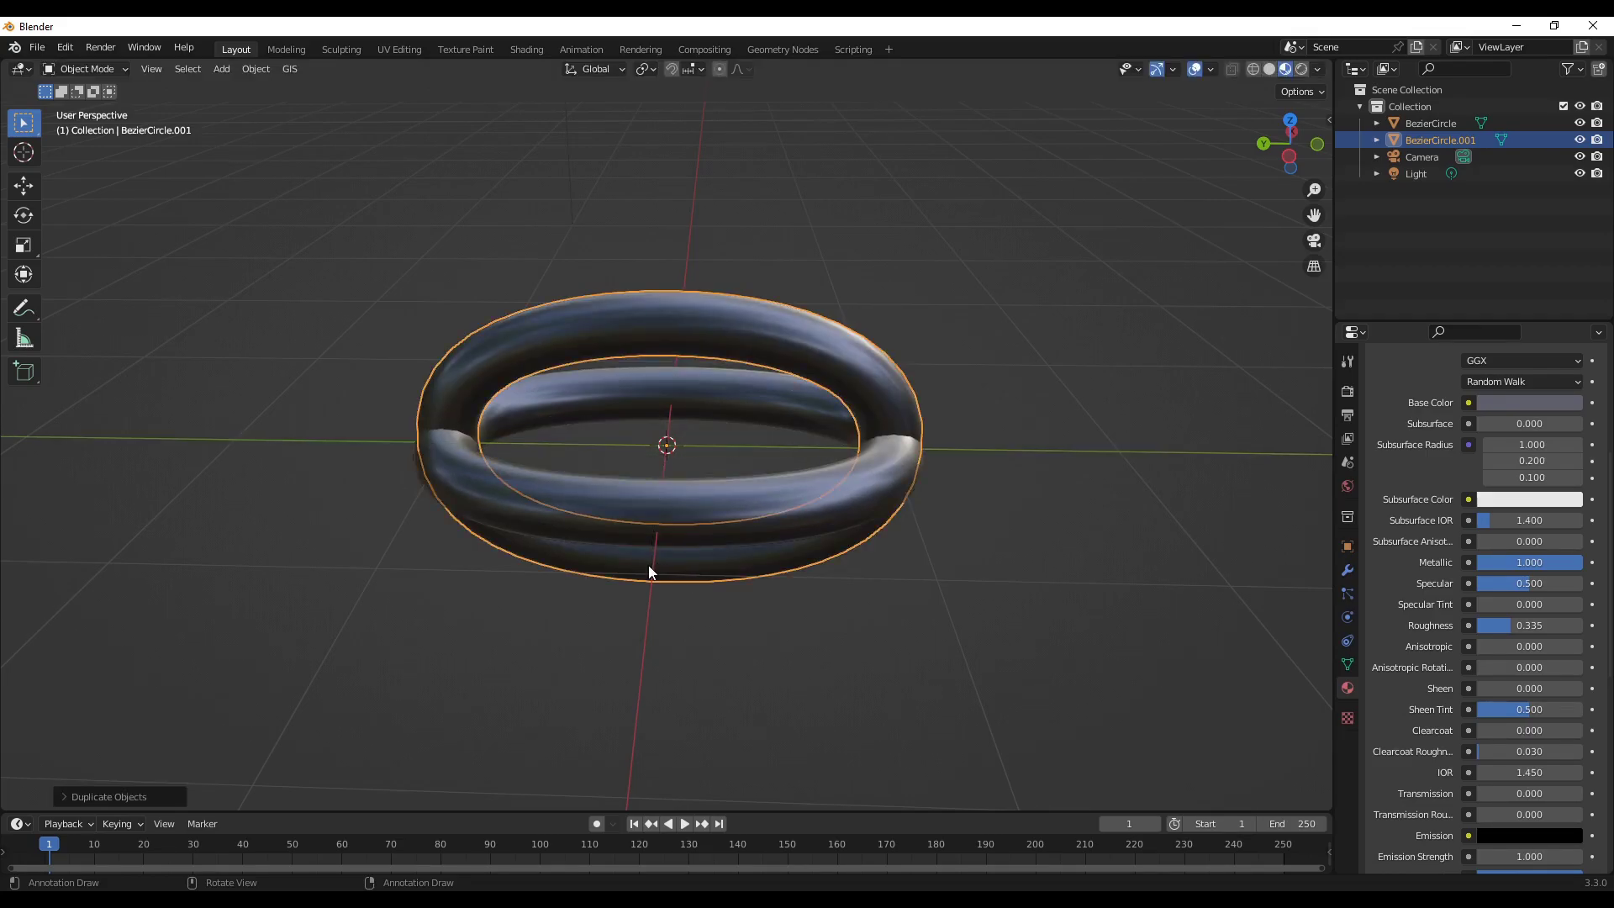
key(g)
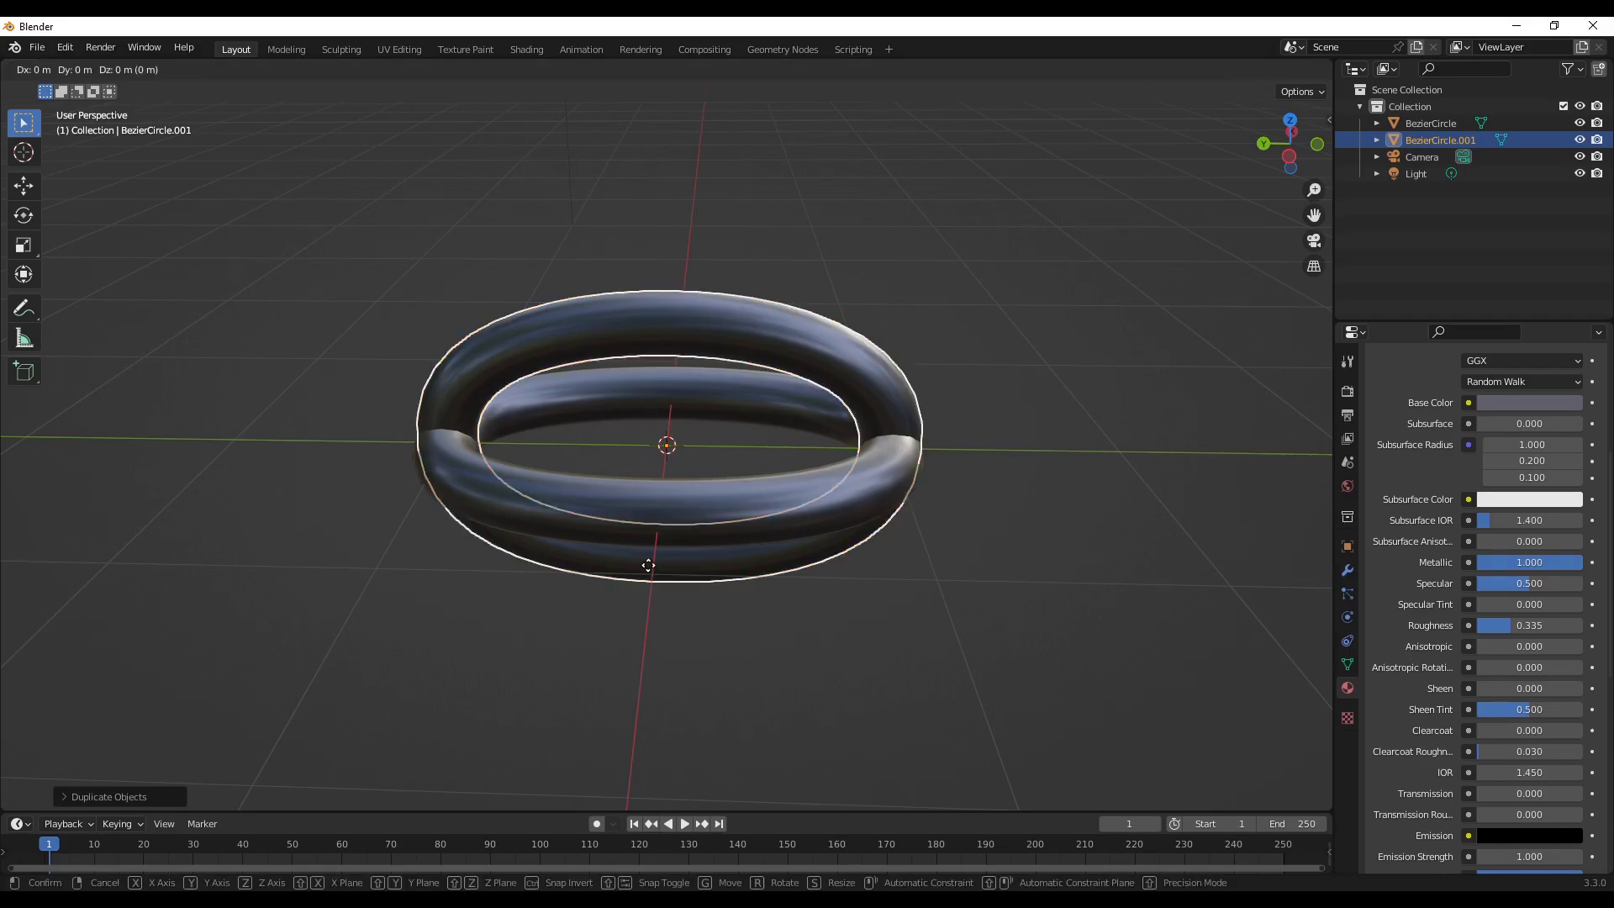
key(y)
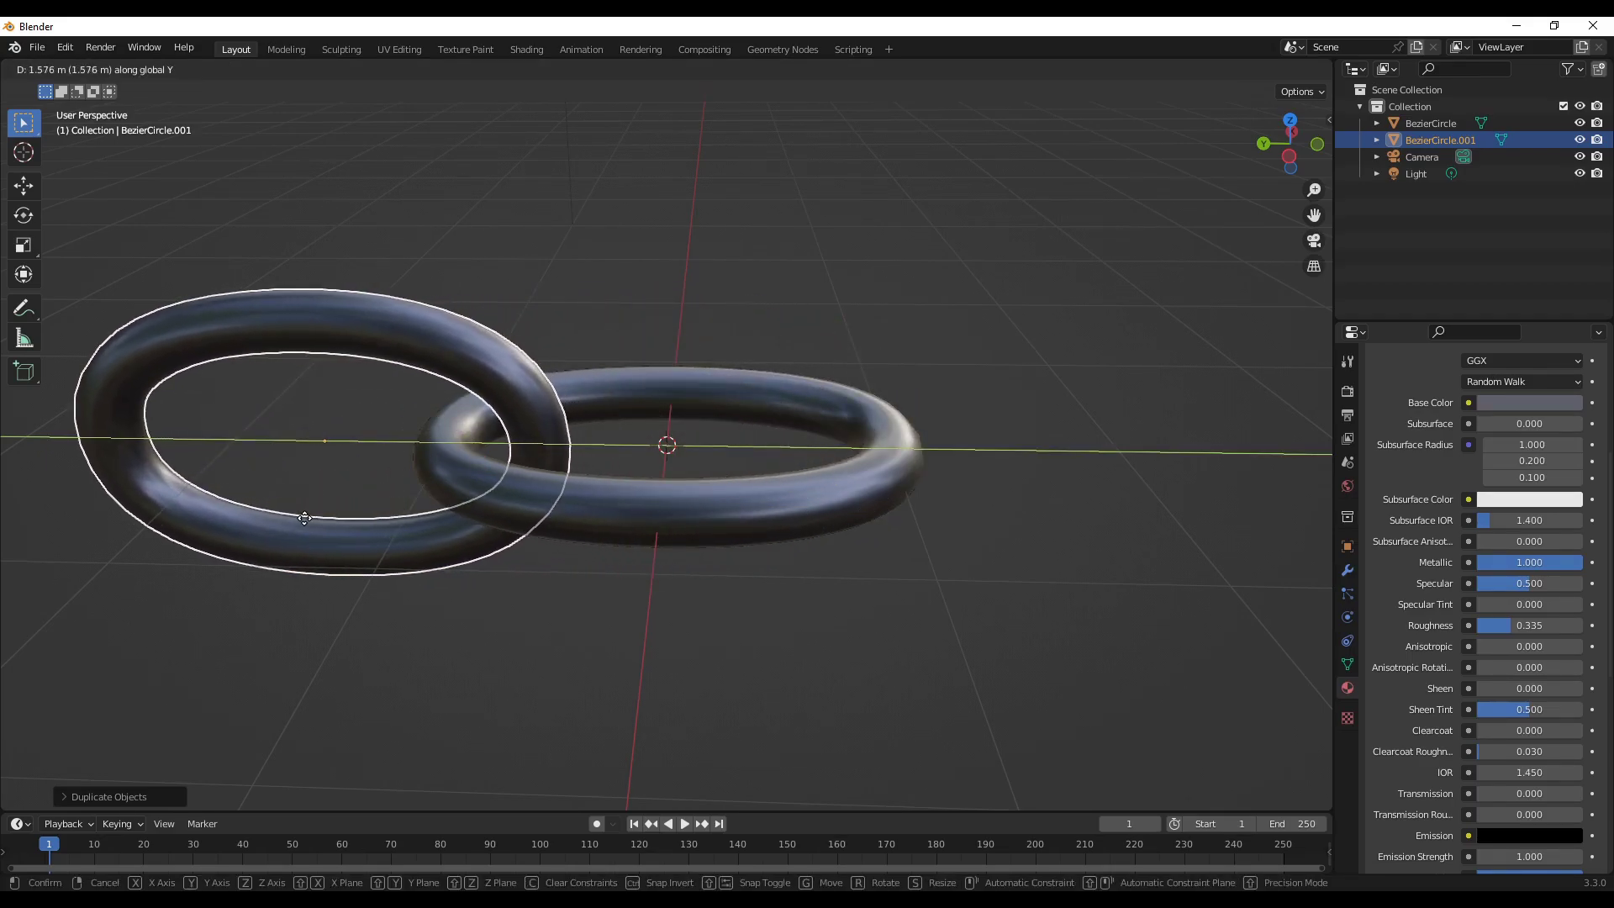
click(300, 518)
scroll(521, 627, down, 1)
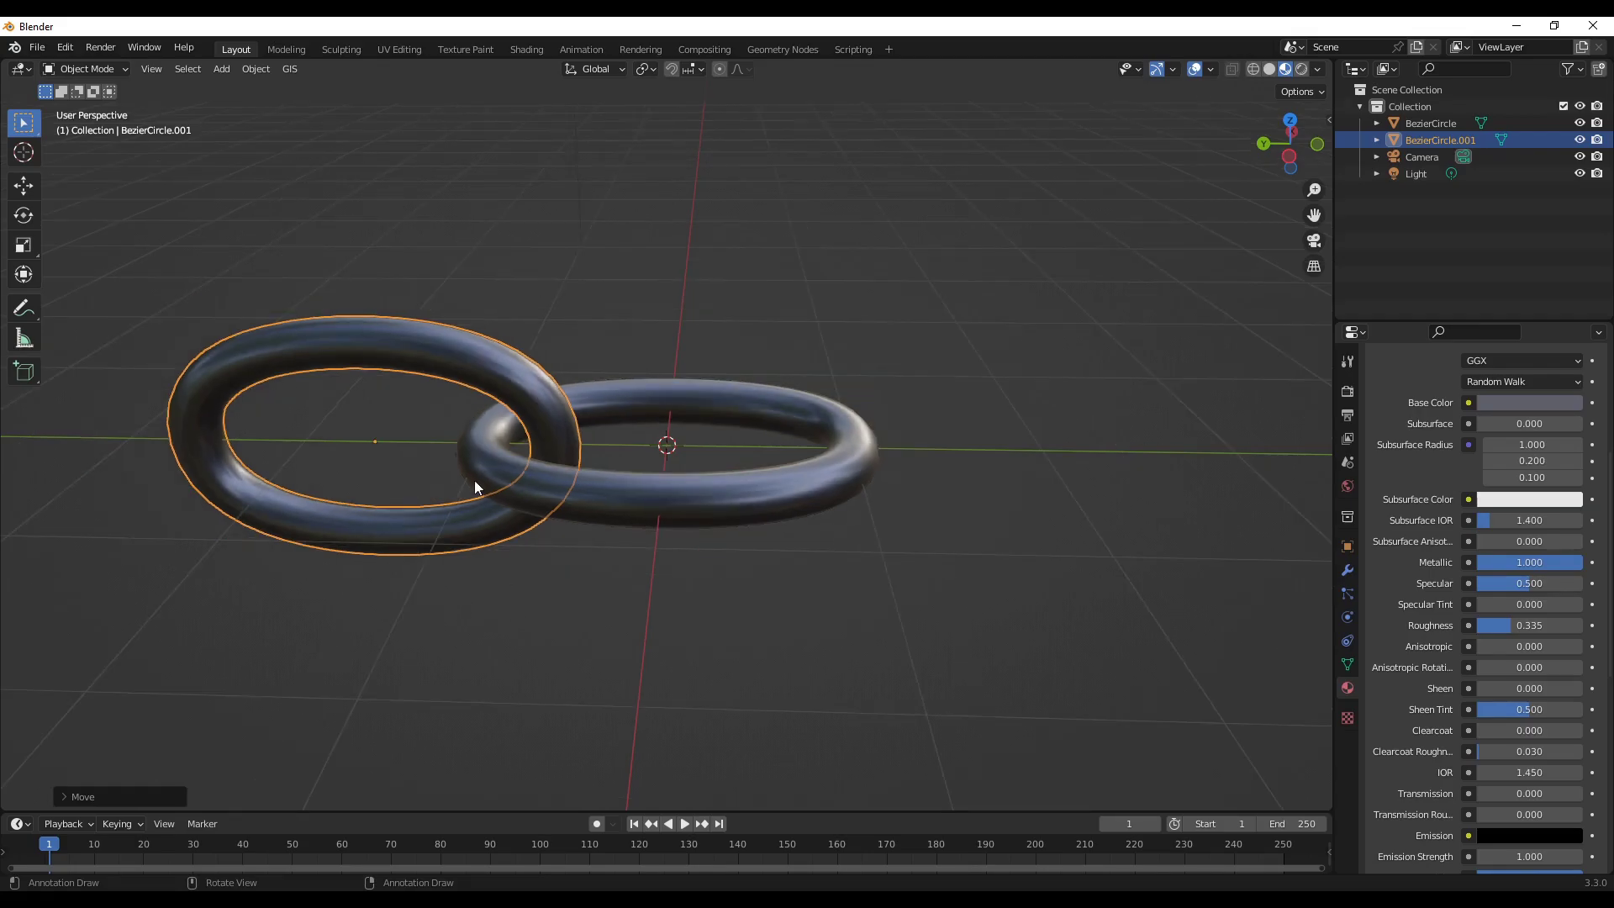
shift+click(605, 500)
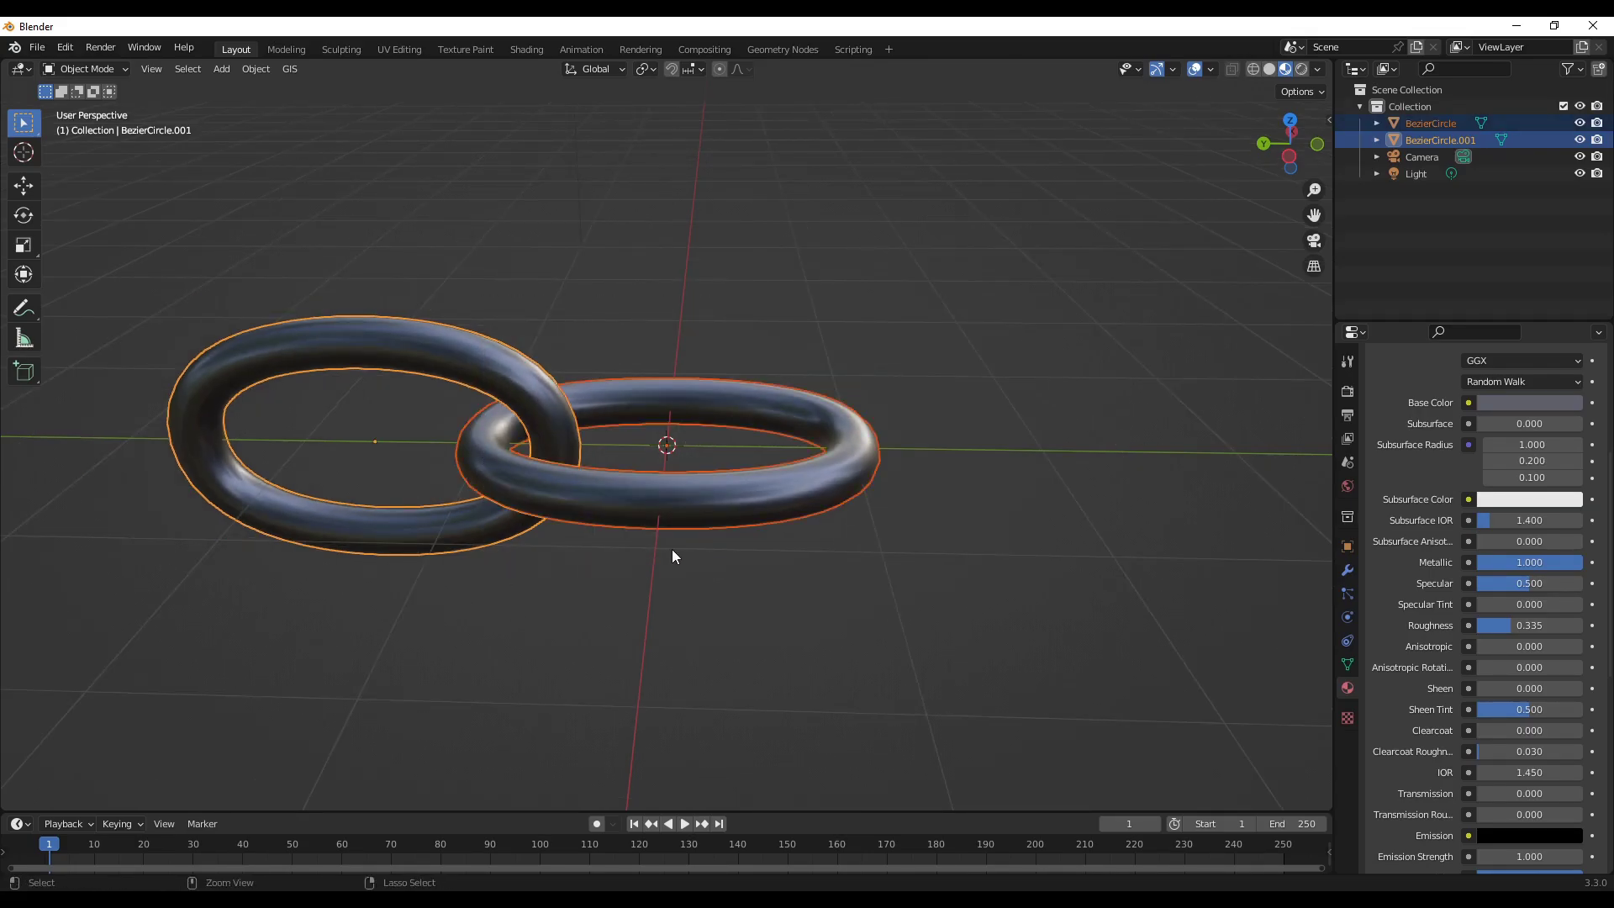
Step: Join the two rings into one object and move it about 1.052 m along Y
key(ctrl+j)
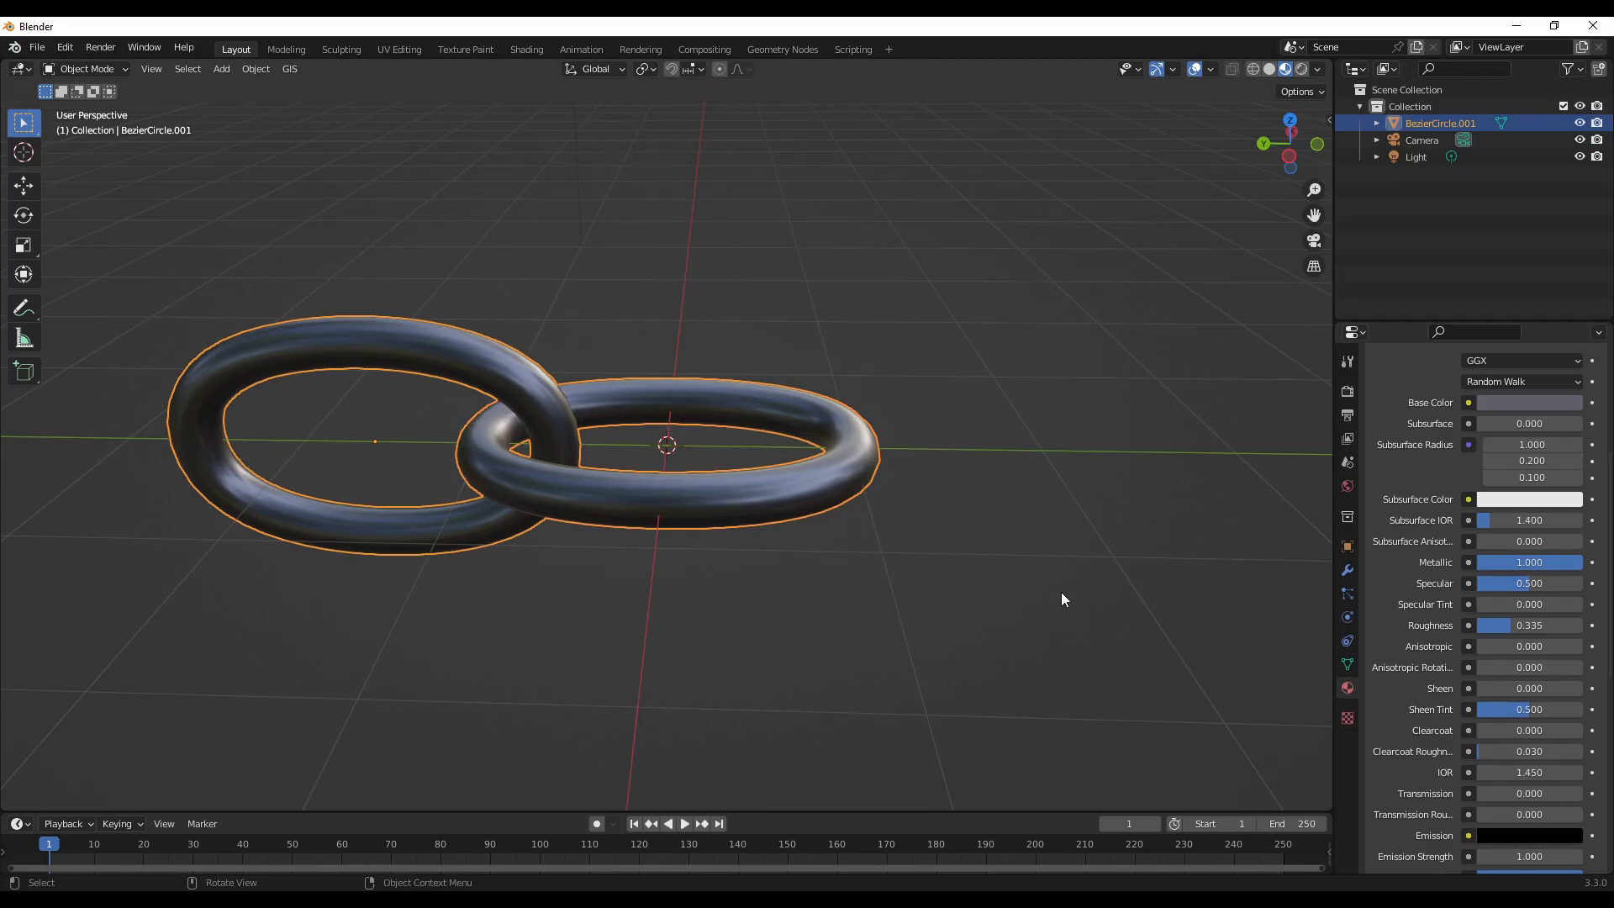
middle_drag(797, 572, 719, 595)
key(g)
key(y)
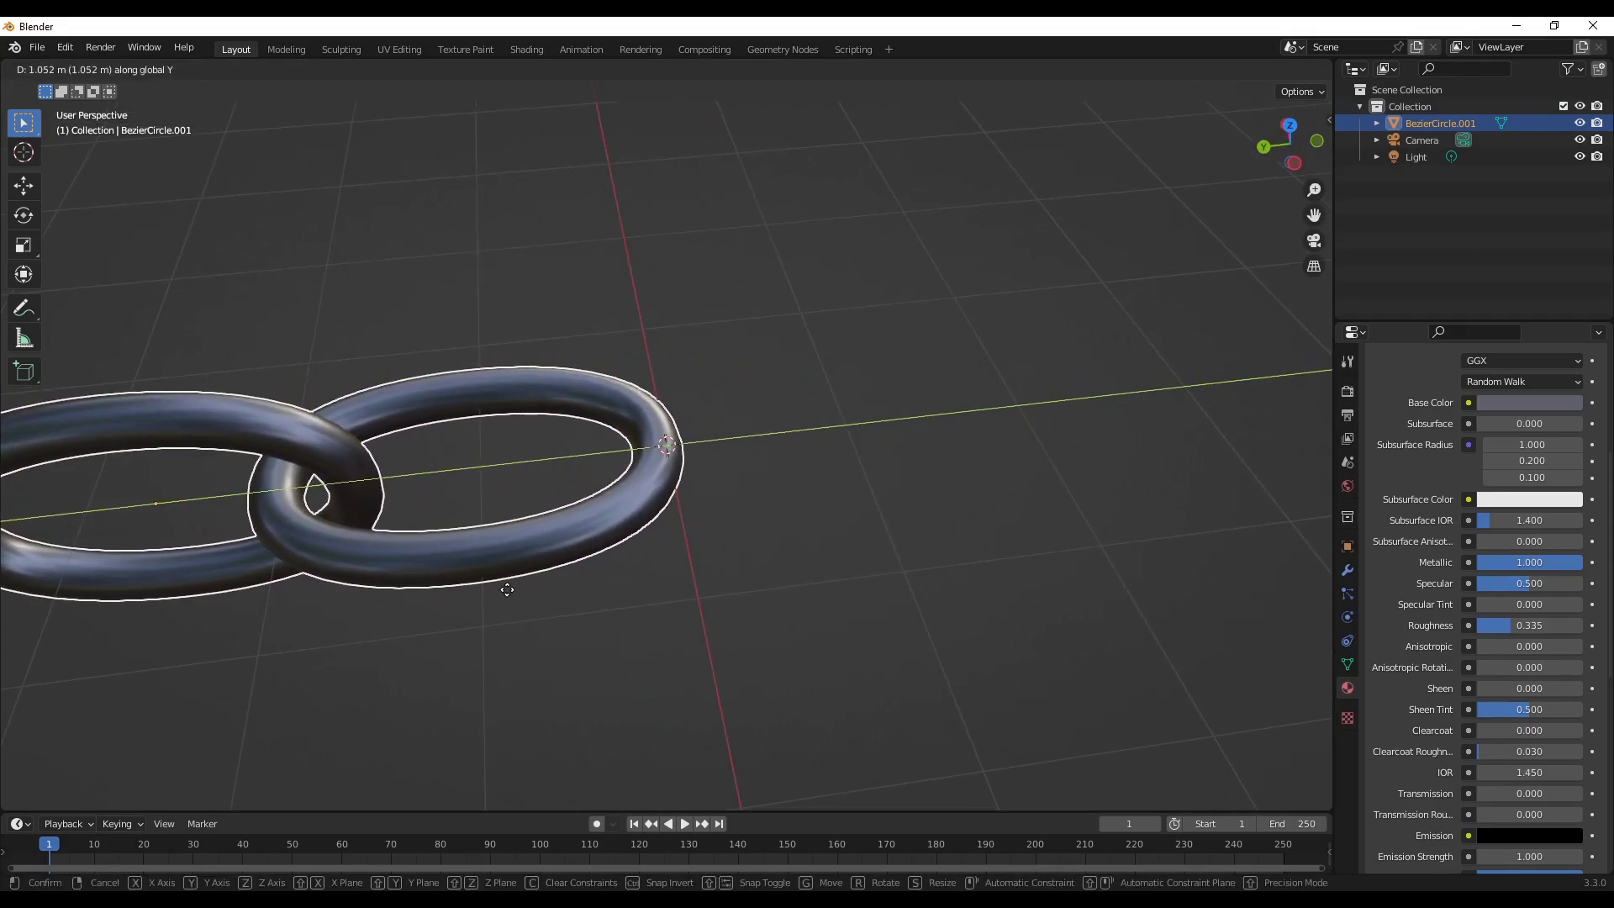
click(517, 597)
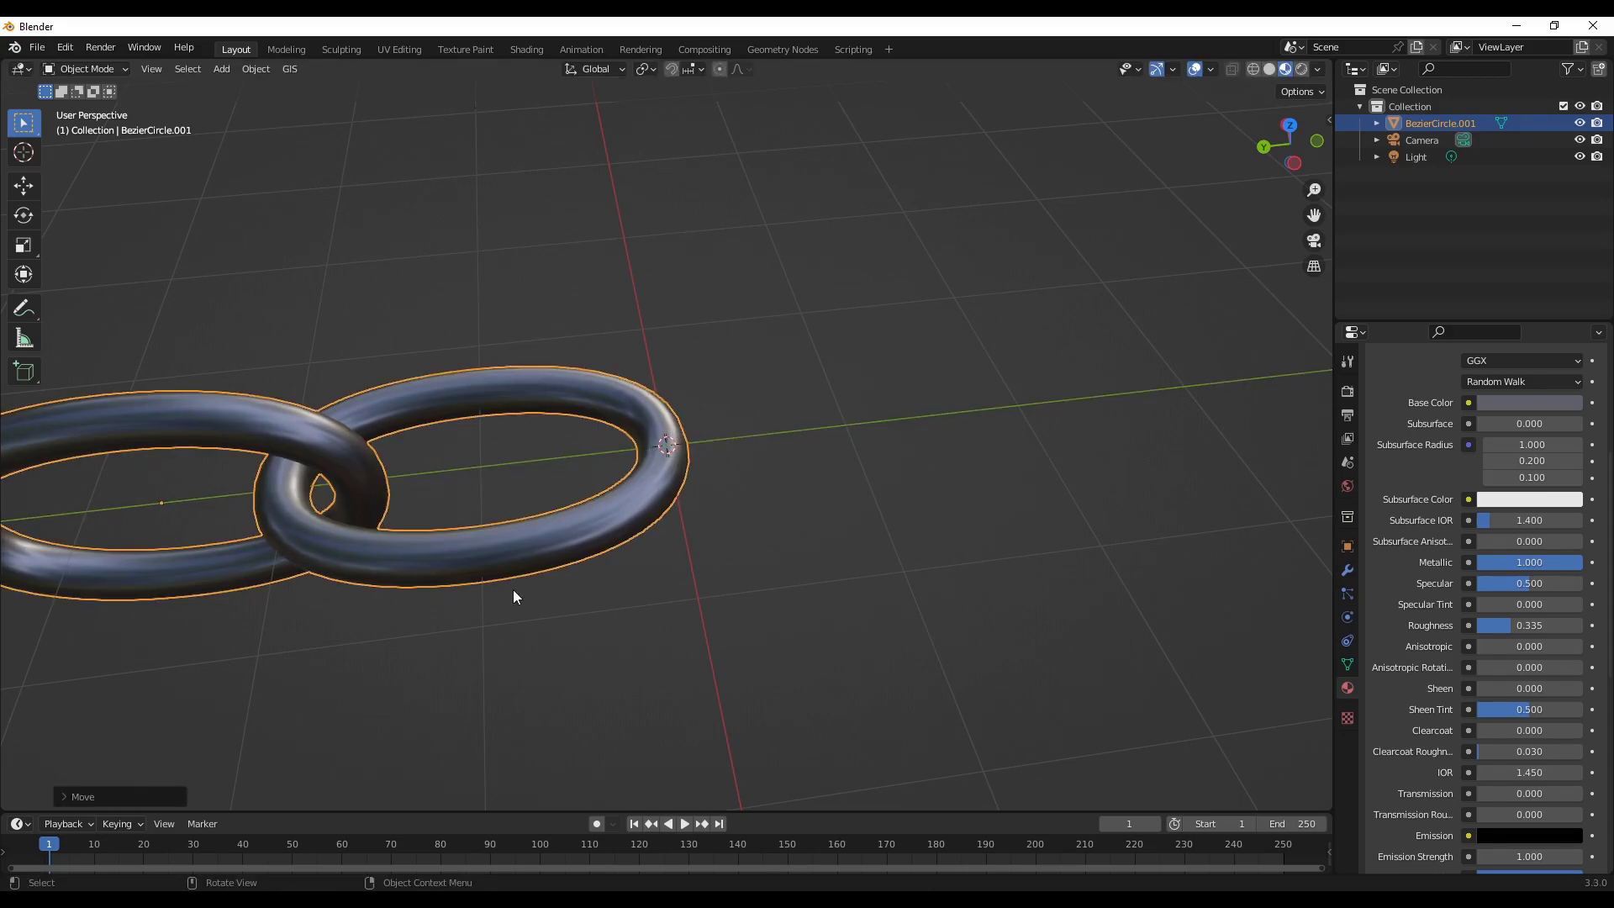
Step: Set the chain's origin to the 3D cursor at the world centre, then deselect it
right_click(586, 527)
mouse_move(584, 521)
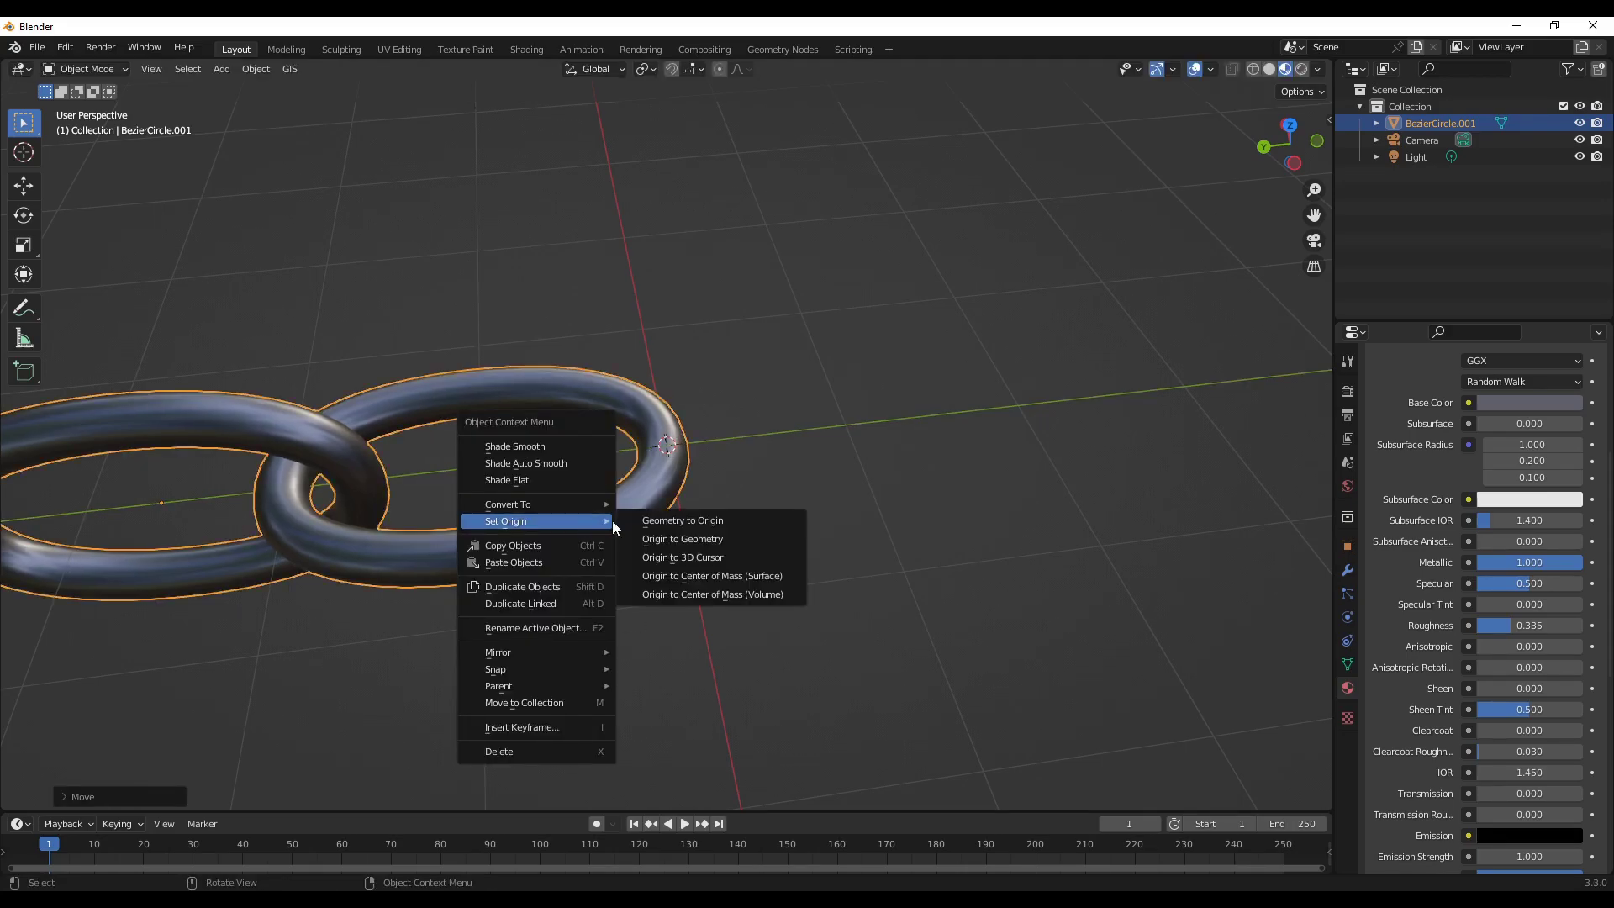
click(679, 559)
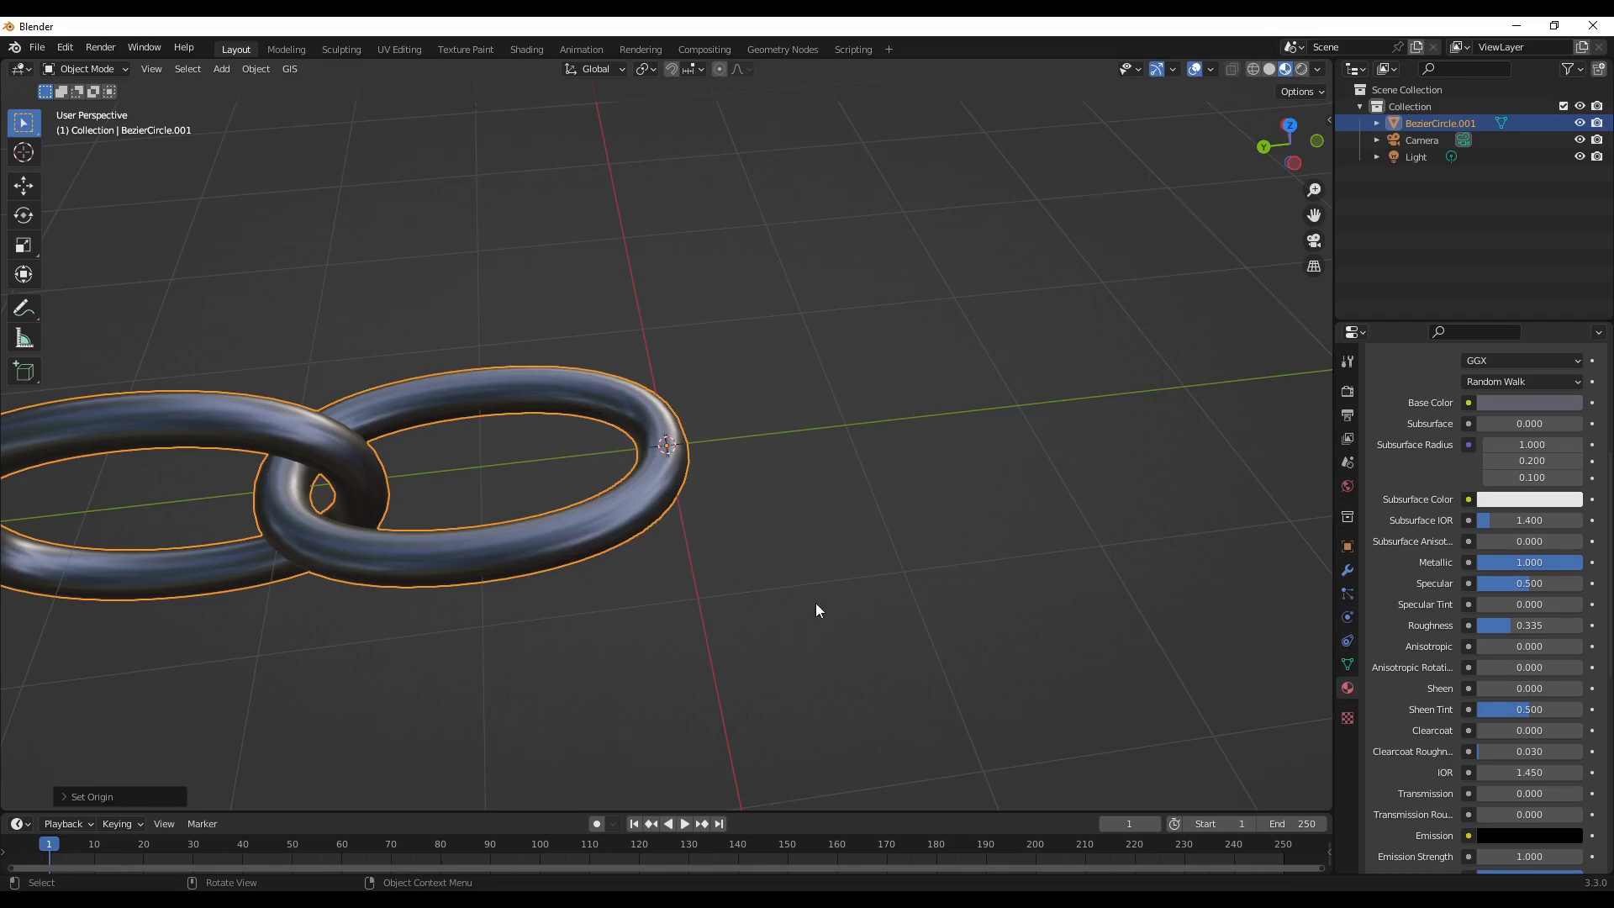
middle_drag(799, 645, 764, 602)
click(759, 602)
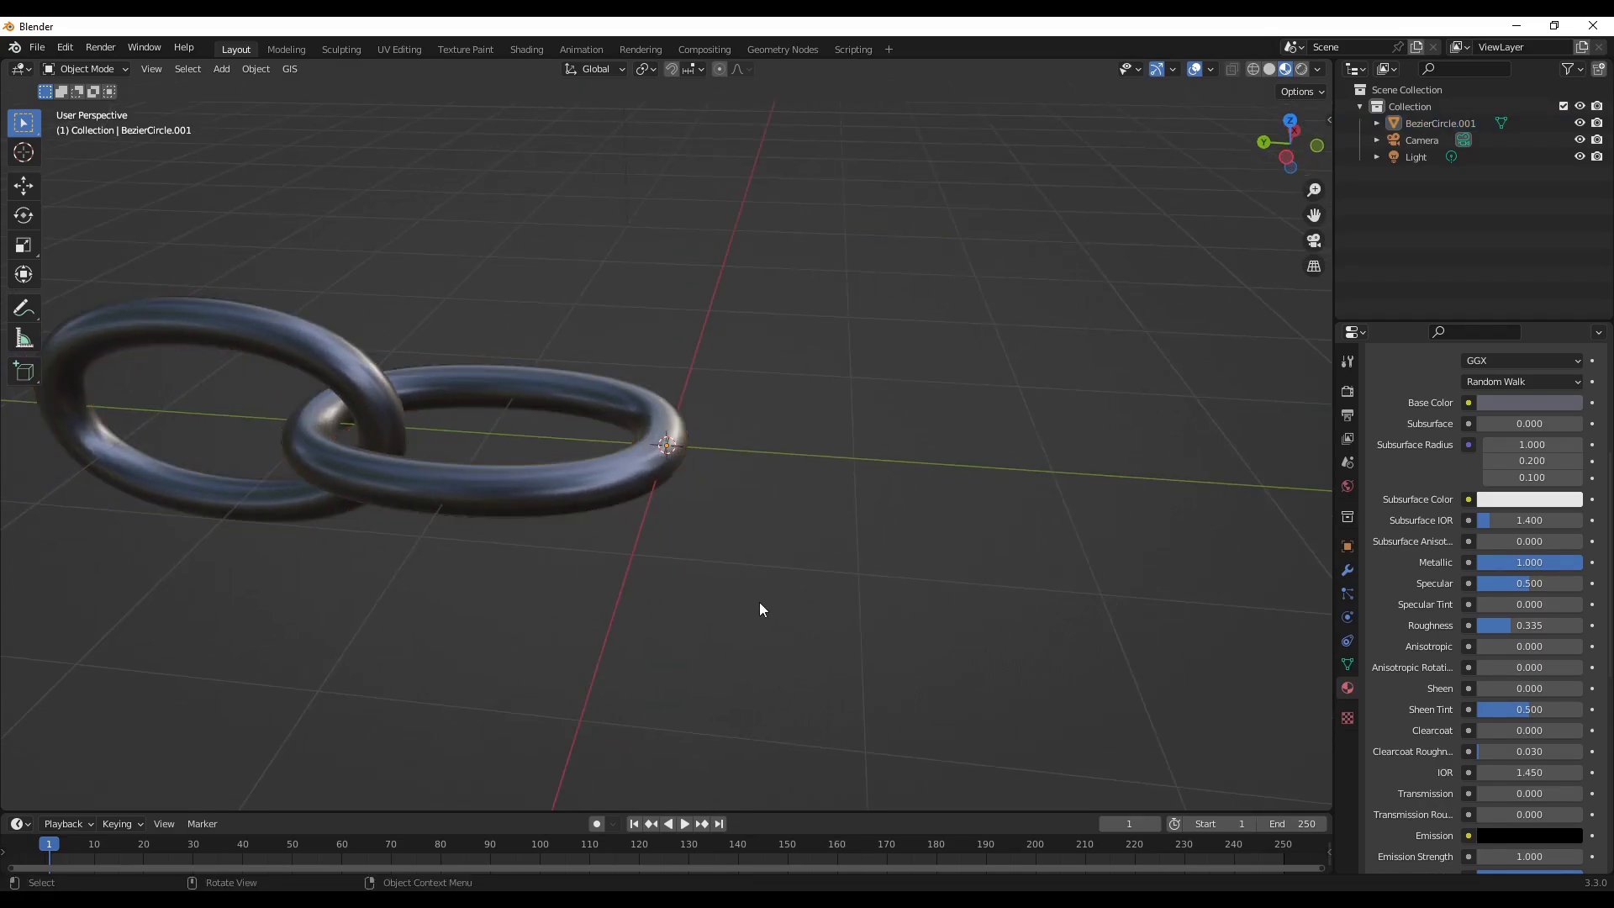
Step: Add a NURBS path and rotate it 90° around Z
key(shift+a)
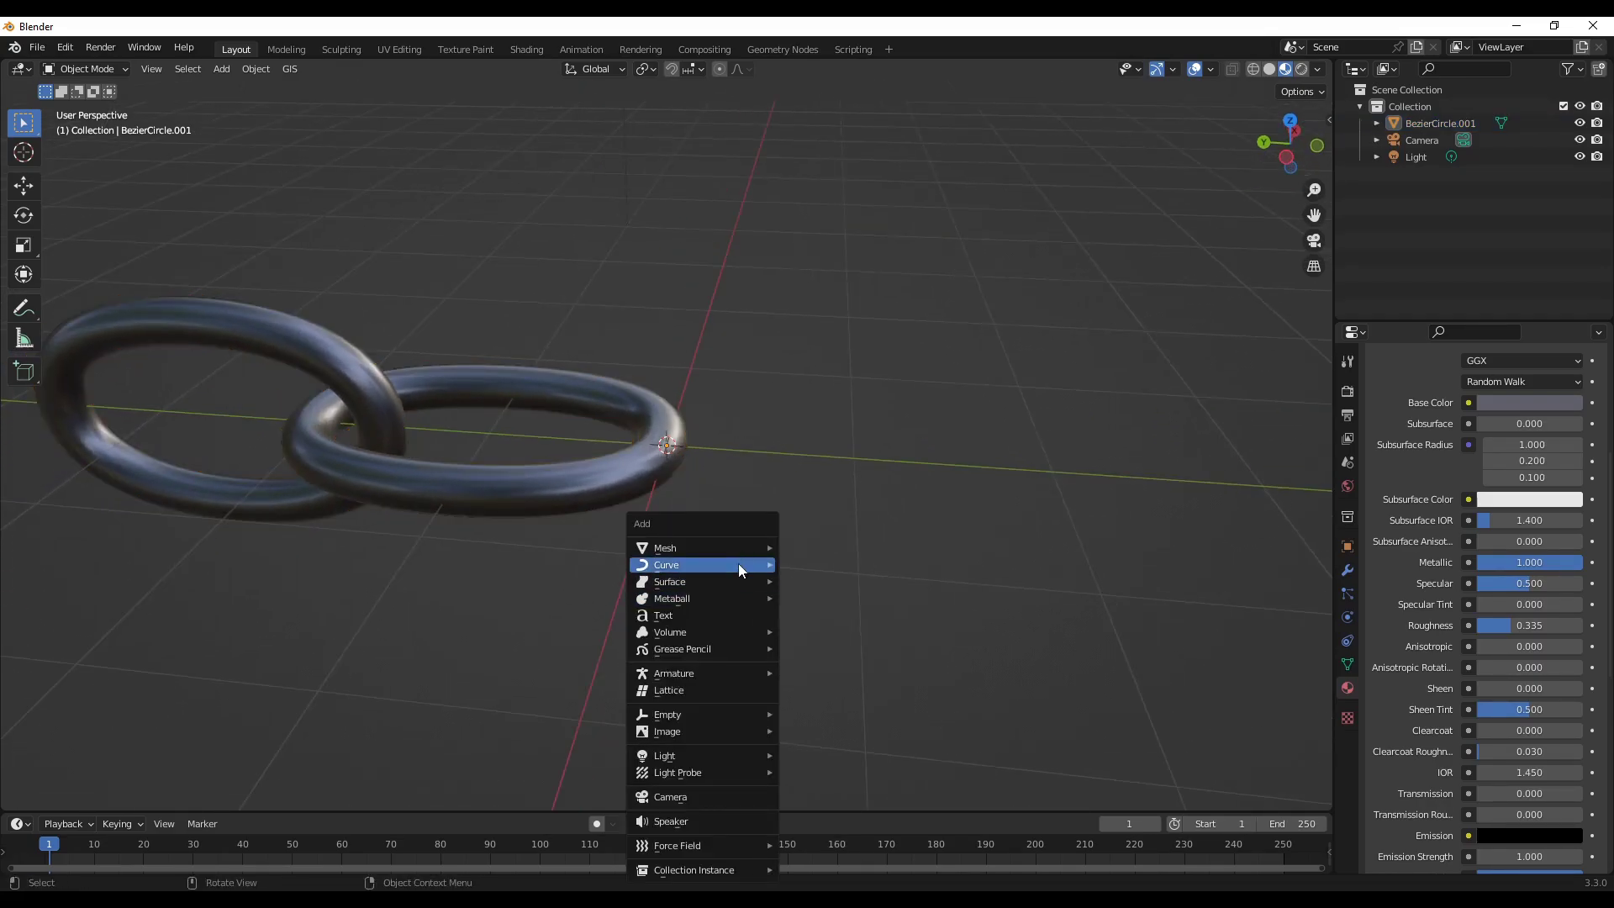
mouse_move(738, 564)
click(815, 639)
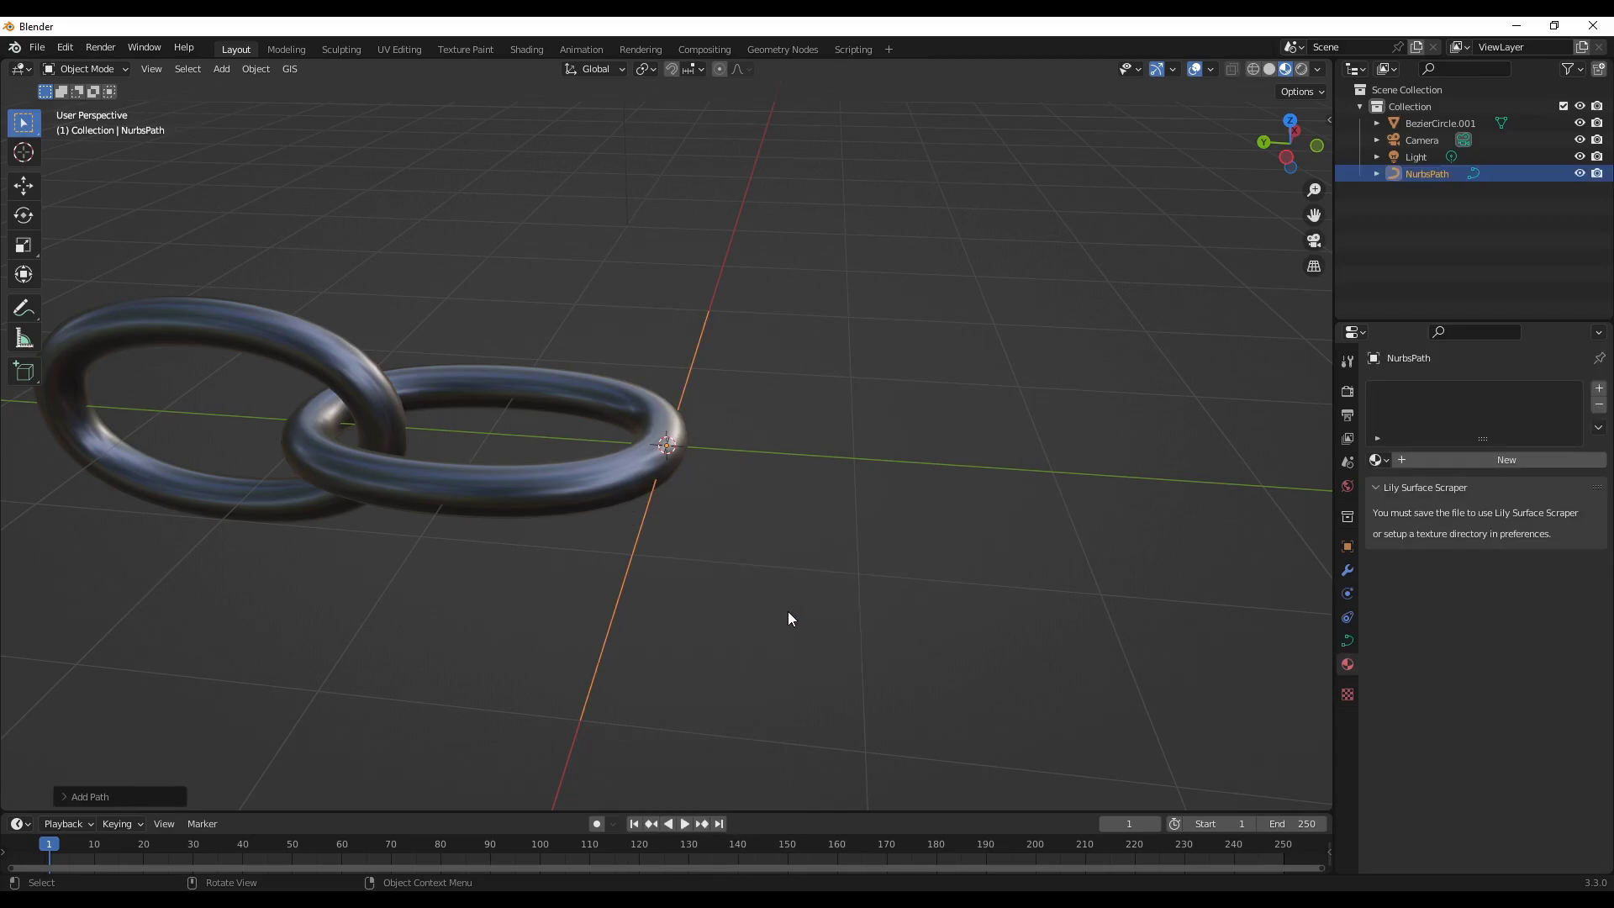
key(r)
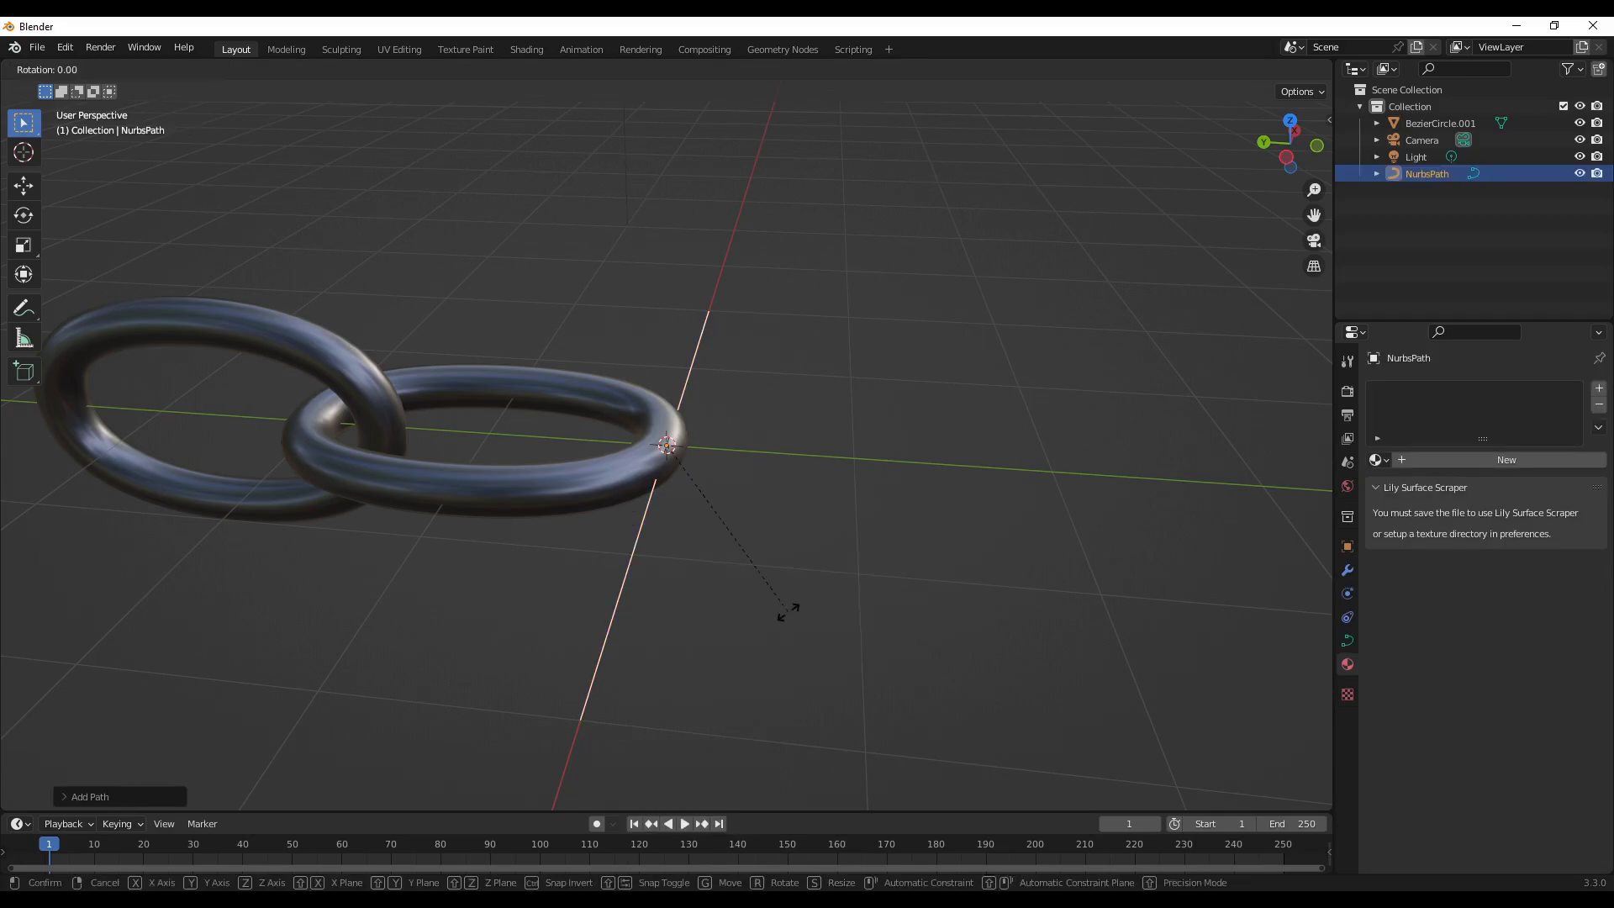
text(z)
text(90)
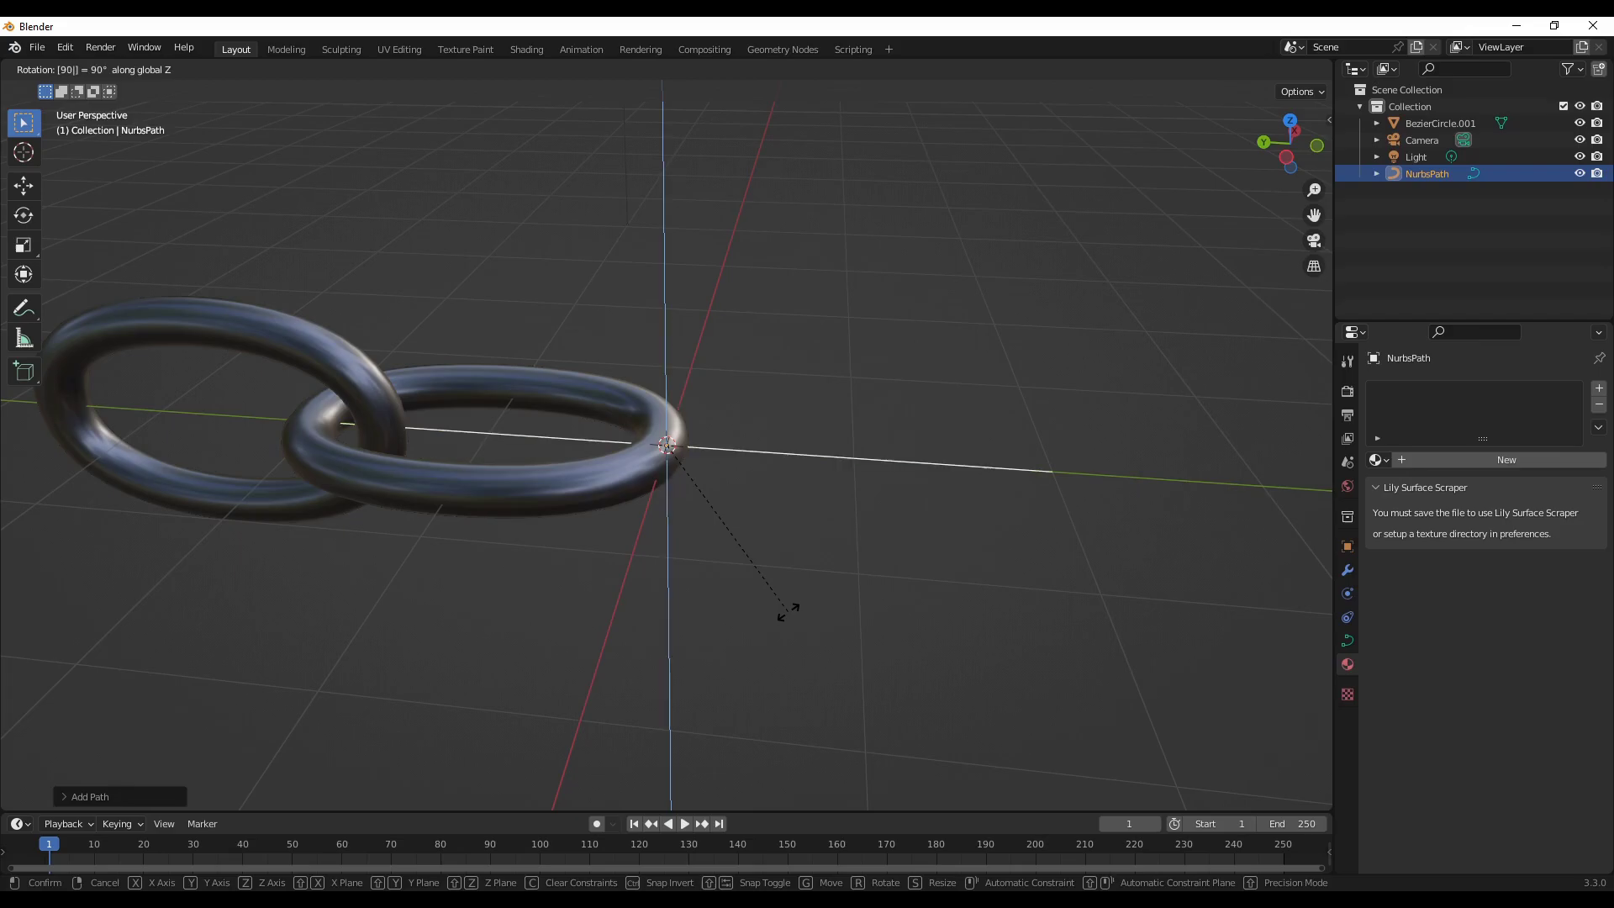
key(Return)
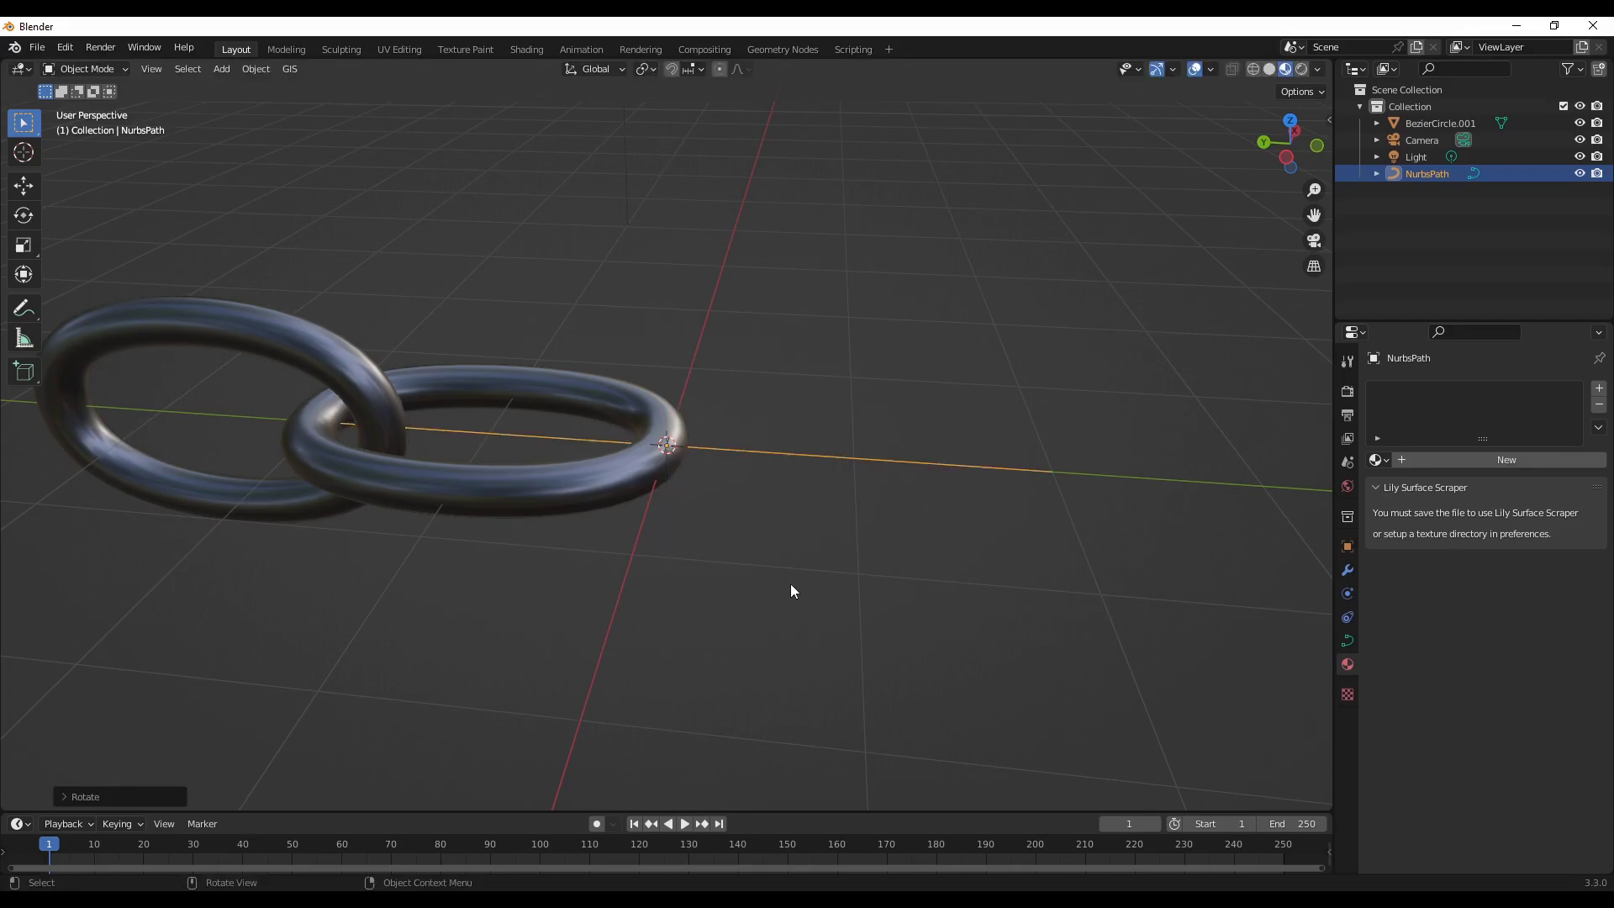
Step: Shift the path along Y so it starts at the link's end, checking front and side views
key(g)
key(x)
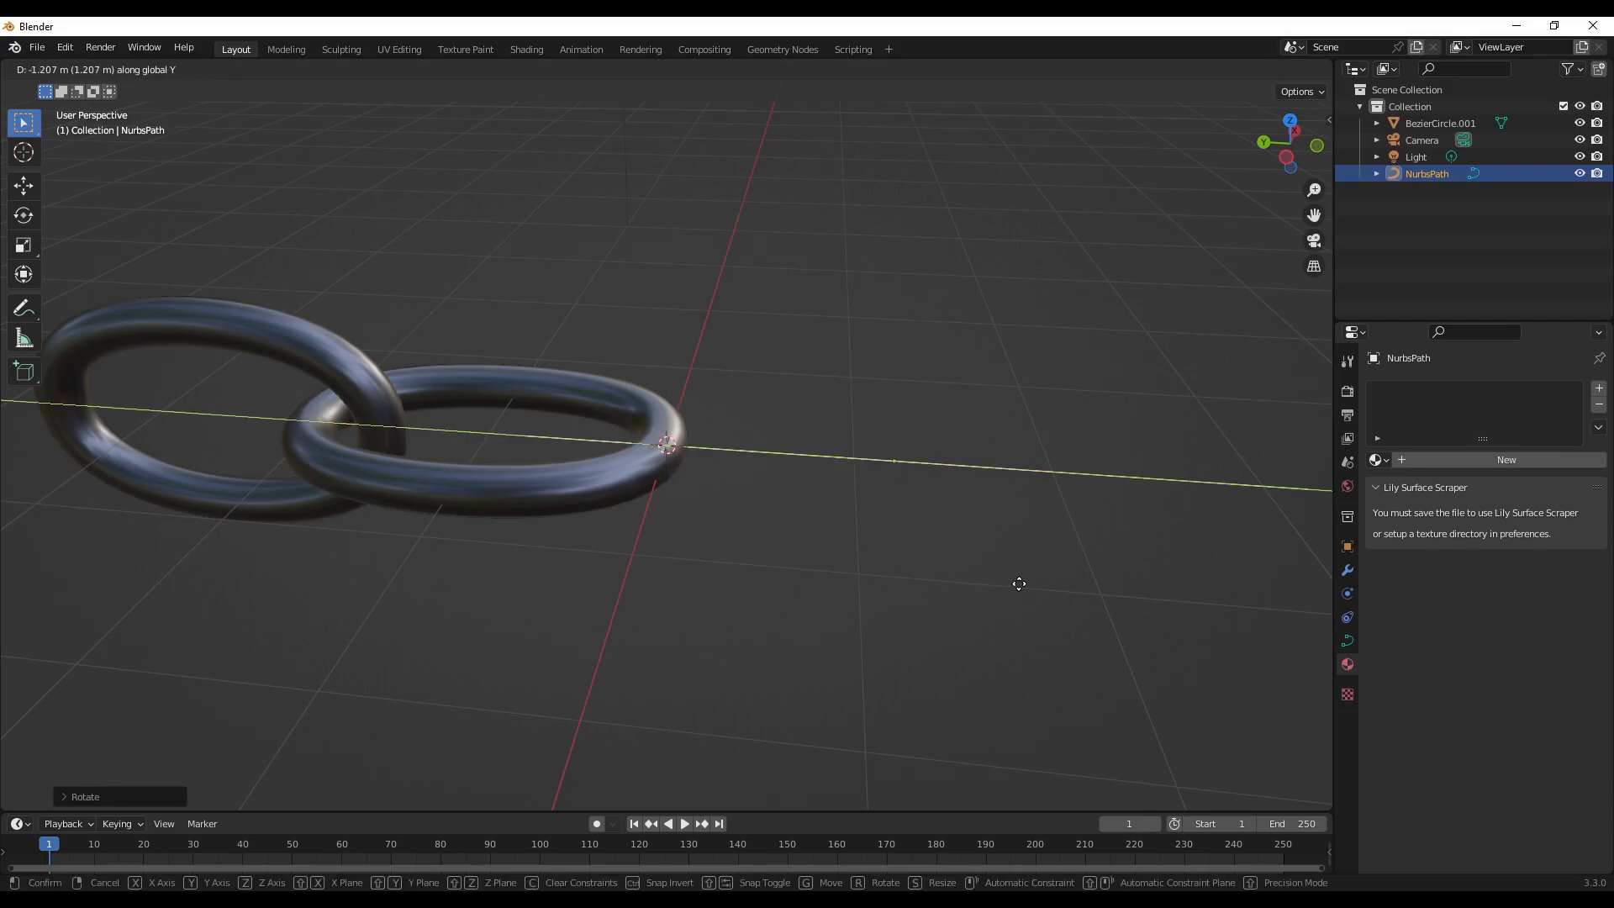
click(1060, 591)
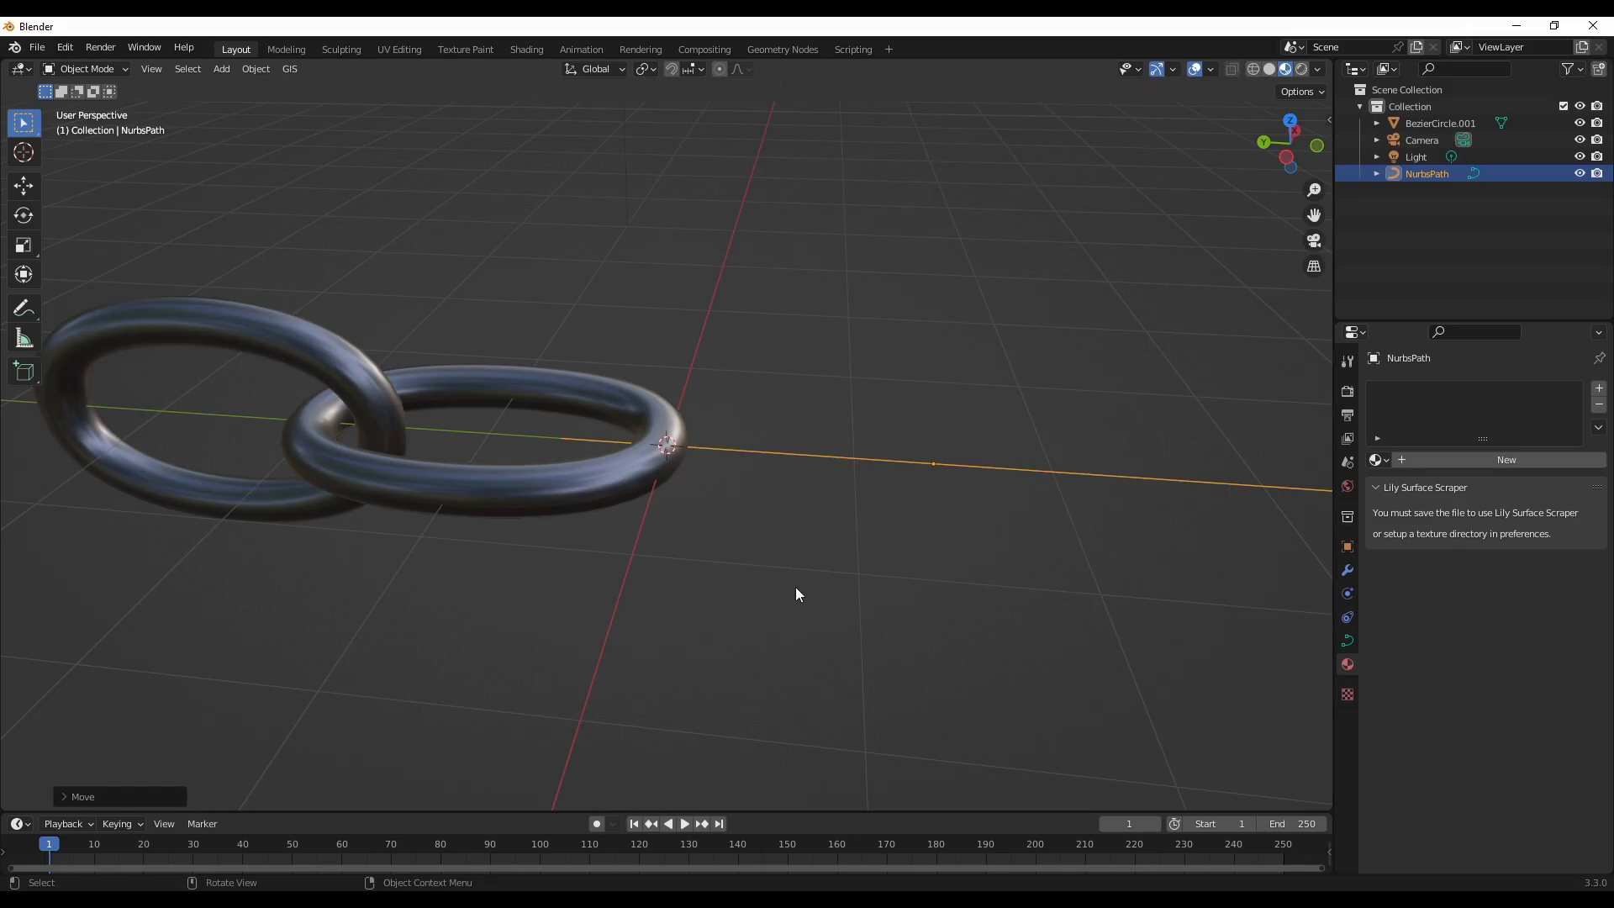
key(g)
key(y)
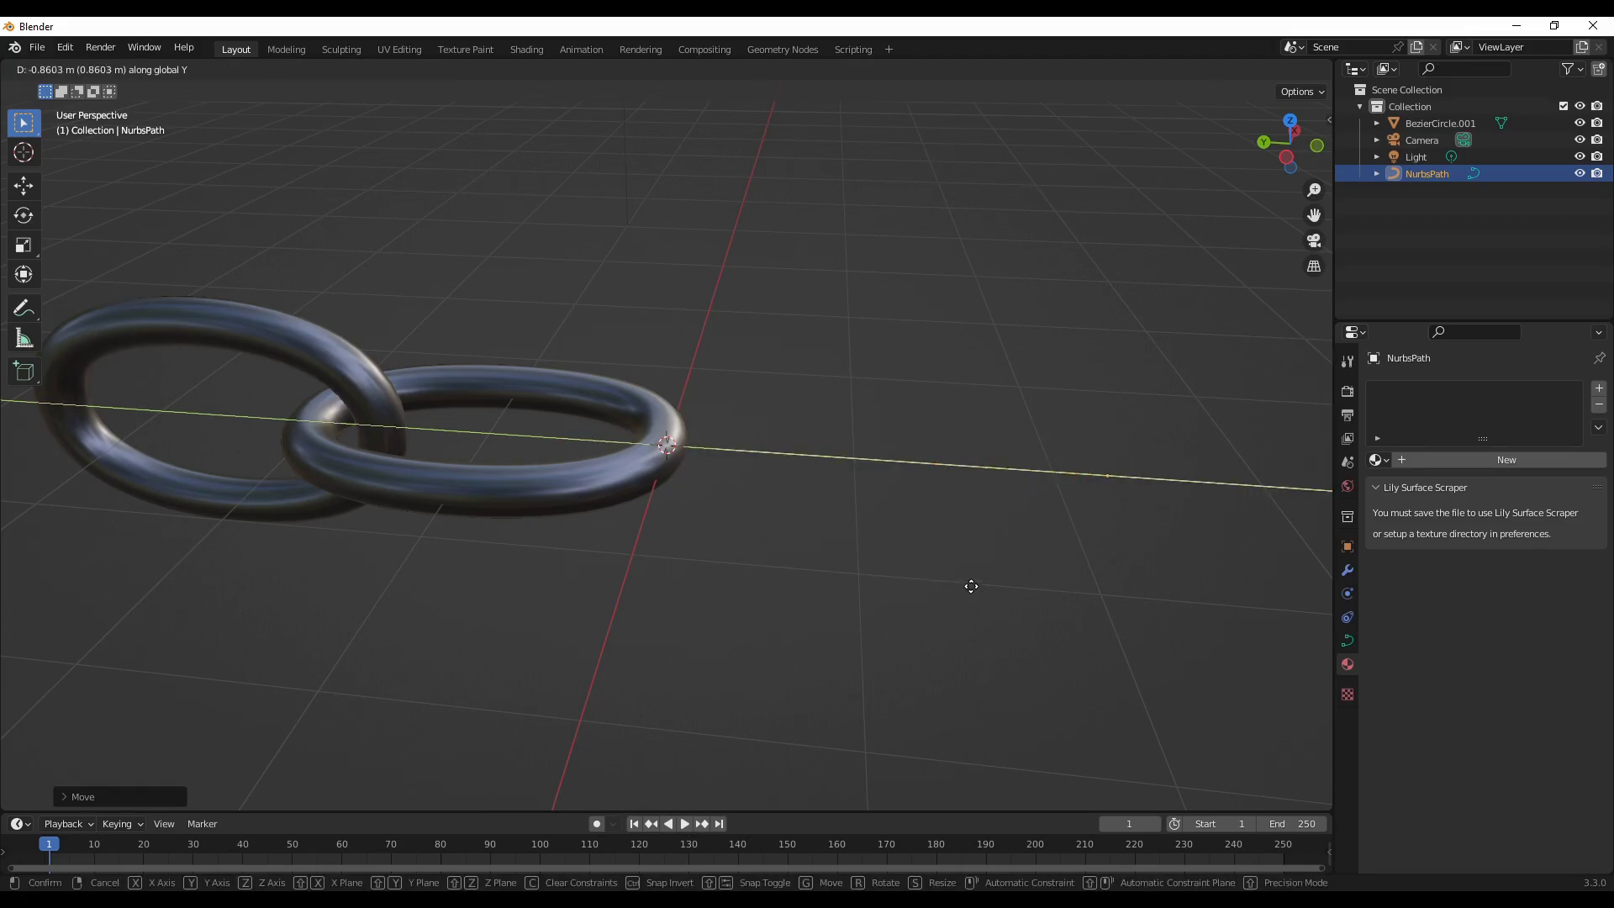
click(971, 586)
key(KP_1)
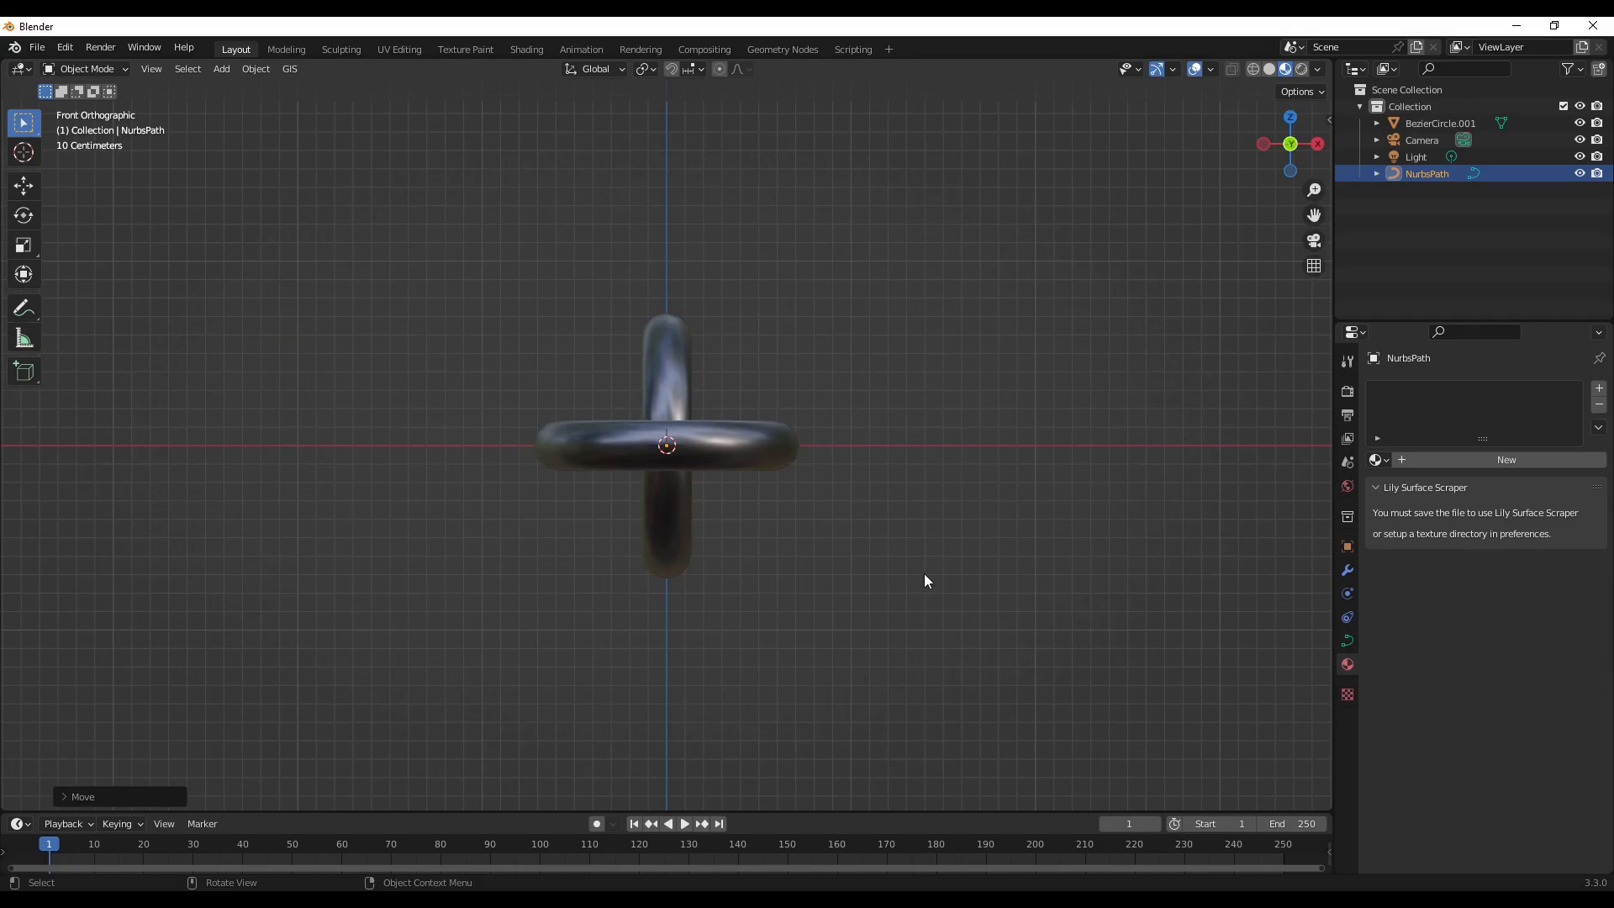
key(KP_3)
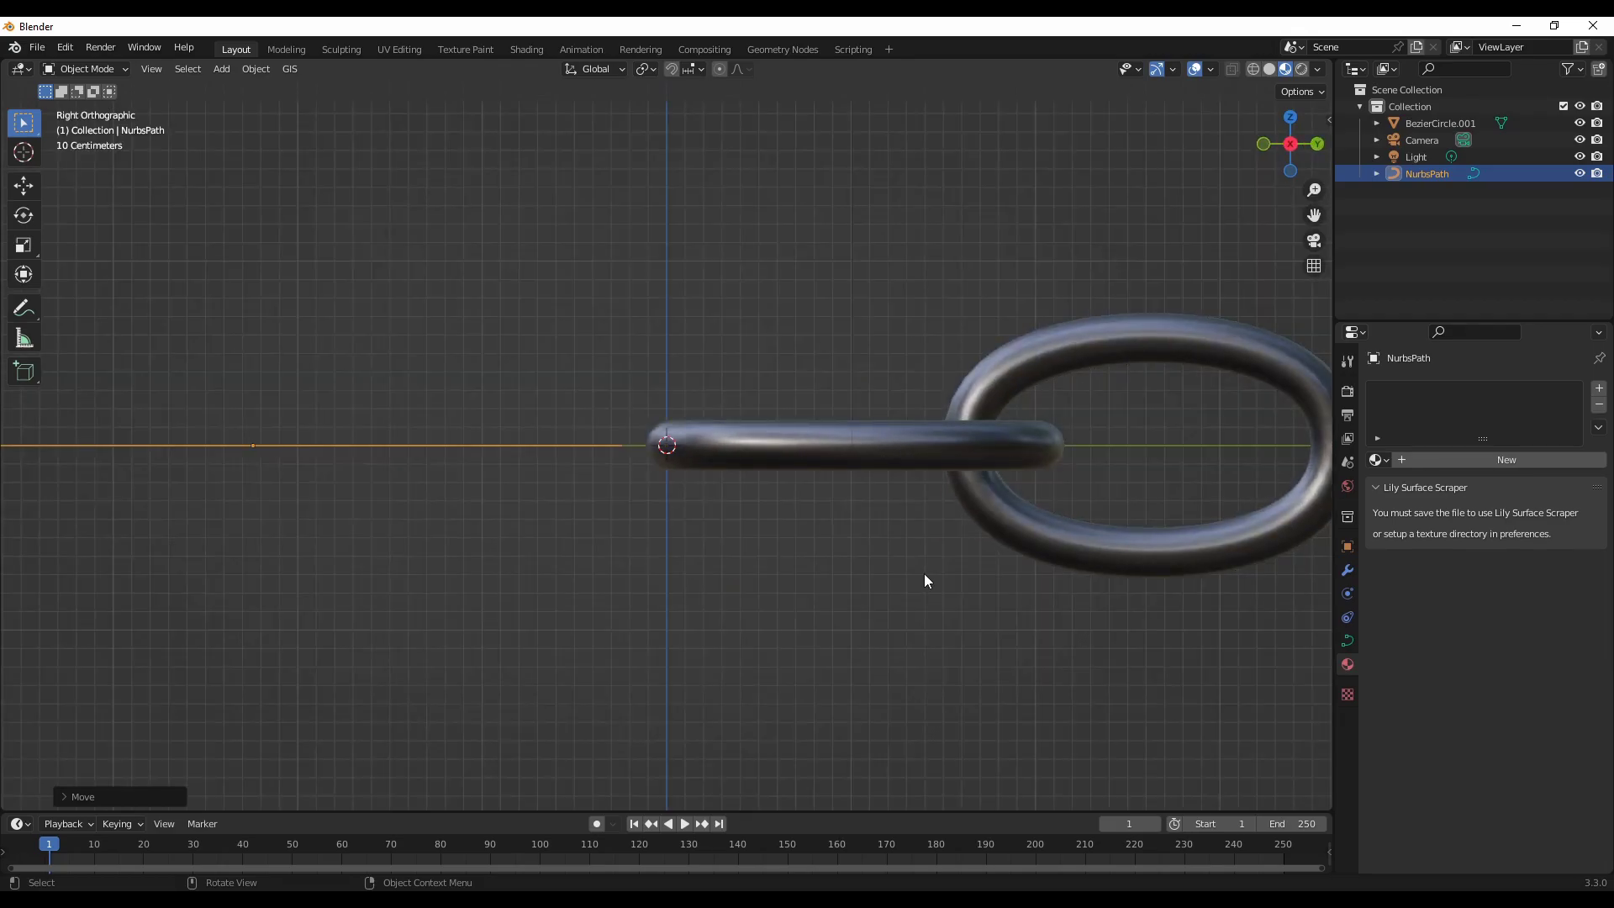
key(ctrl+KP_3)
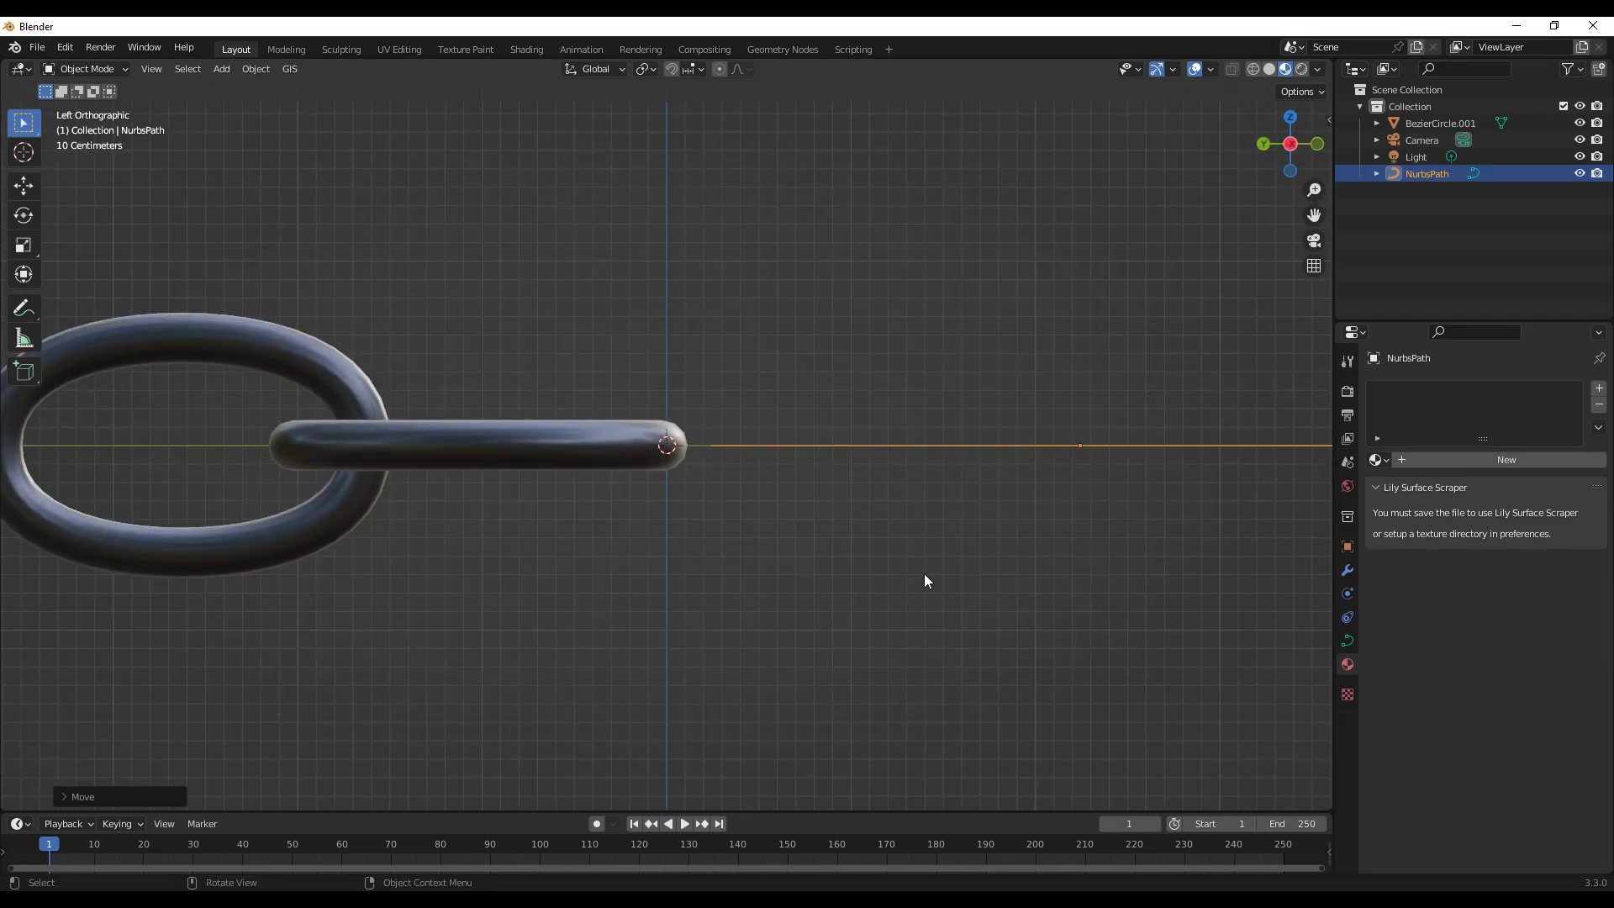
key(g)
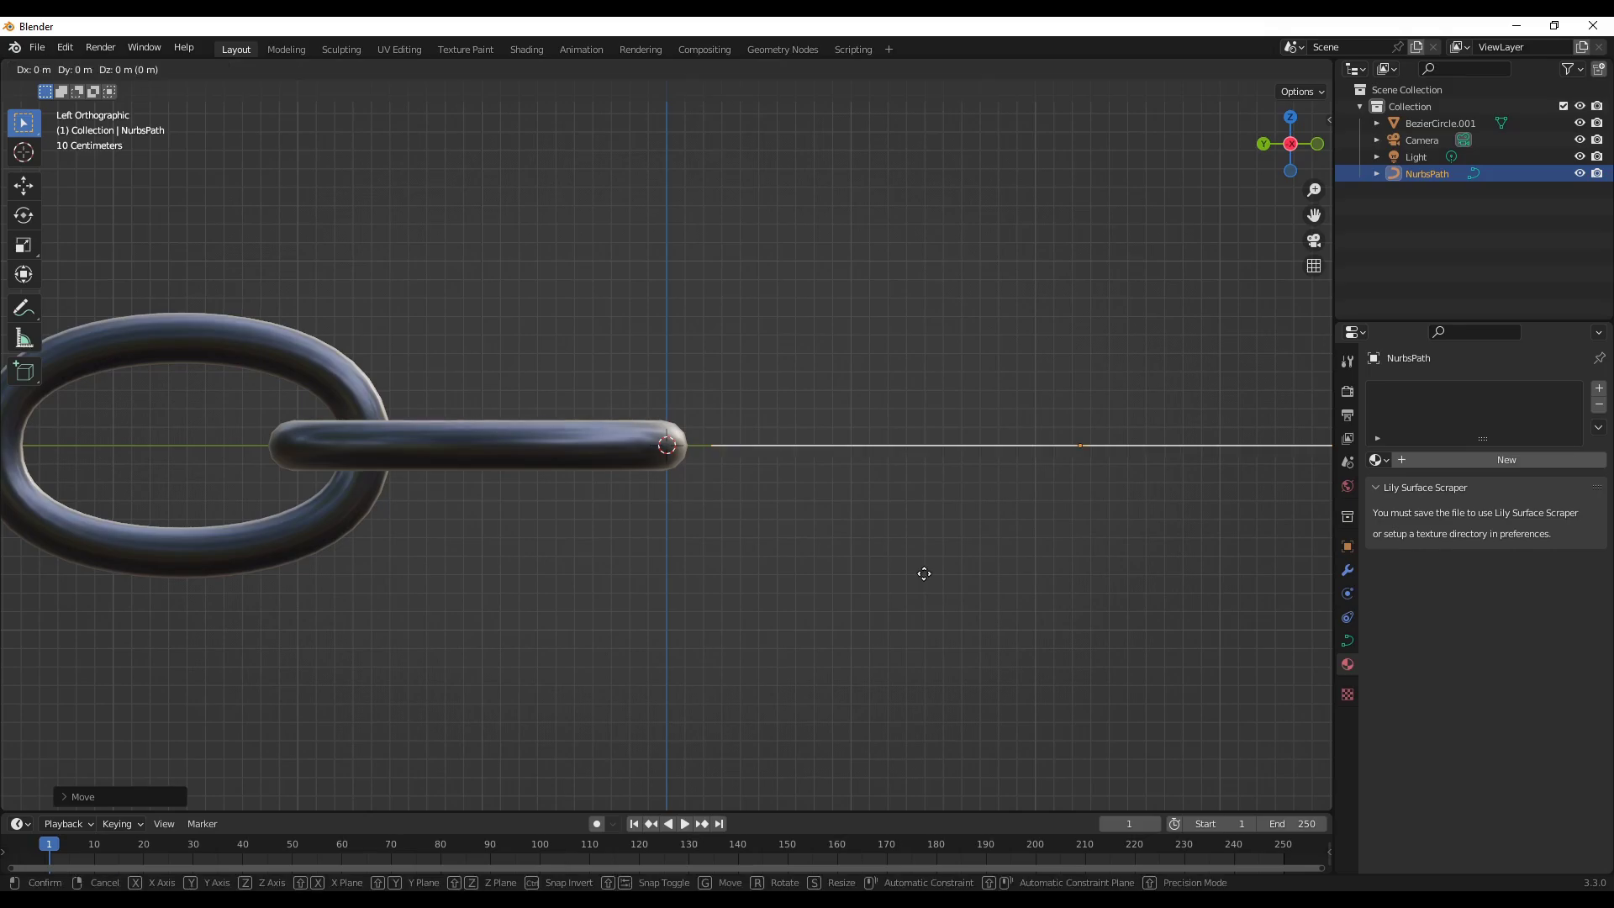
key(y)
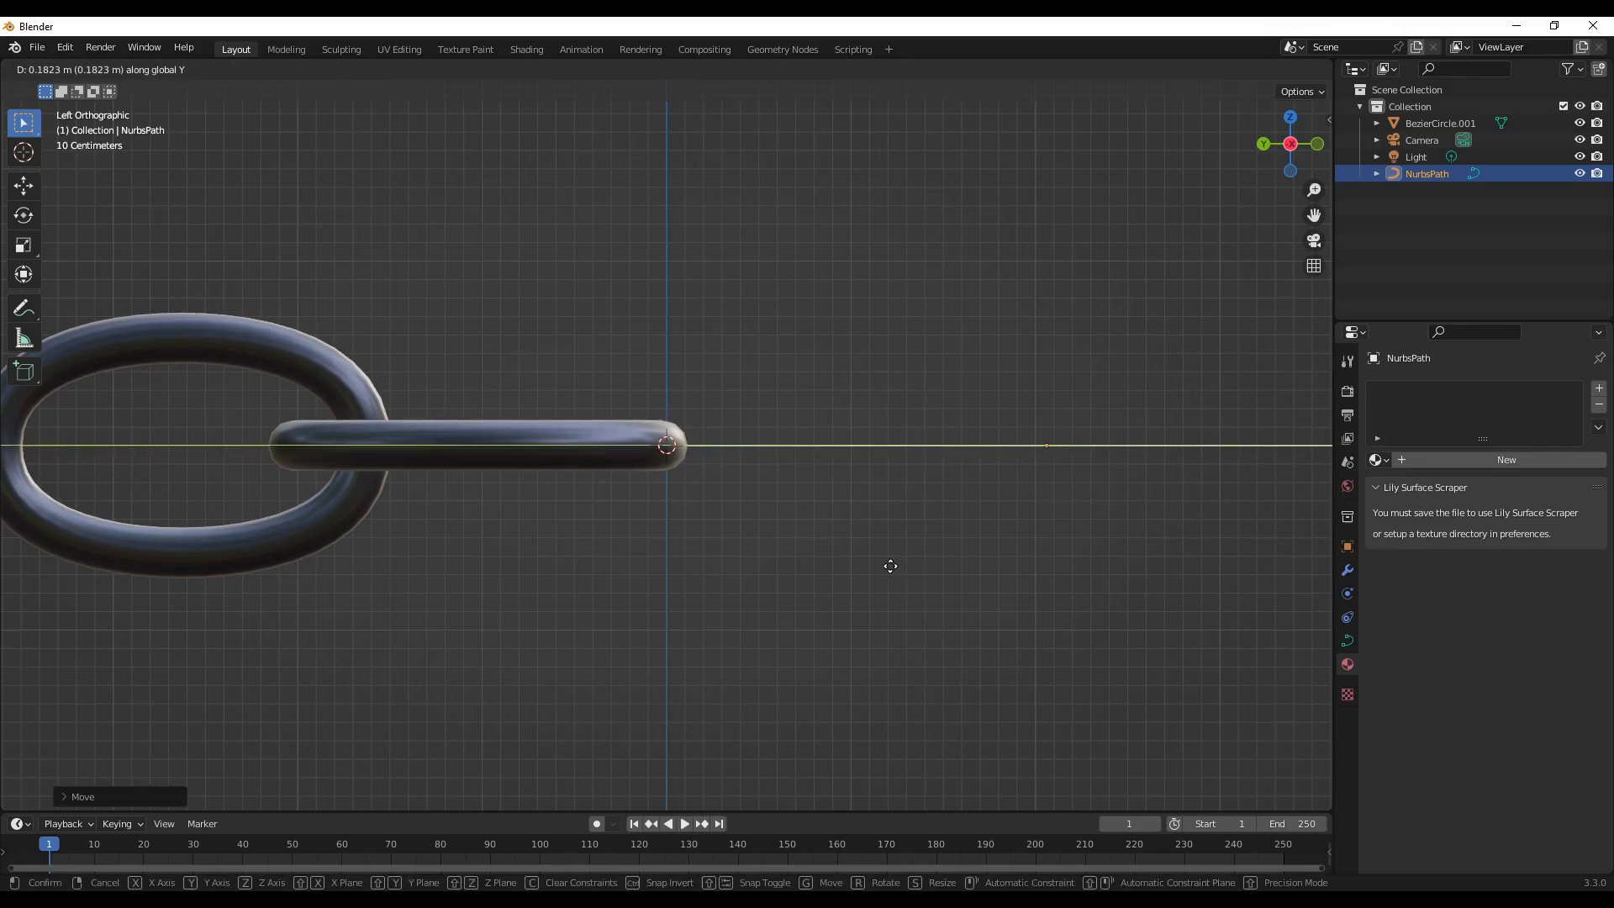
click(892, 574)
Step: Set the path's origin to the 3D cursor
right_click(815, 443)
mouse_move(815, 442)
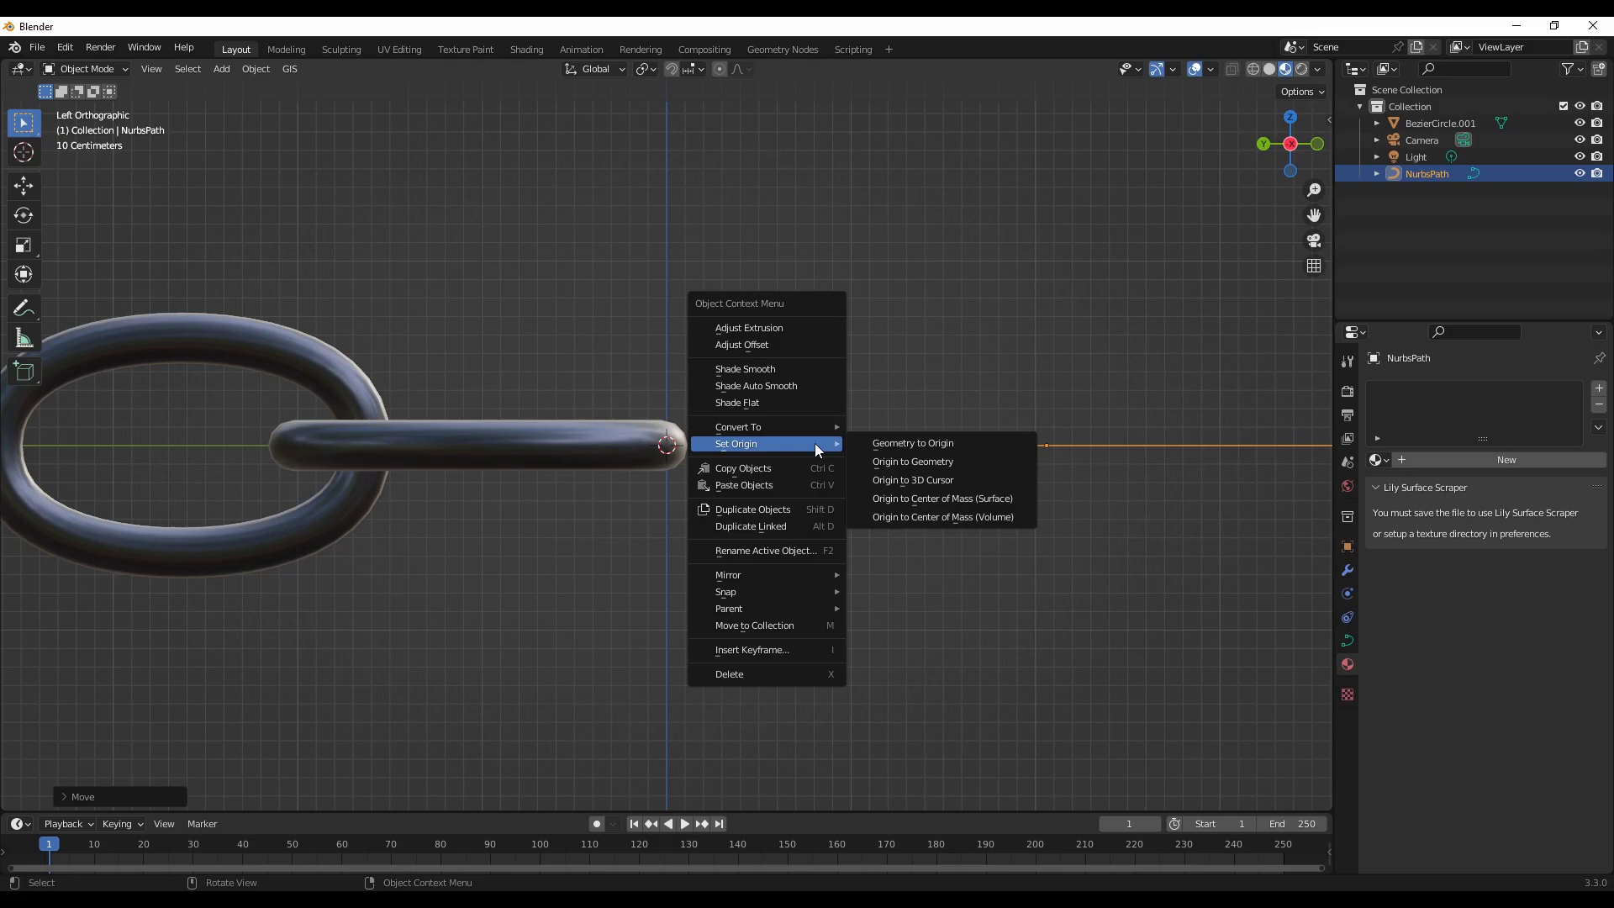
click(880, 481)
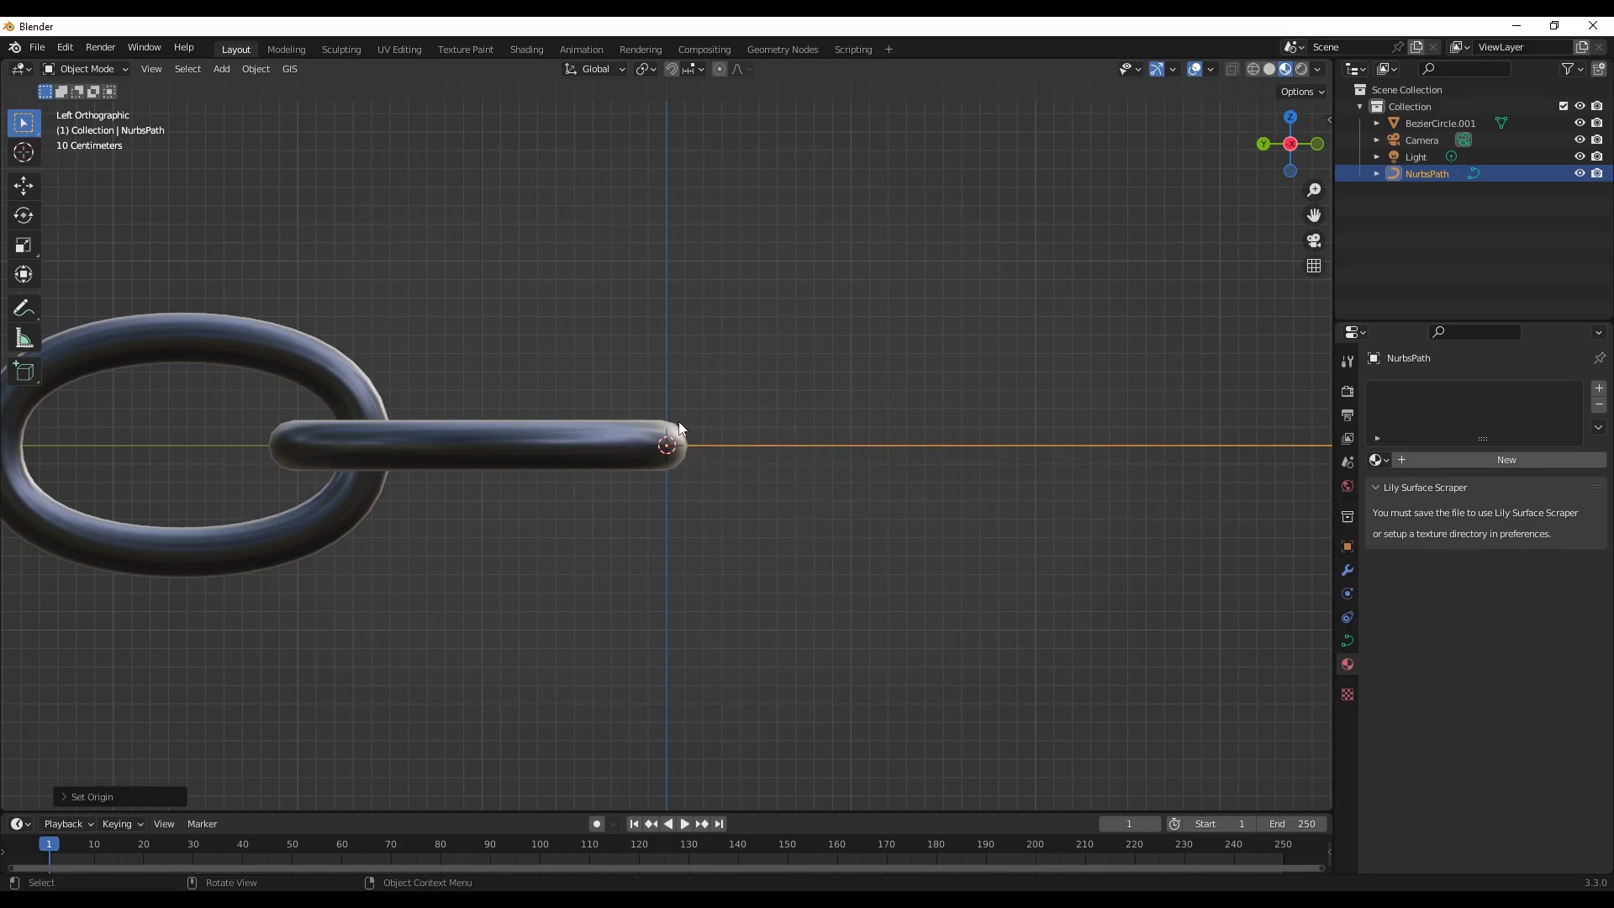
Step: Select the chain links object and add an Array modifier to it
middle_drag(575, 522, 562, 624)
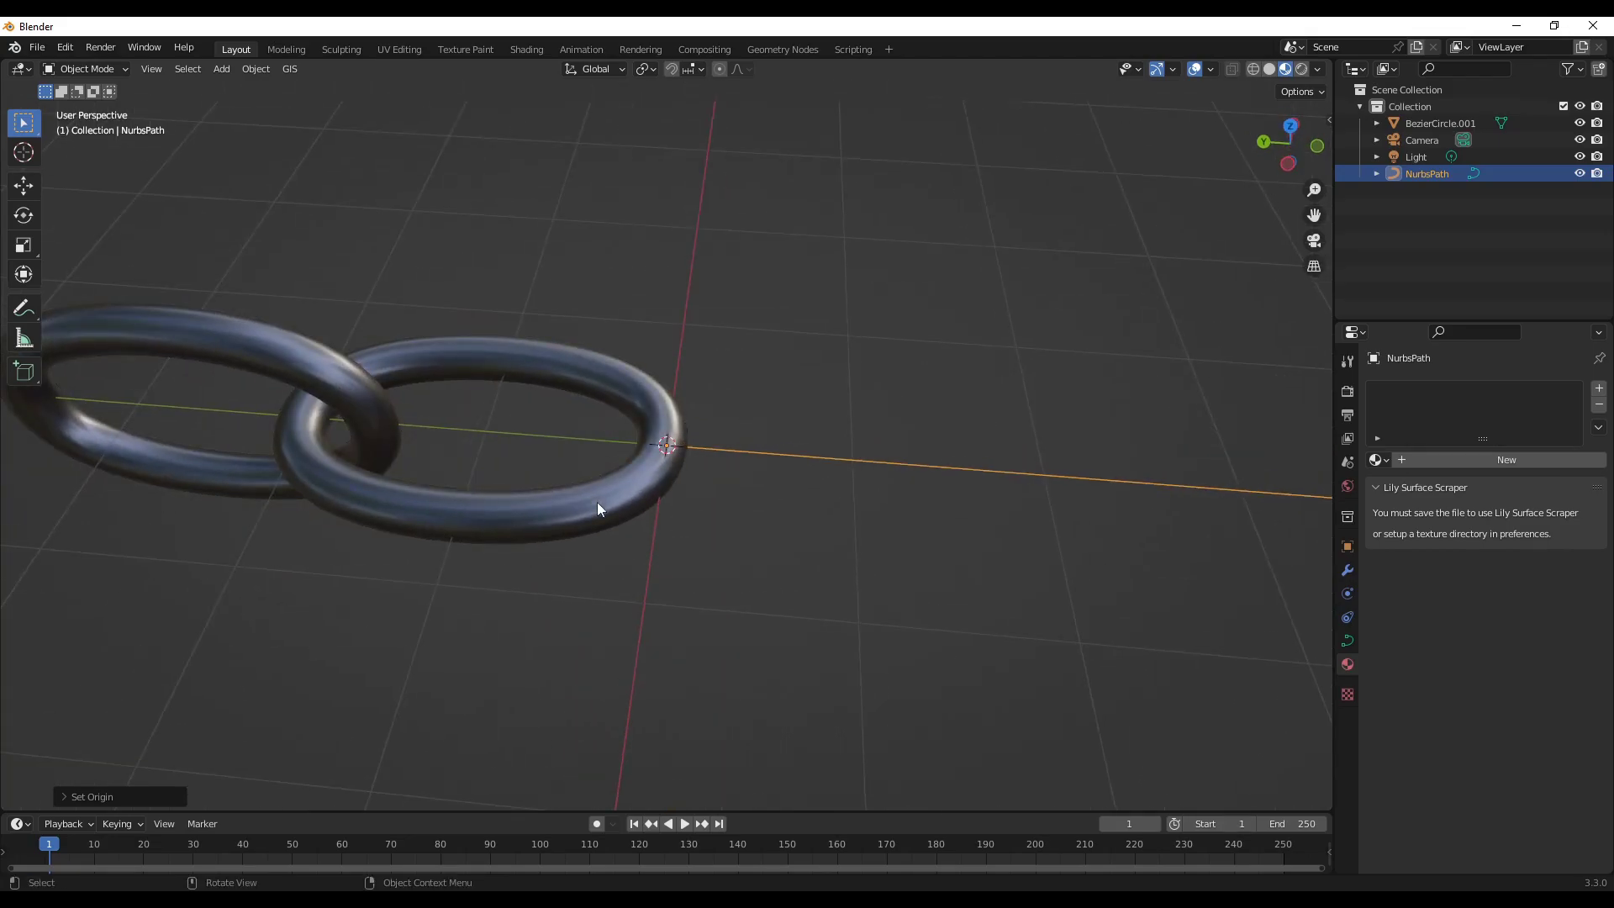
click(641, 518)
click(629, 492)
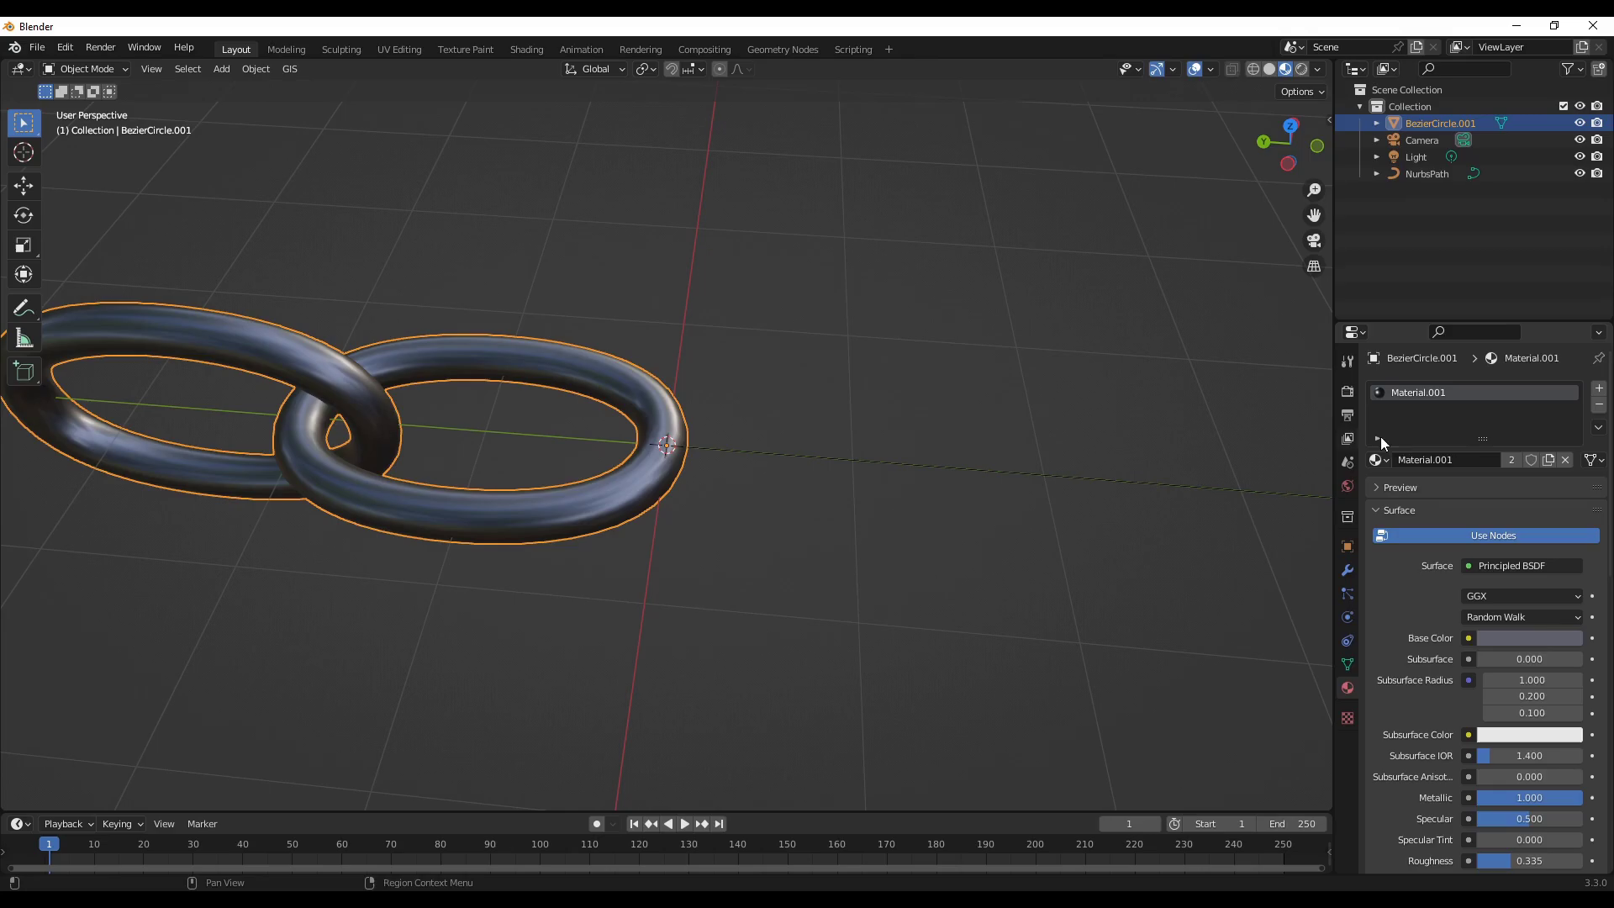
click(1348, 570)
click(1421, 389)
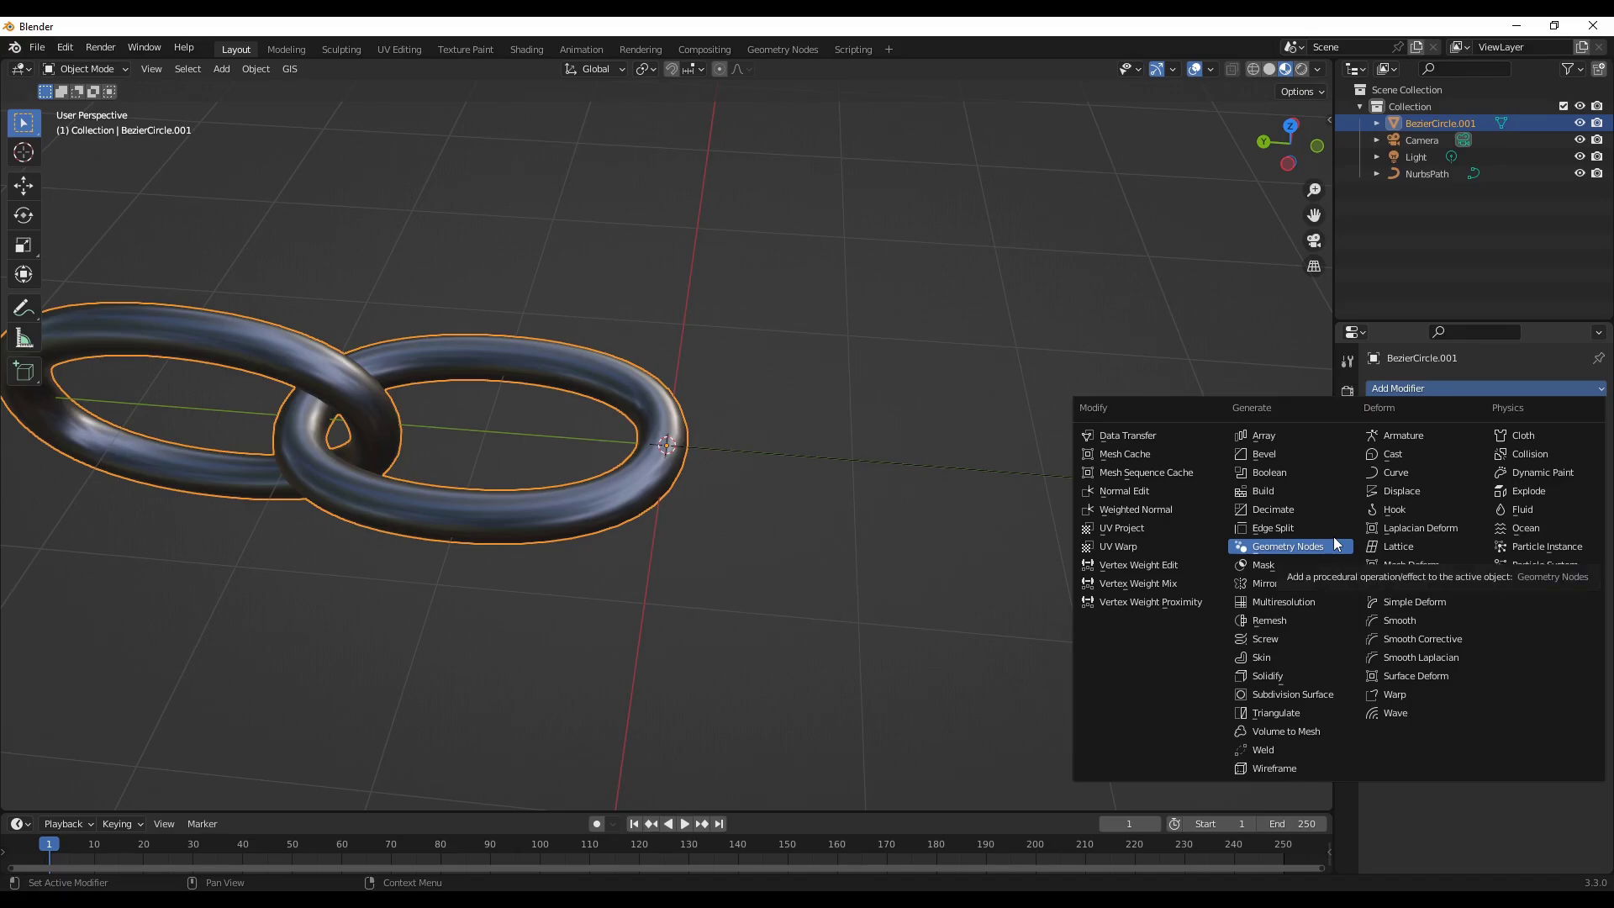
click(1270, 438)
middle_drag(1031, 645, 845, 618)
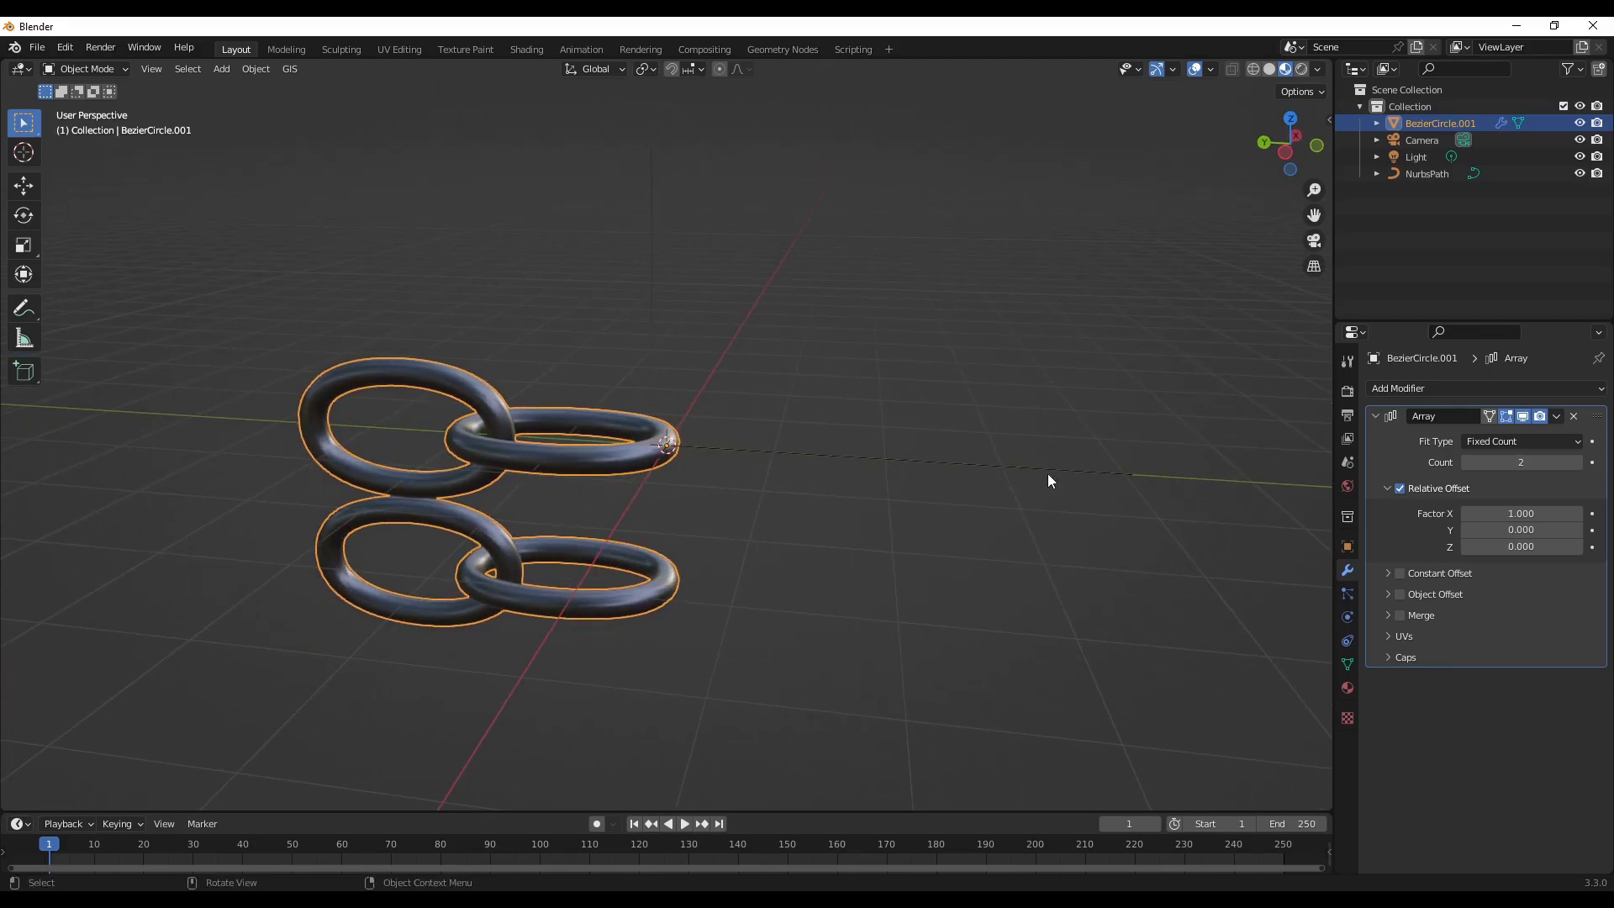
Step: Set the Array to Fit Curve using NurbsPath, with relative offset X 0 and Y 1
click(1512, 439)
click(1497, 494)
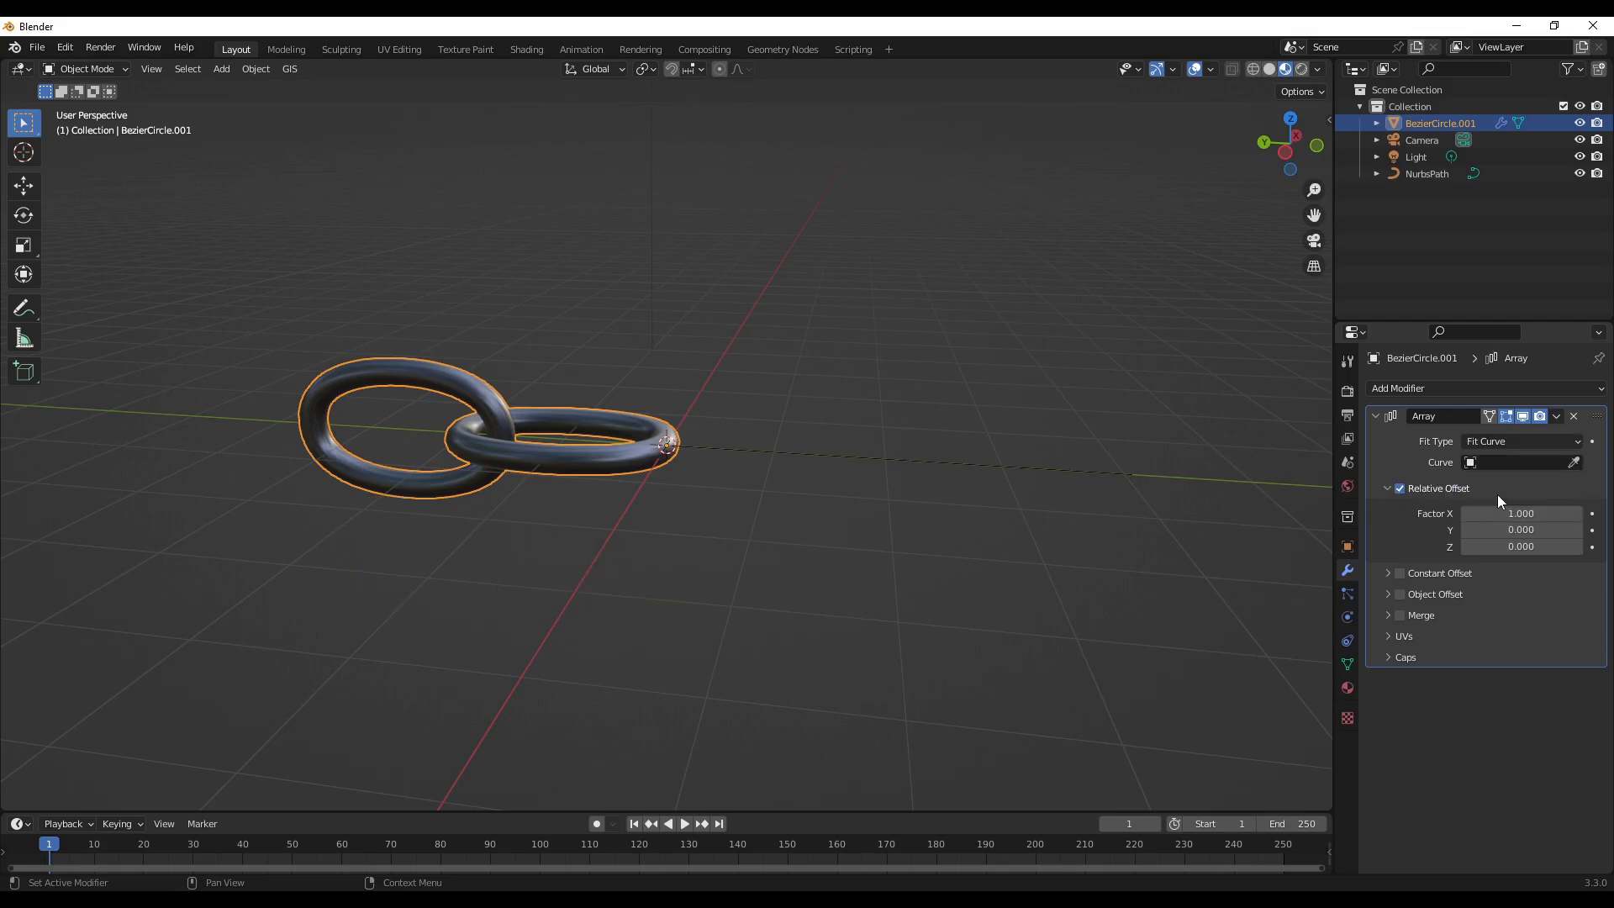
click(1513, 462)
click(1486, 484)
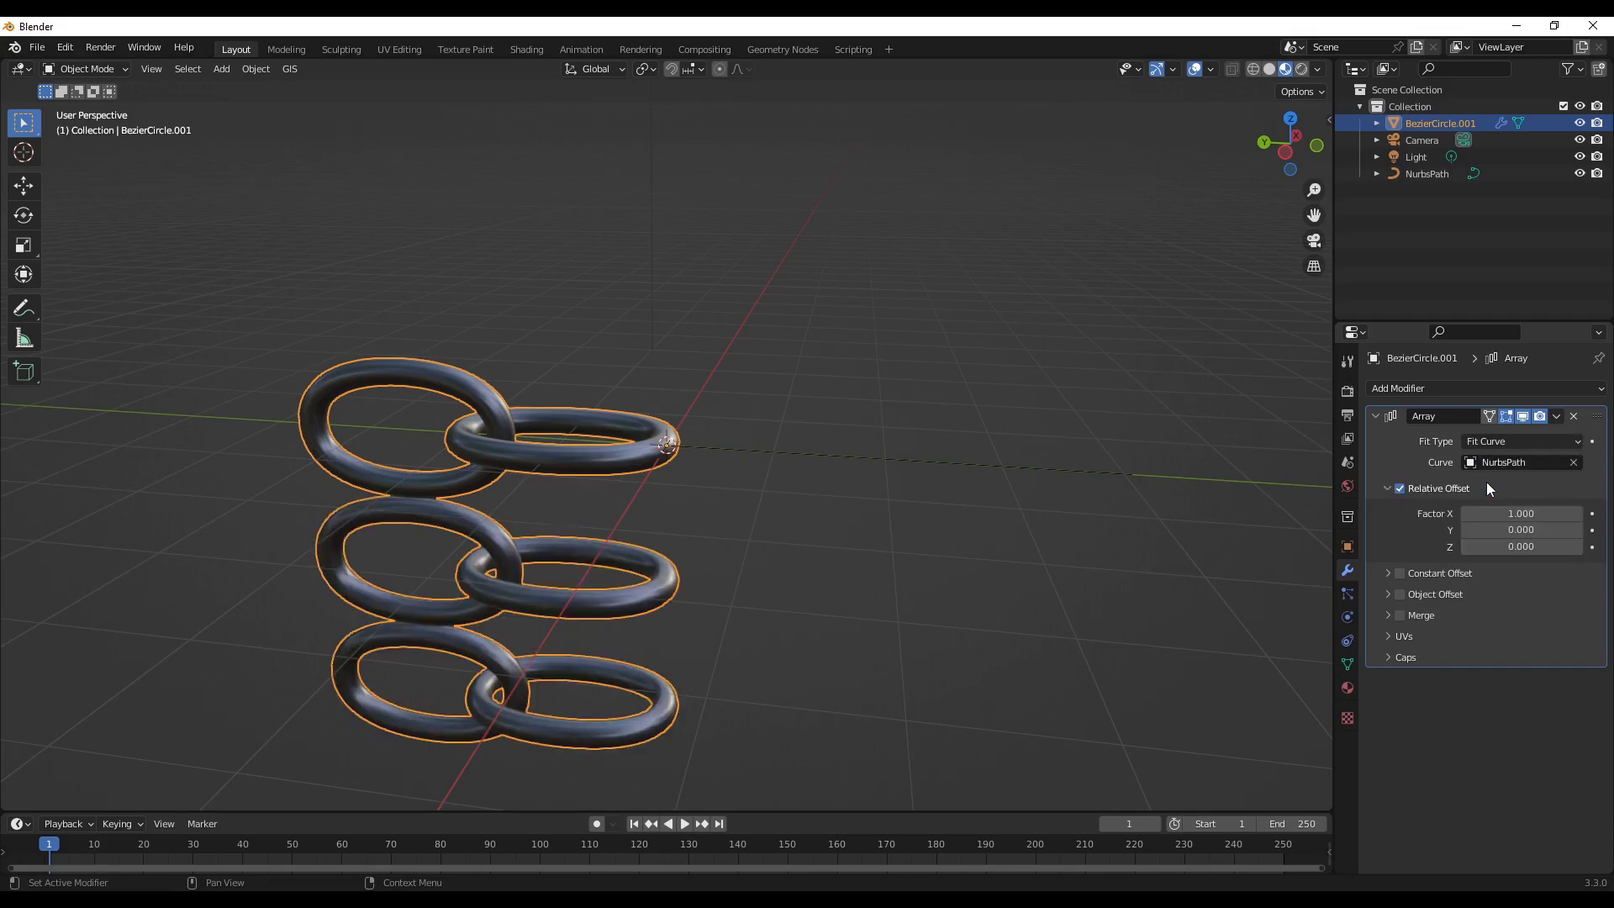
click(1509, 527)
text(1)
key(Return)
click(1514, 515)
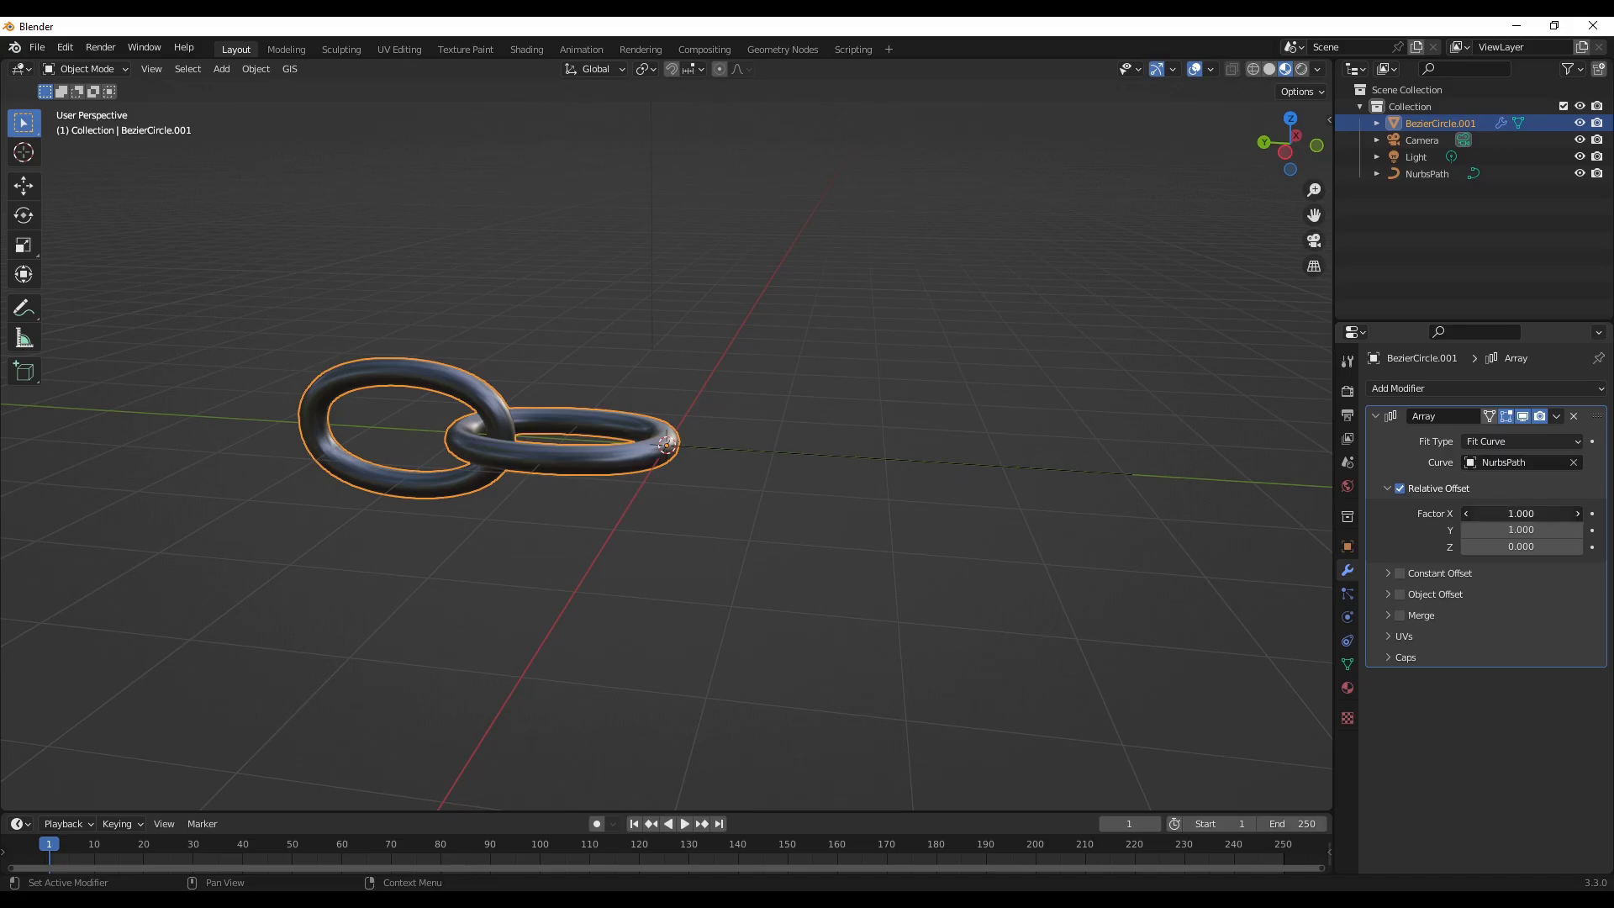
text(0)
key(Return)
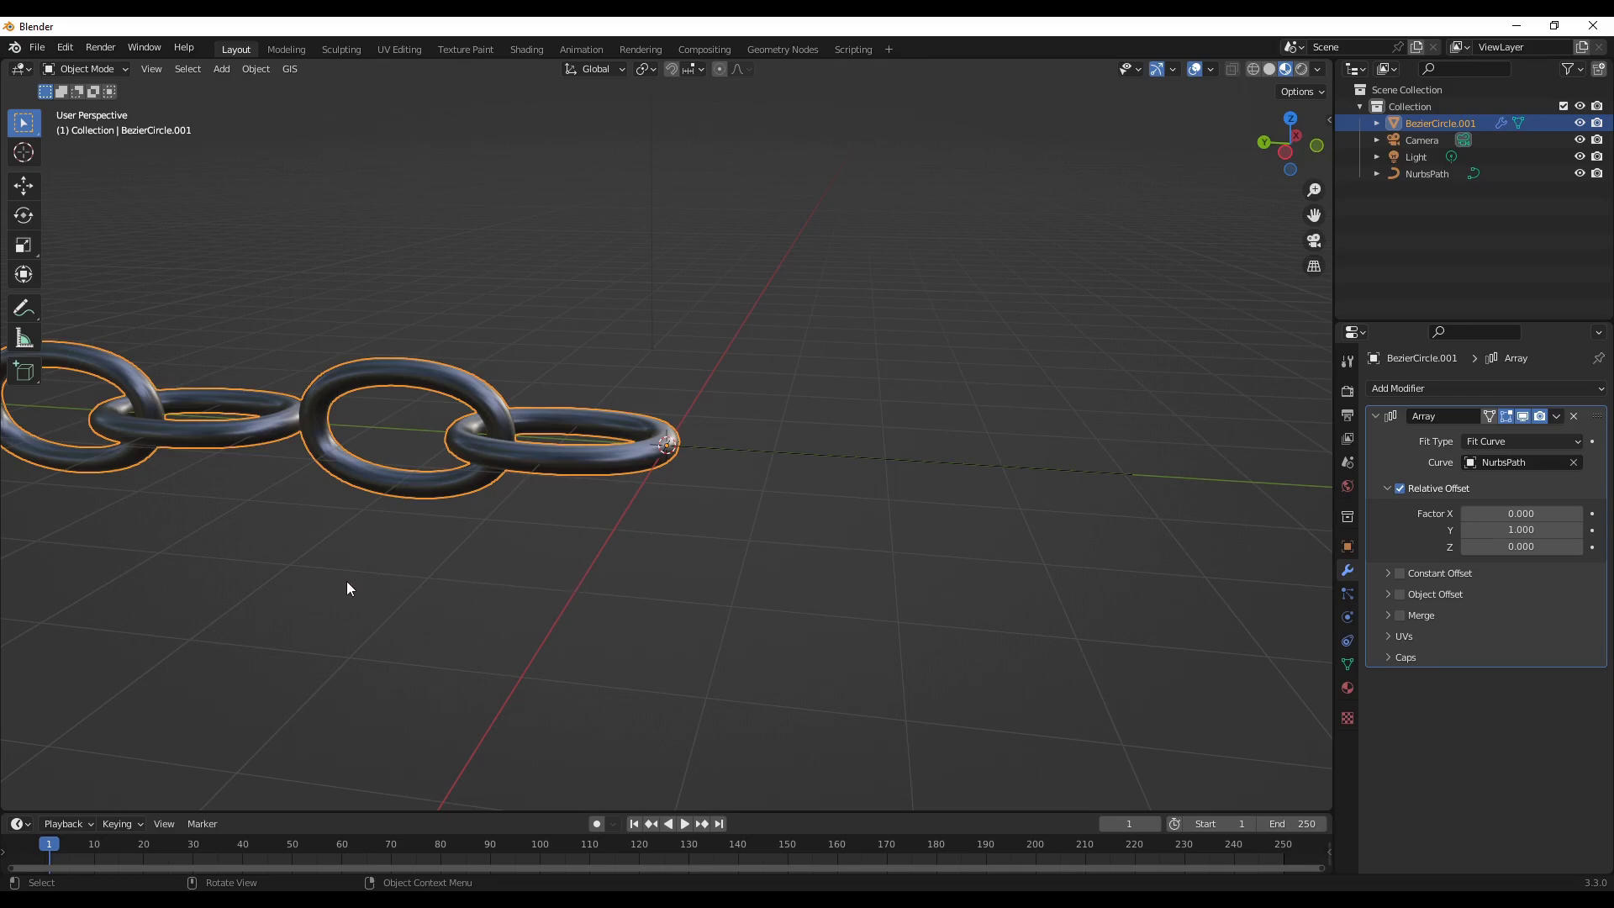
Step: Lower the Array's Y relative offset from 1.000 to 0.800 so the links interlock, then deselect
mouse_move(350, 586)
middle_down()
mouse_move(389, 589)
mouse_move(351, 597)
mouse_move(371, 592)
mouse_move(367, 607)
mouse_move(358, 571)
middle_up()
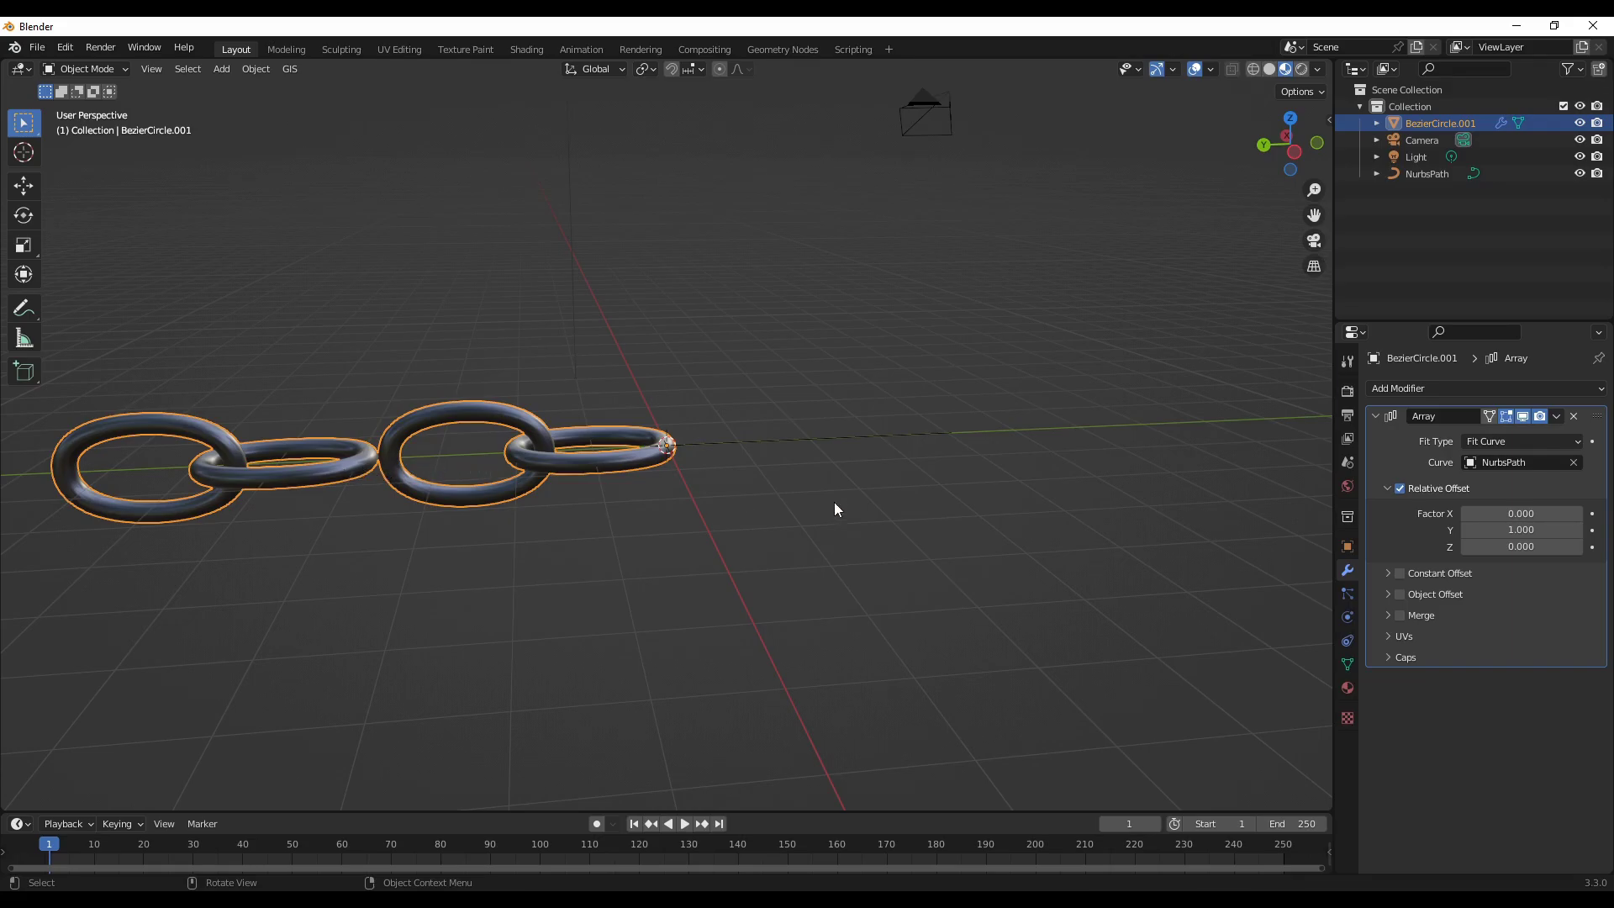
click(1466, 532)
click(1465, 531)
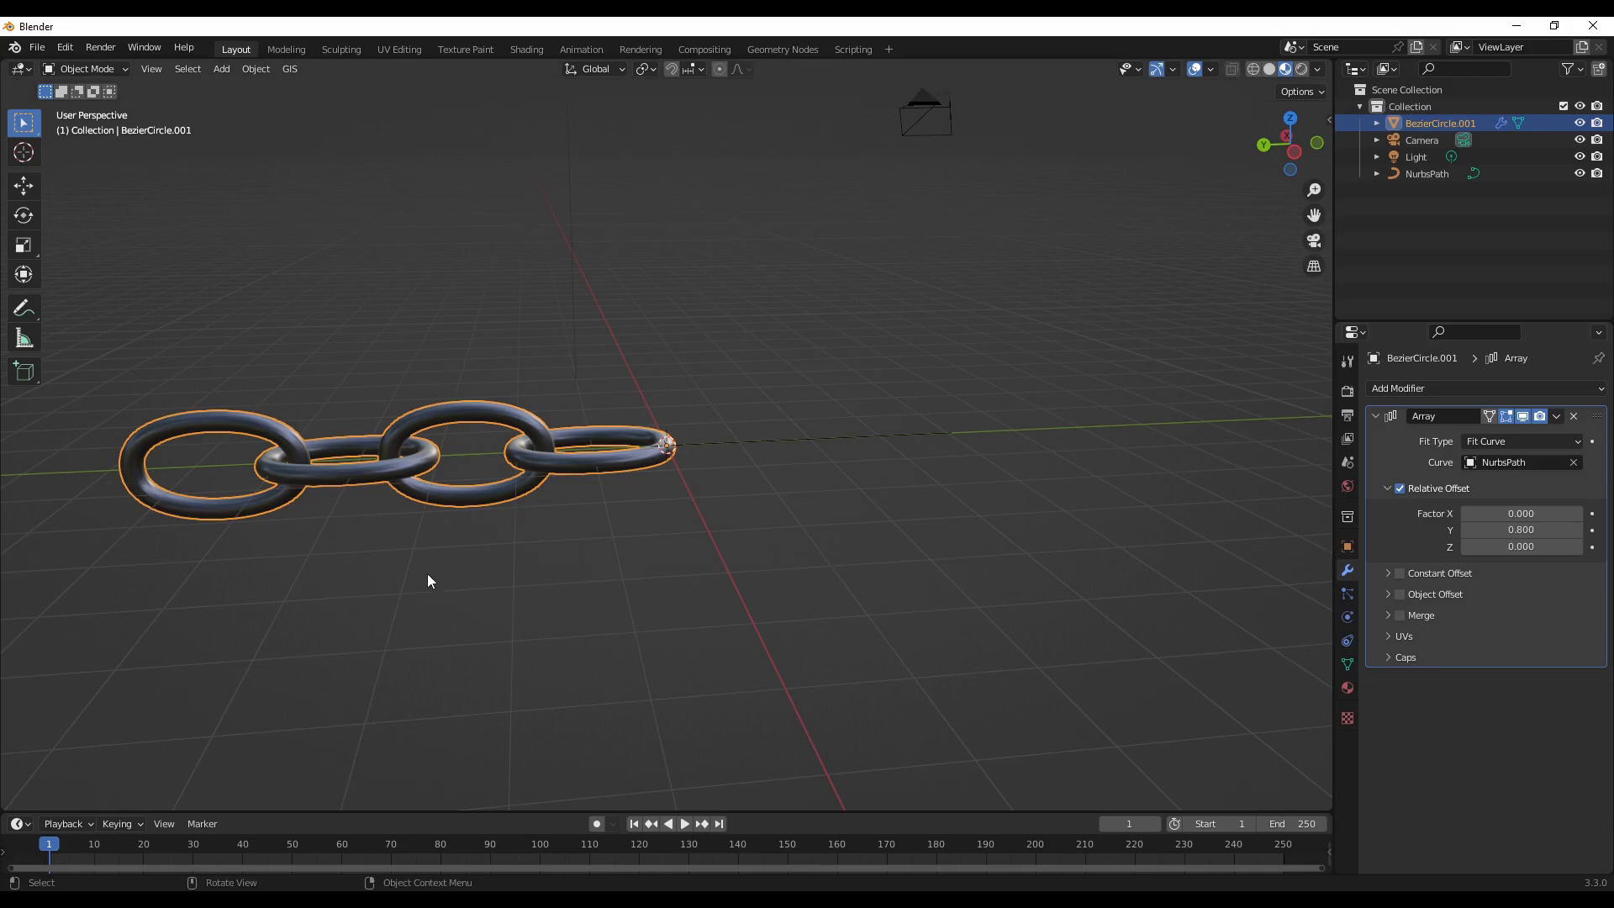
mouse_move(427, 573)
middle_down()
mouse_move(434, 612)
mouse_move(469, 594)
mouse_move(467, 628)
mouse_move(418, 597)
middle_up()
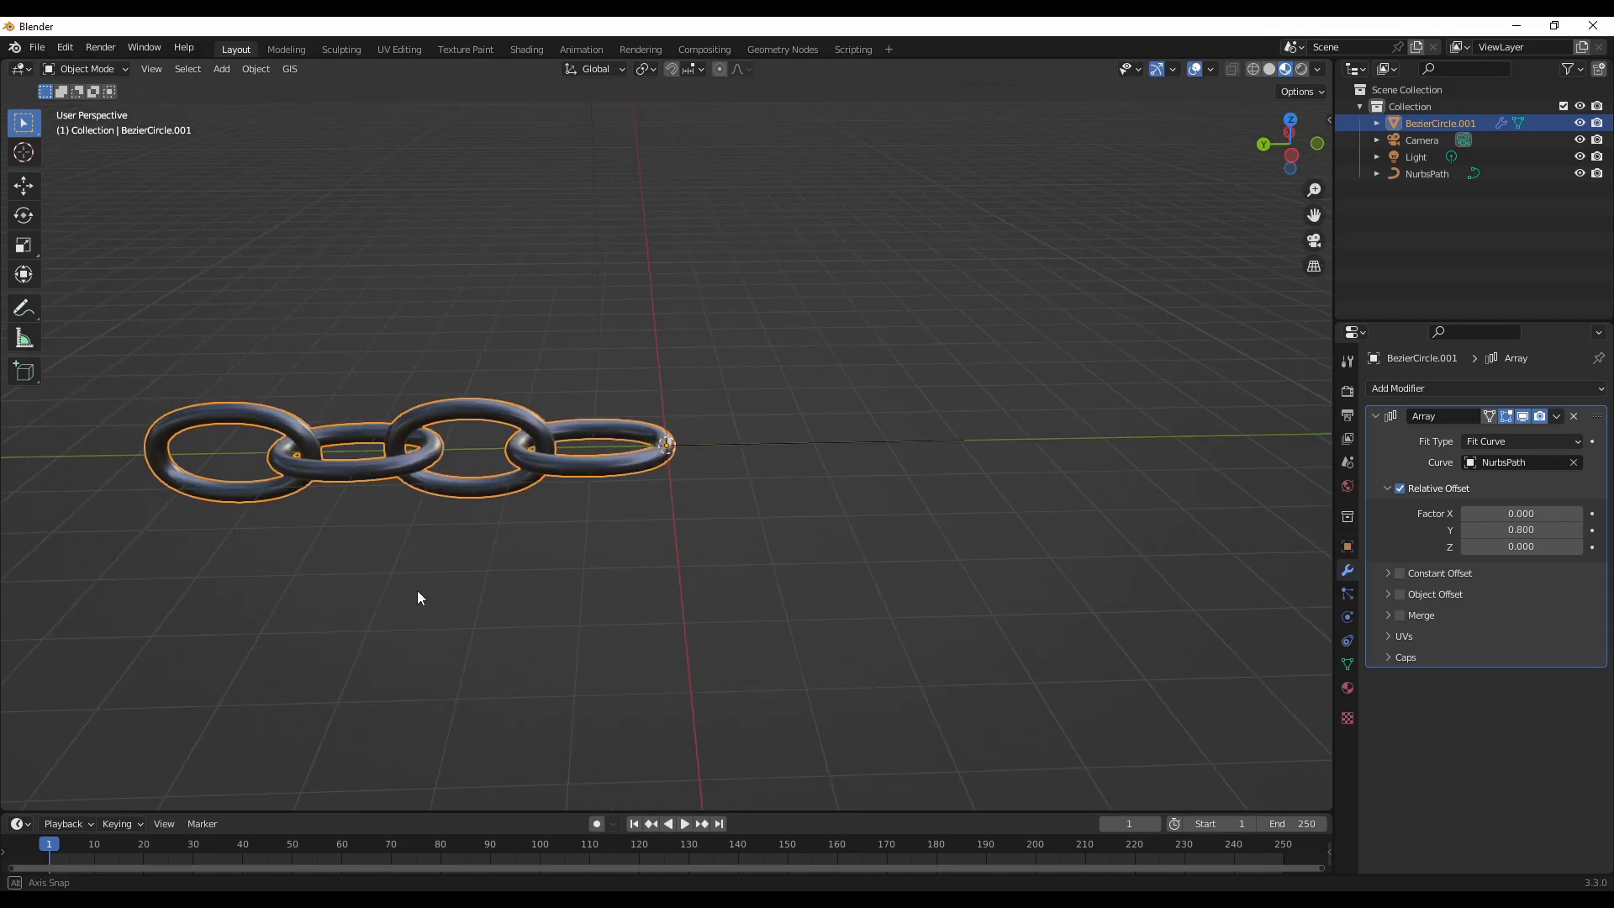
click(469, 577)
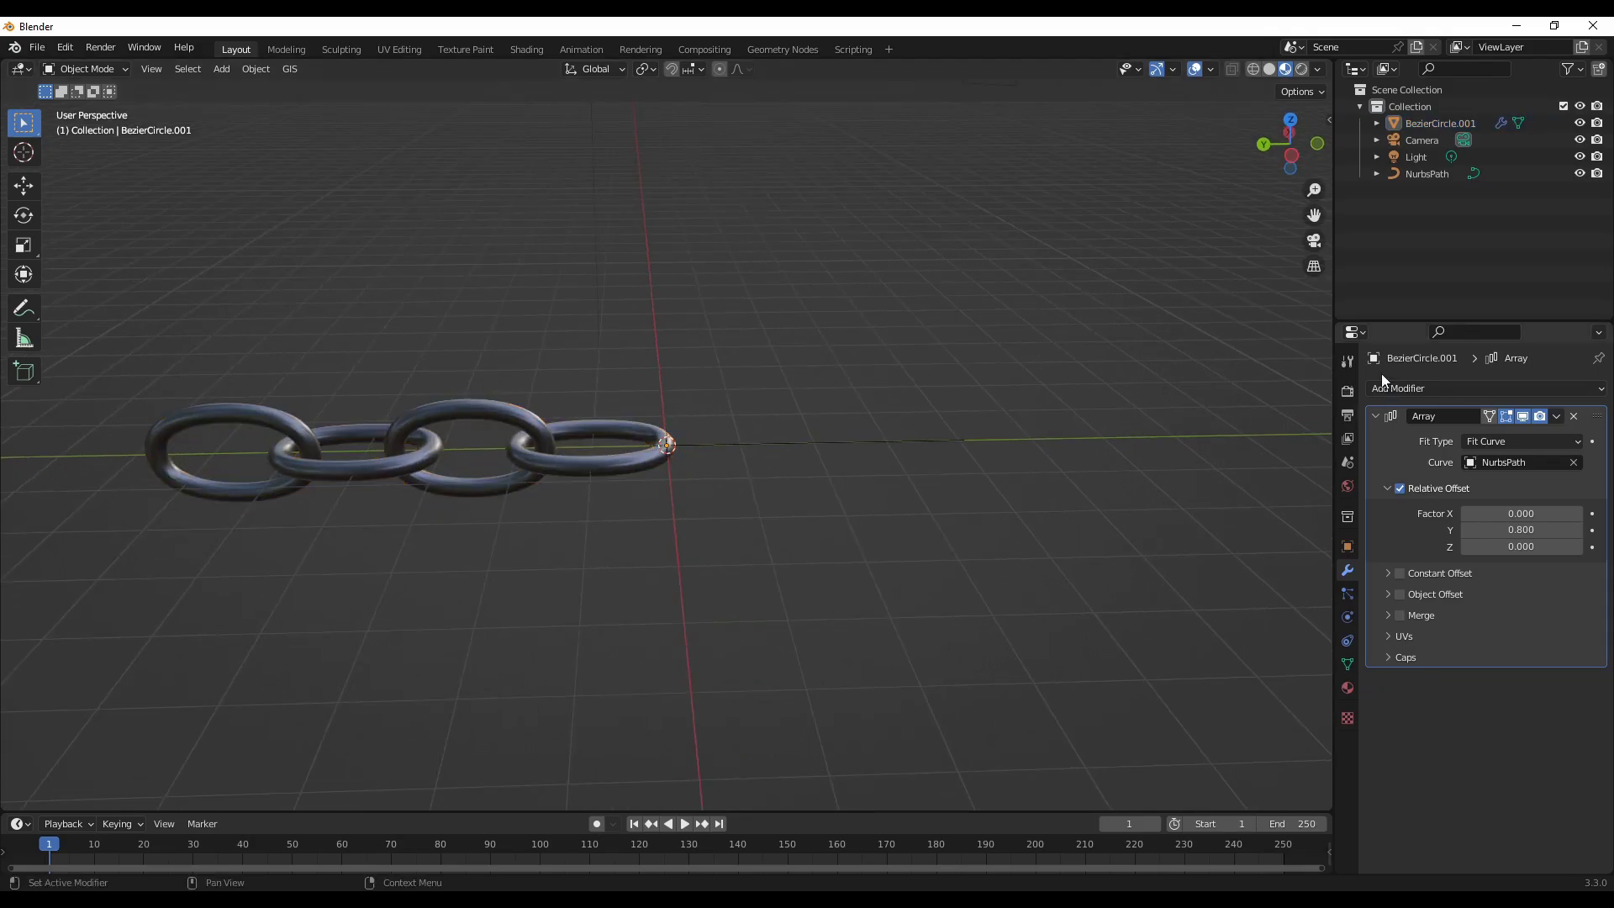
Step: Add a Curve modifier to the chain links with NurbsPath as the curve object
click(1434, 385)
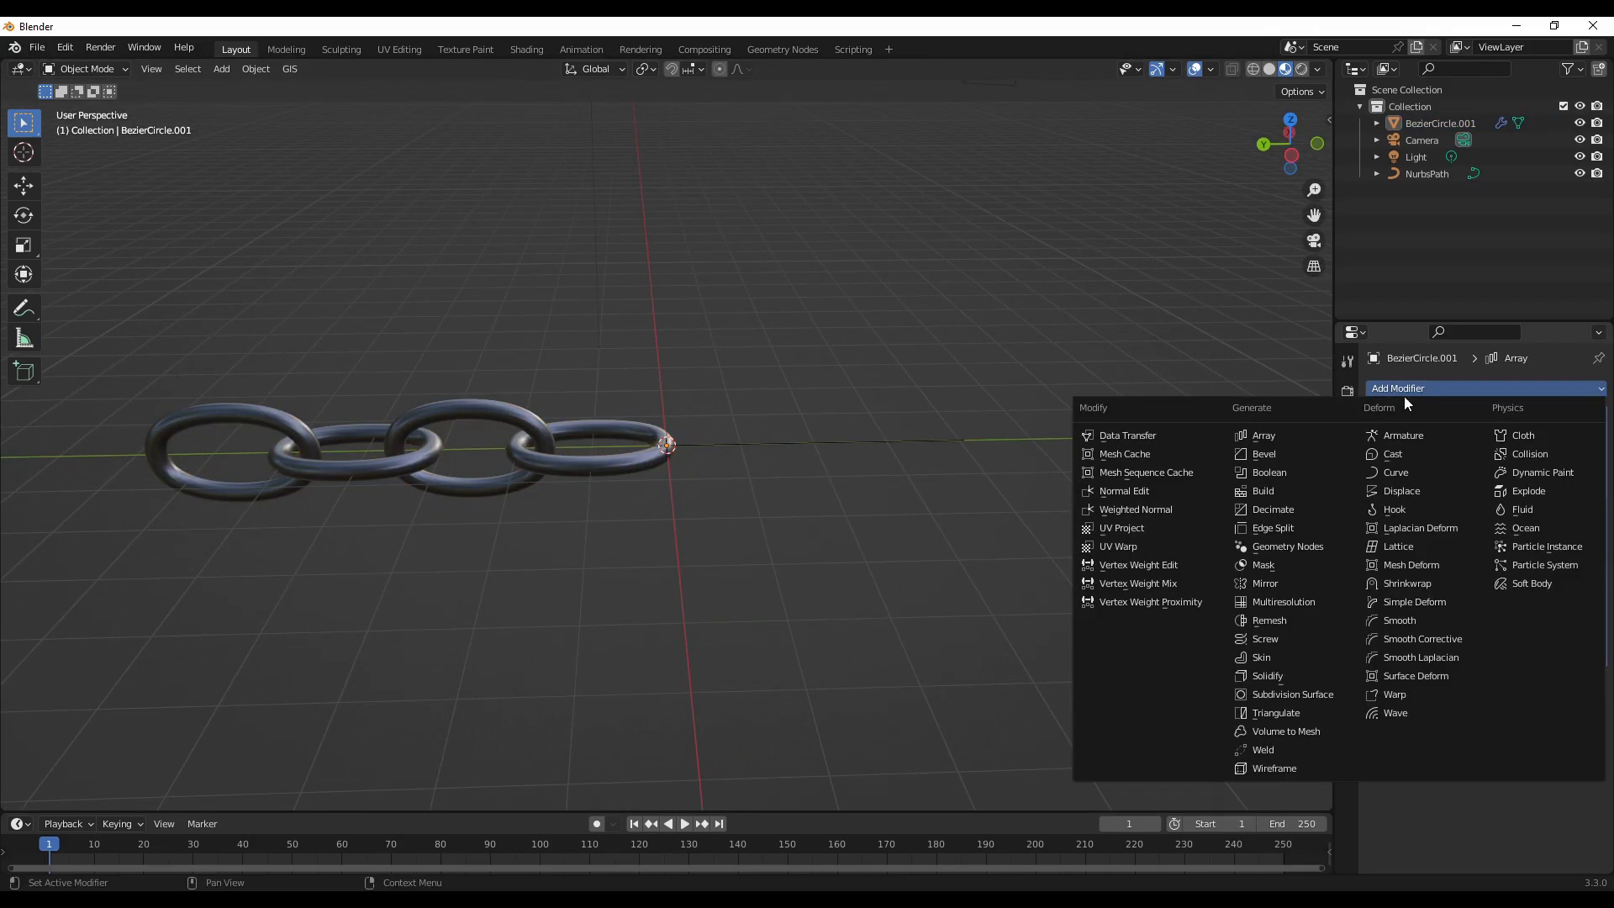
click(1394, 473)
click(1512, 706)
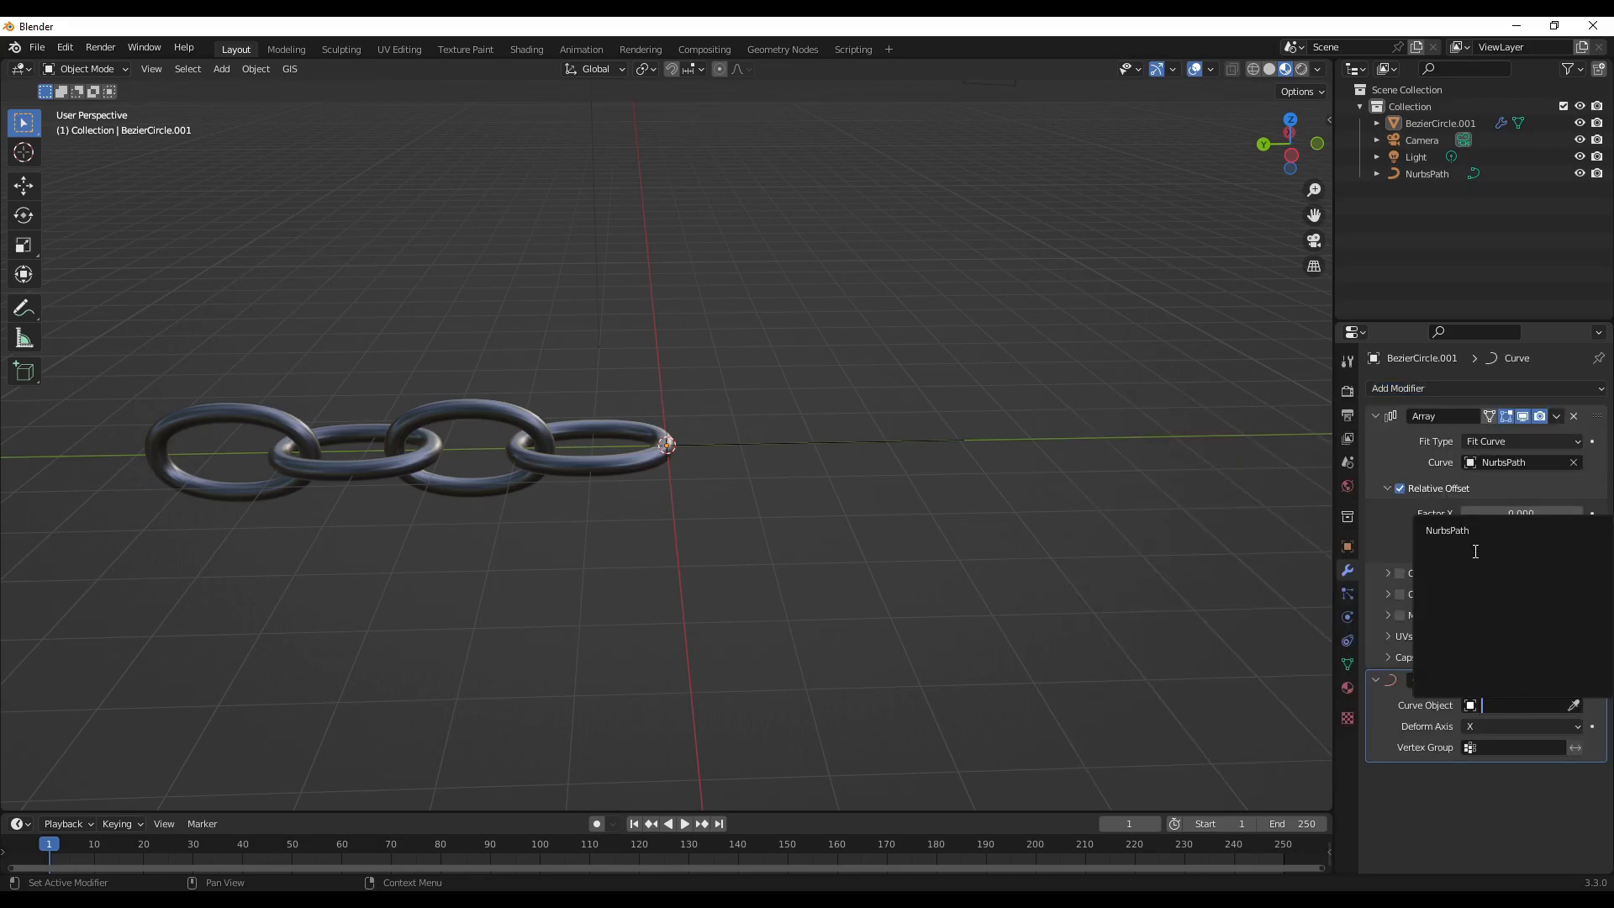
click(1449, 527)
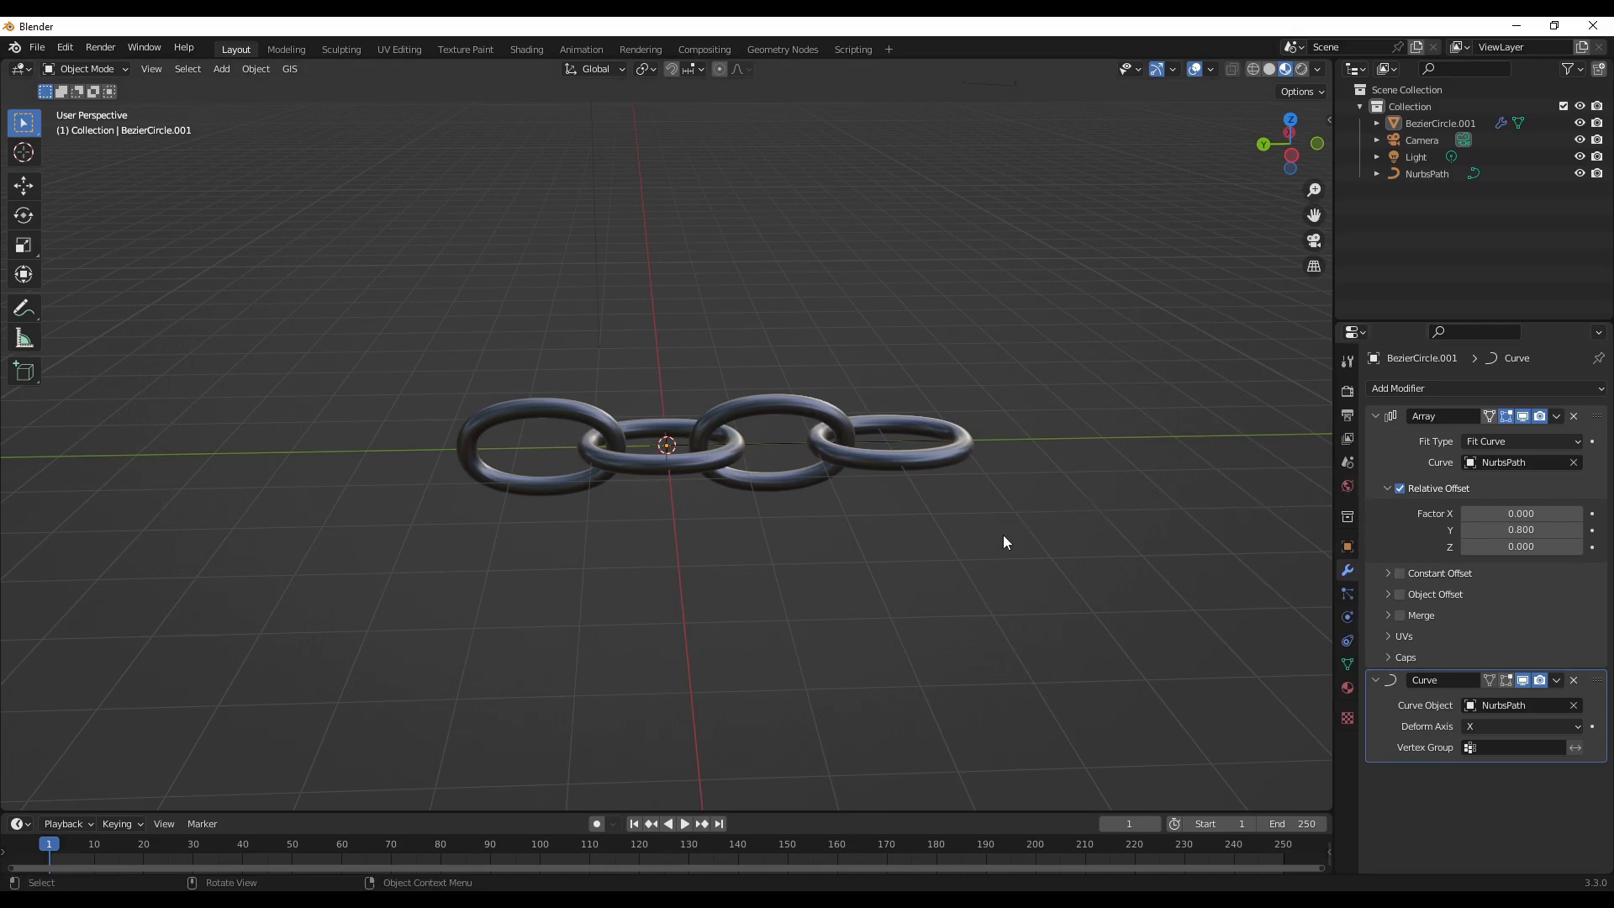
middle_drag(1004, 543, 978, 598)
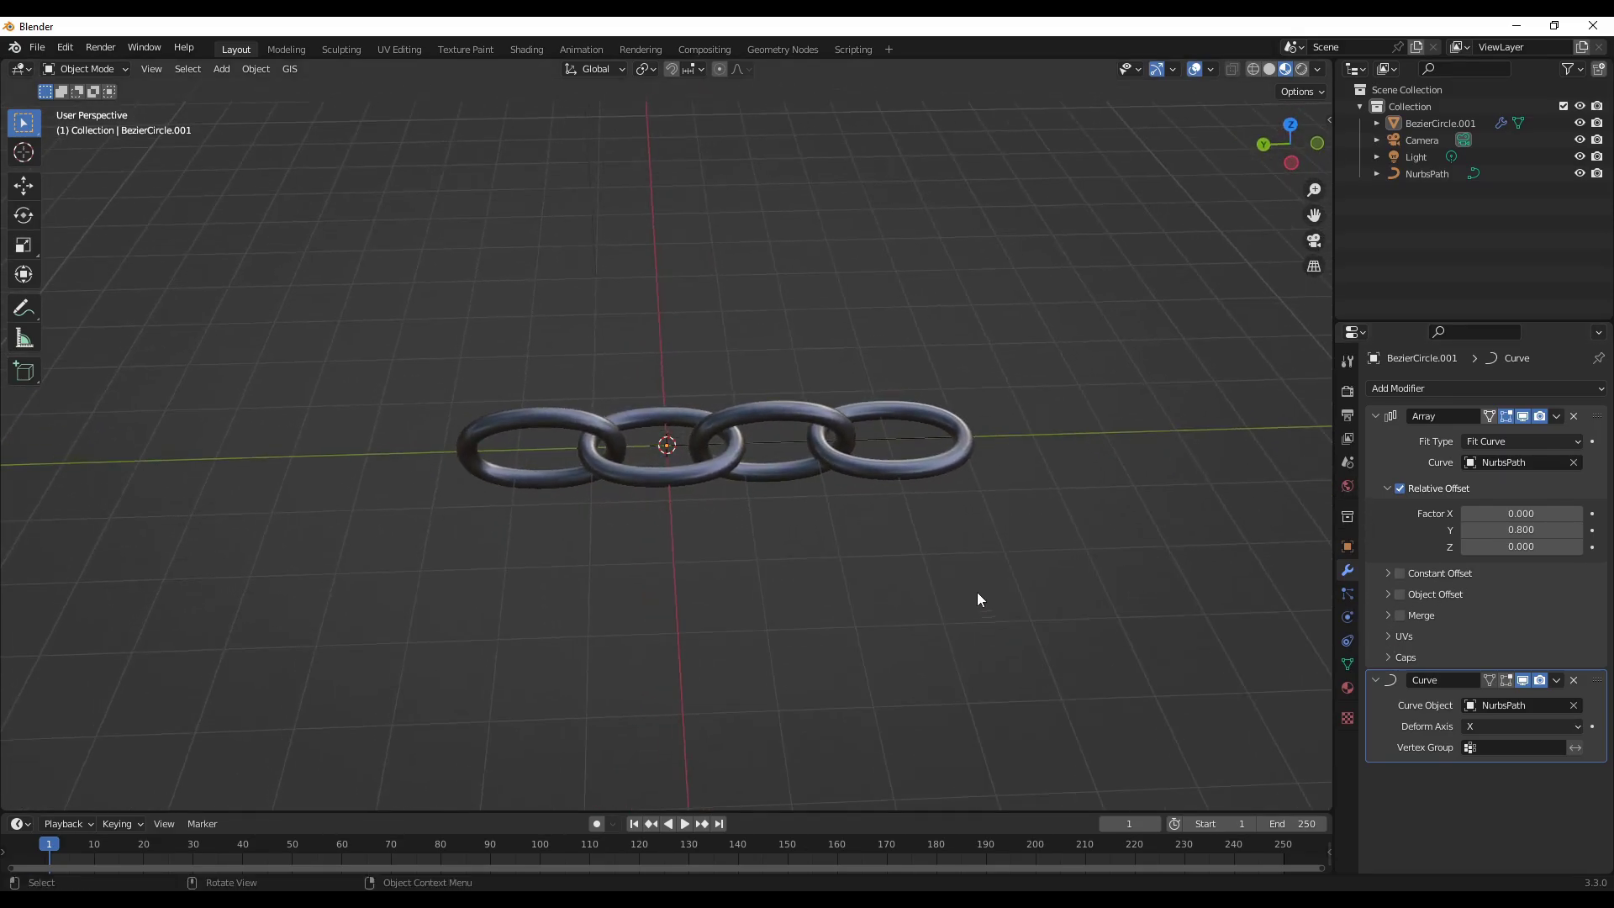
Step: In the NurbsPath's Edit Mode, select the end control point and move it to a new position
click(784, 442)
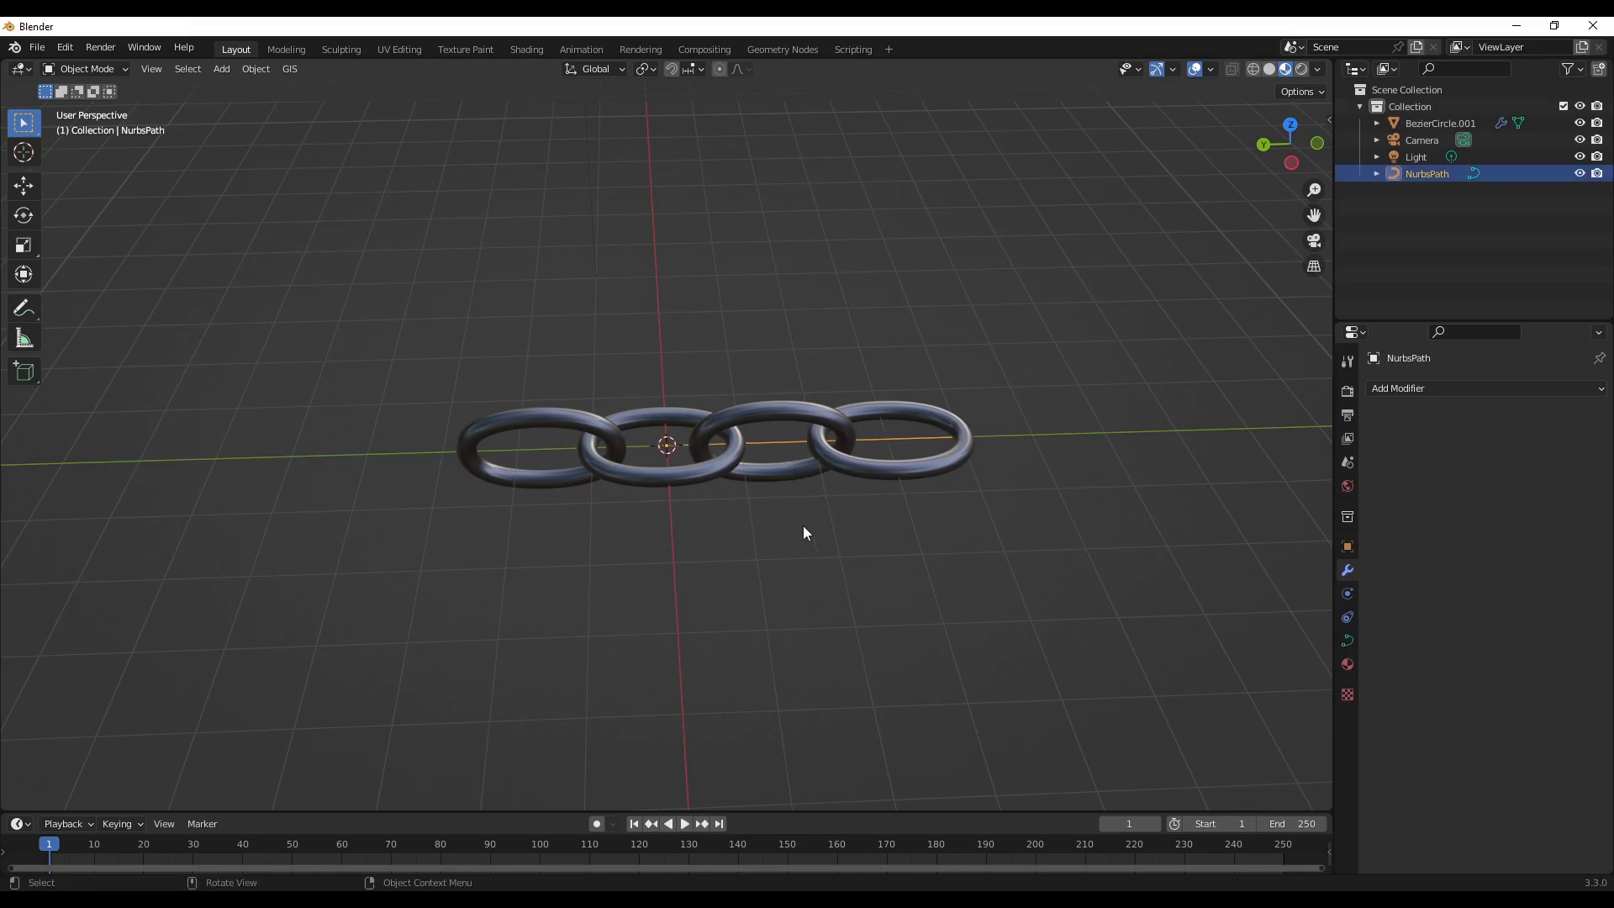
key(Tab)
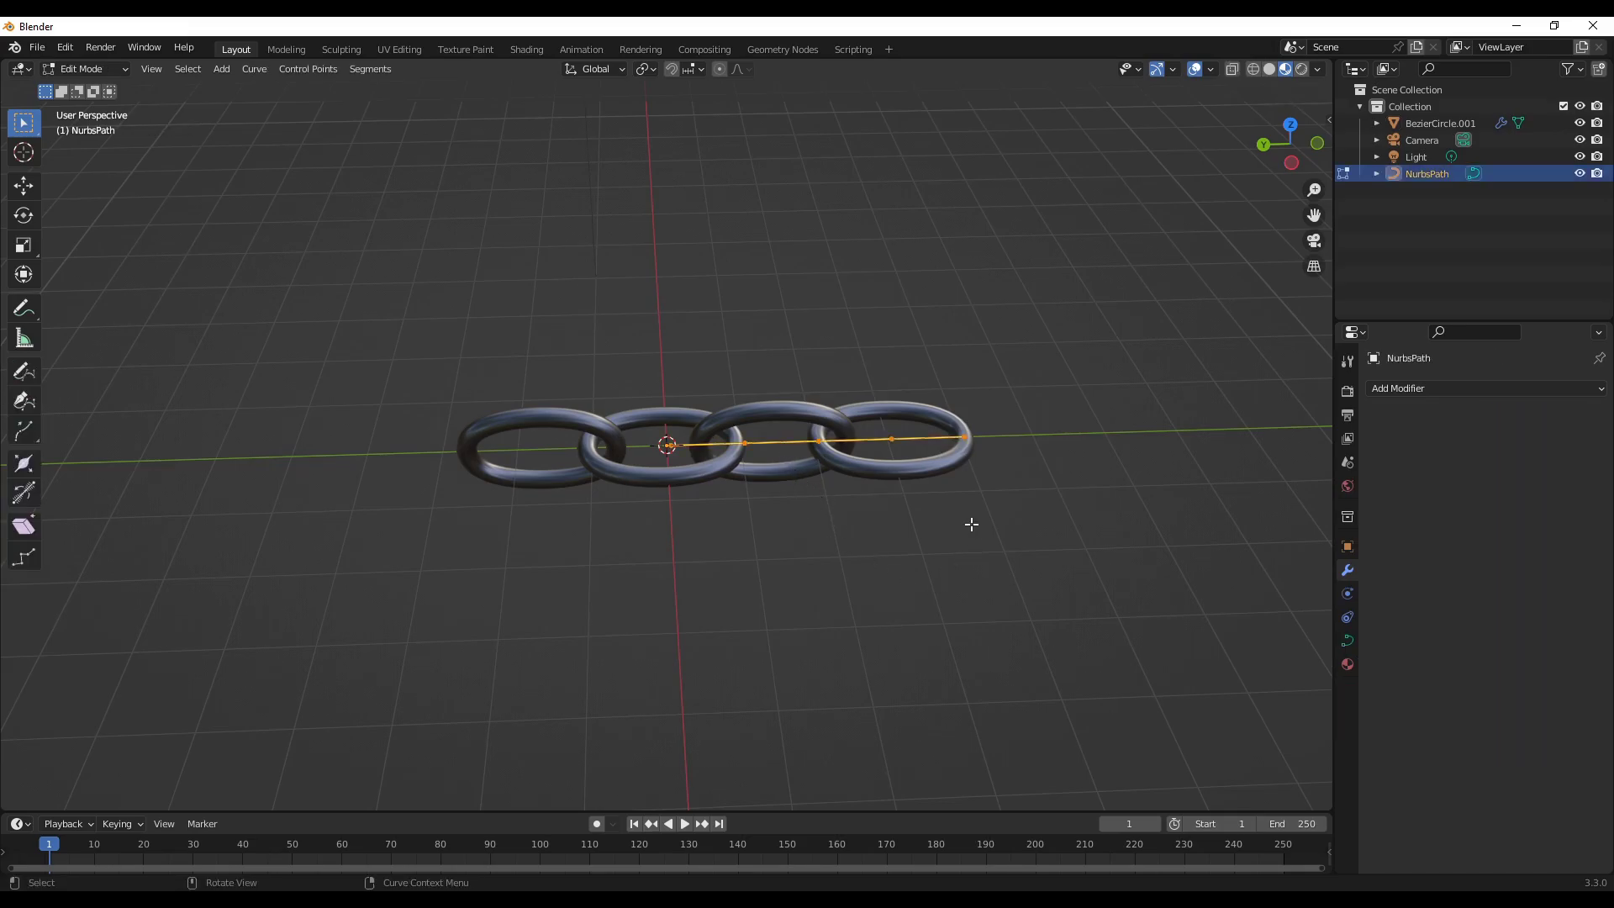
drag(933, 387, 977, 453)
key(g)
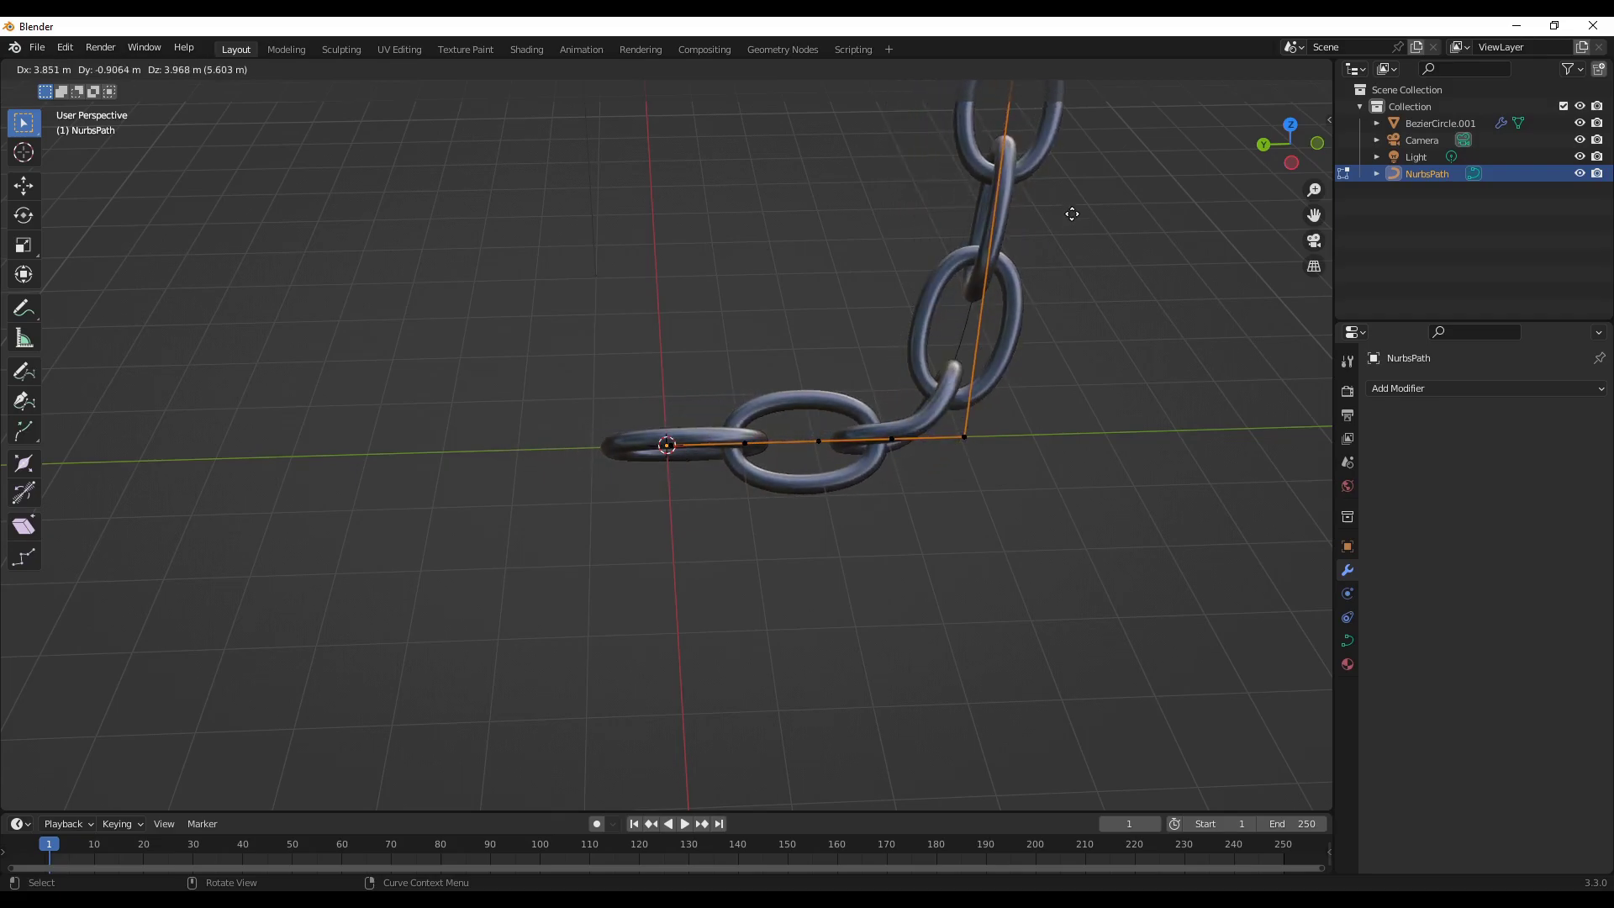
click(1071, 214)
scroll(868, 538, down, 5)
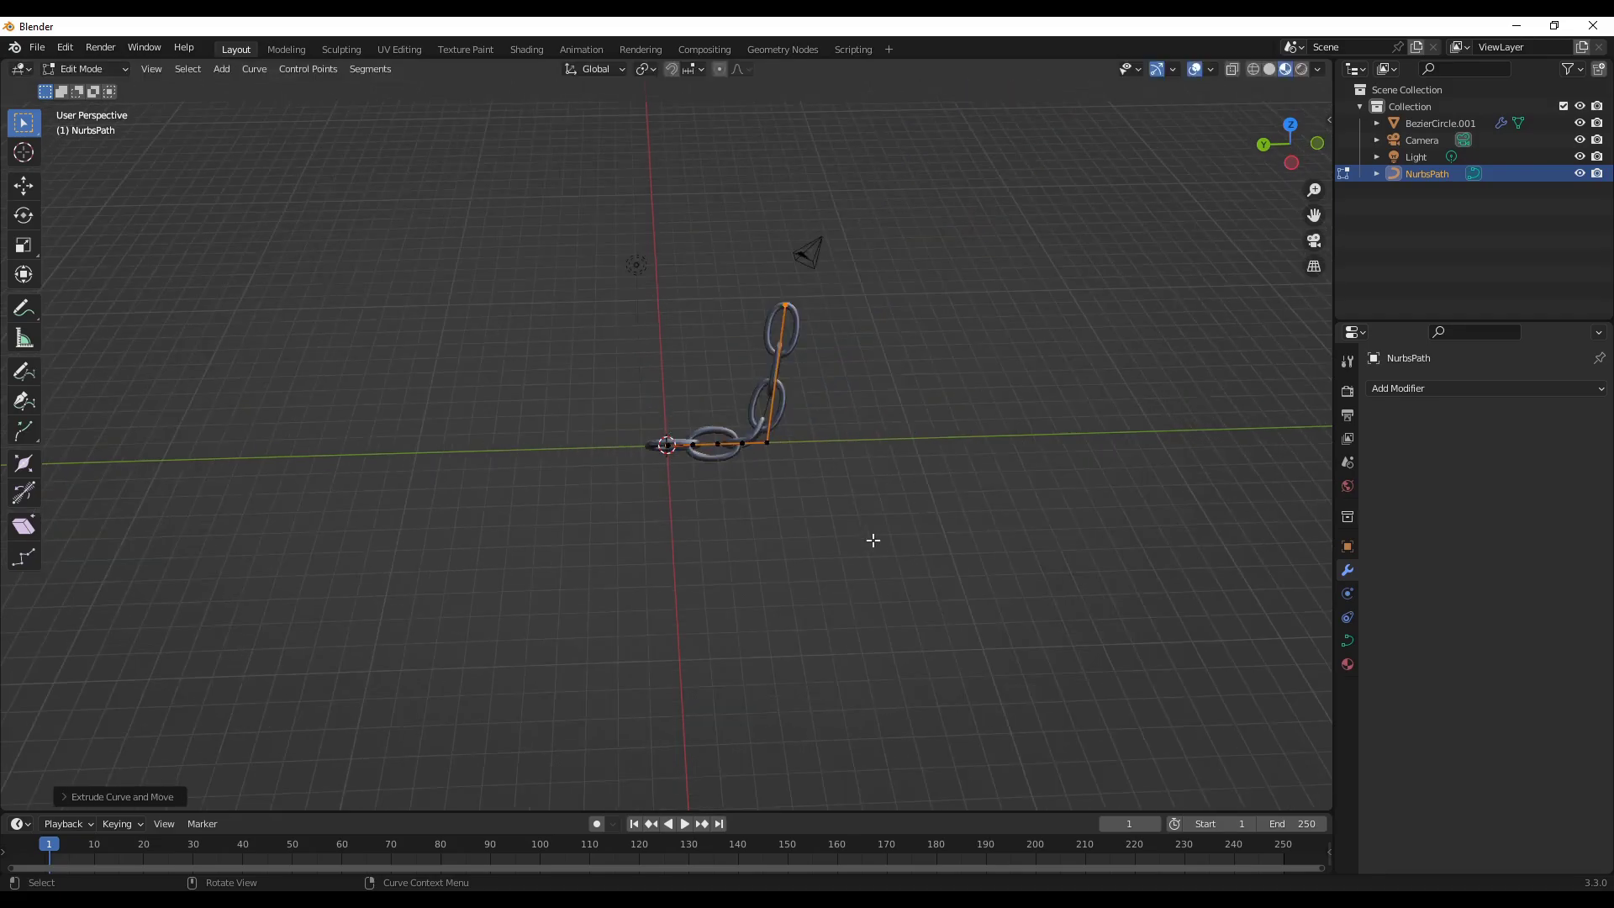
middle_drag(876, 606, 883, 558)
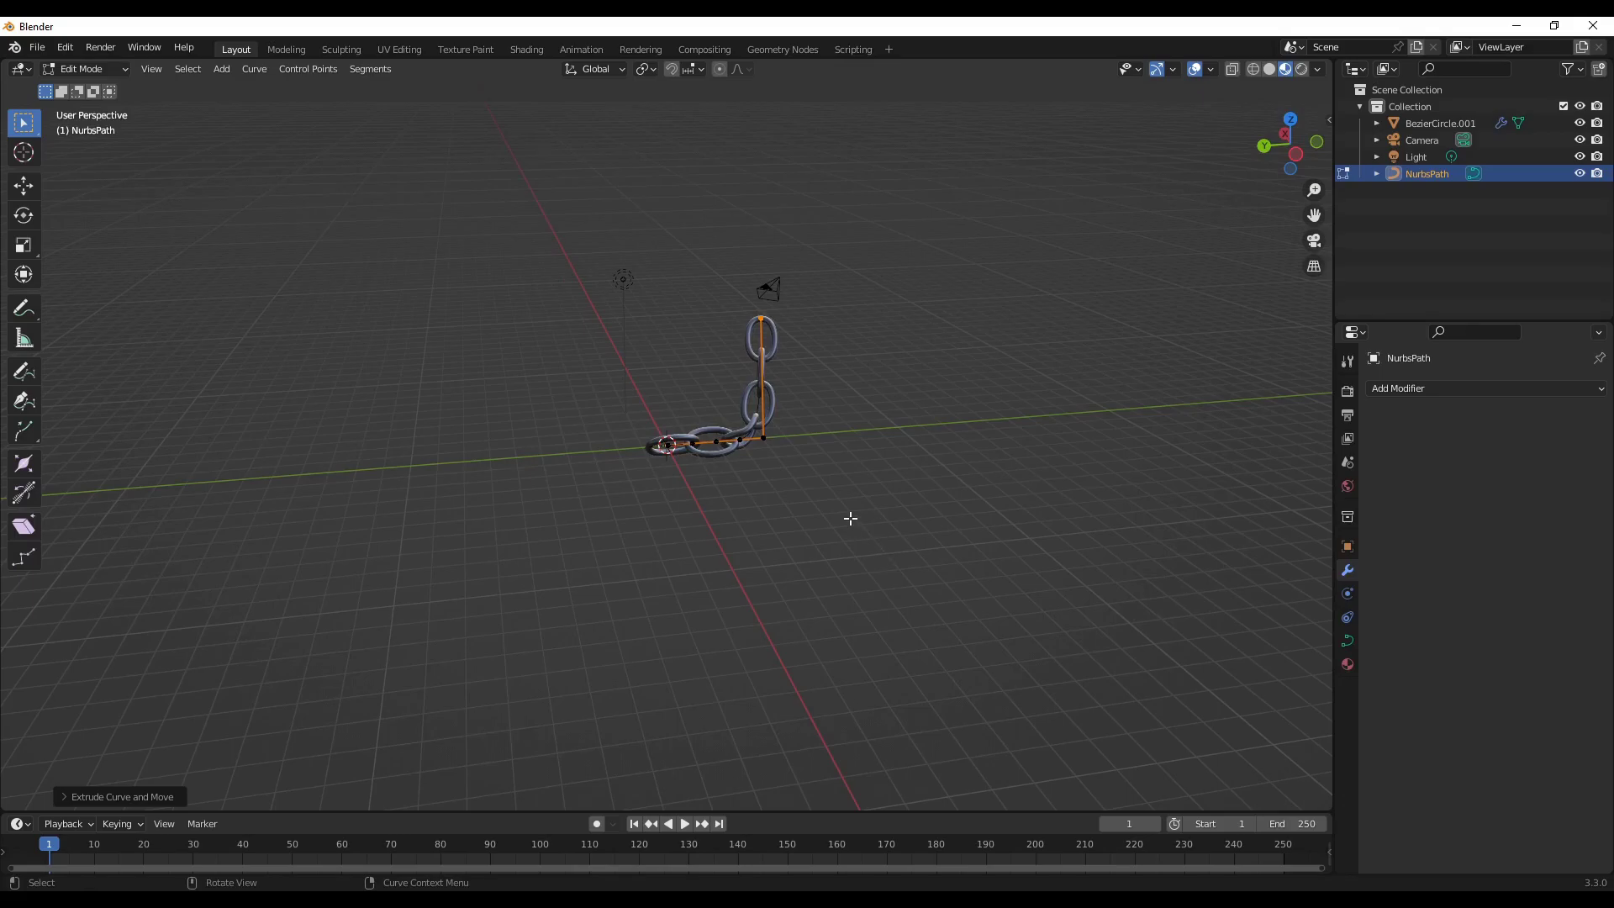
Step: Extrude four new control points from the path's end, winding it left, down and right
key(e)
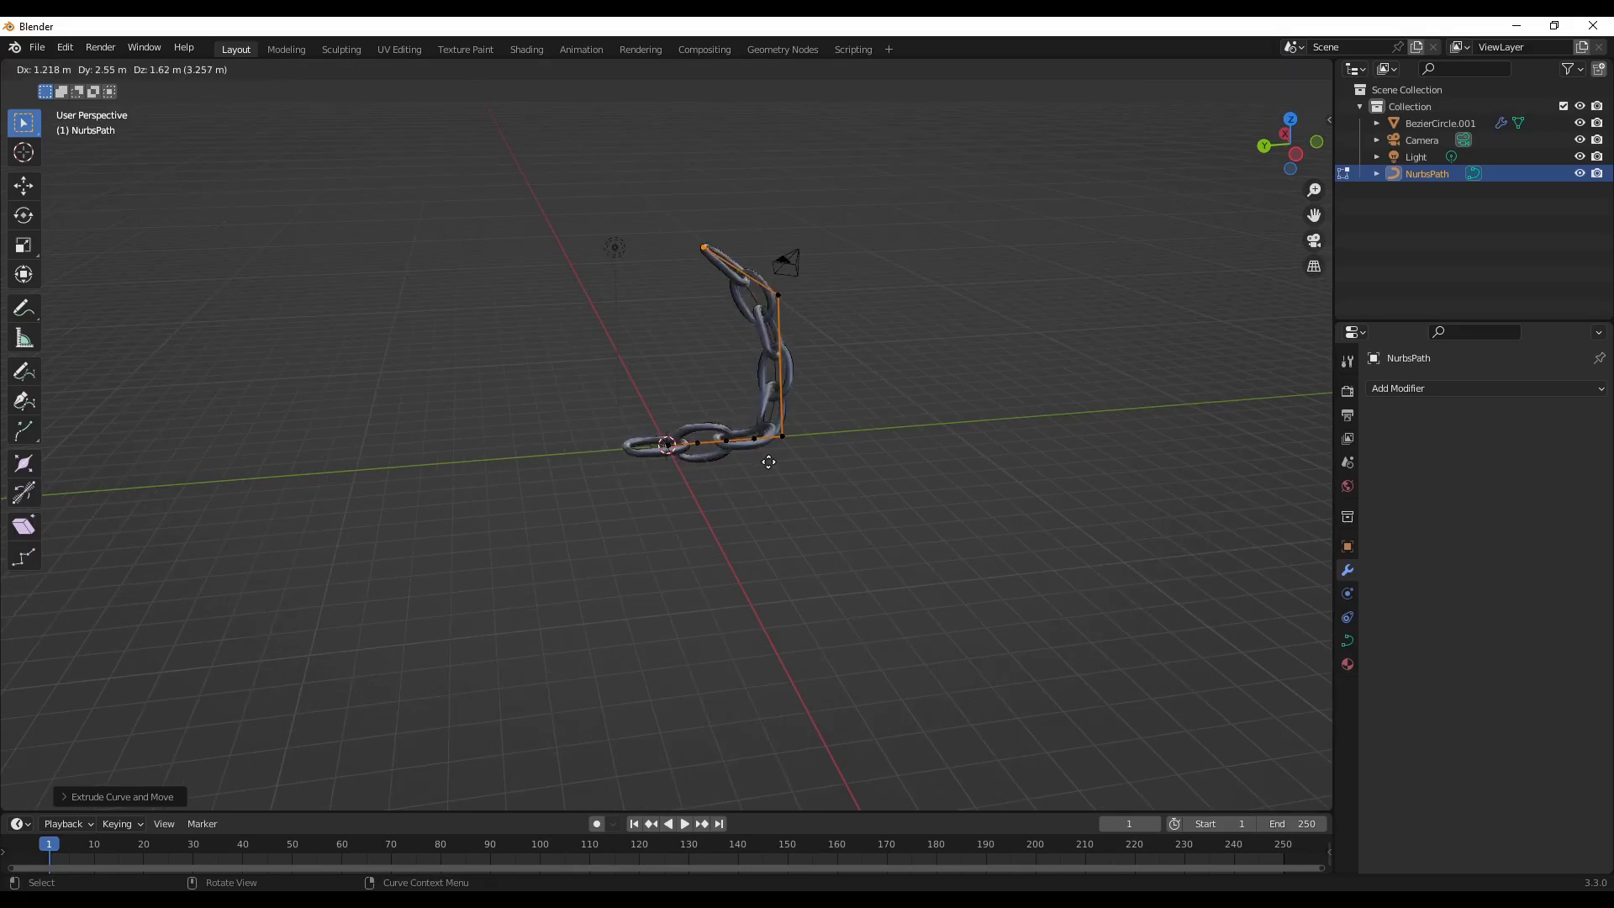
click(584, 426)
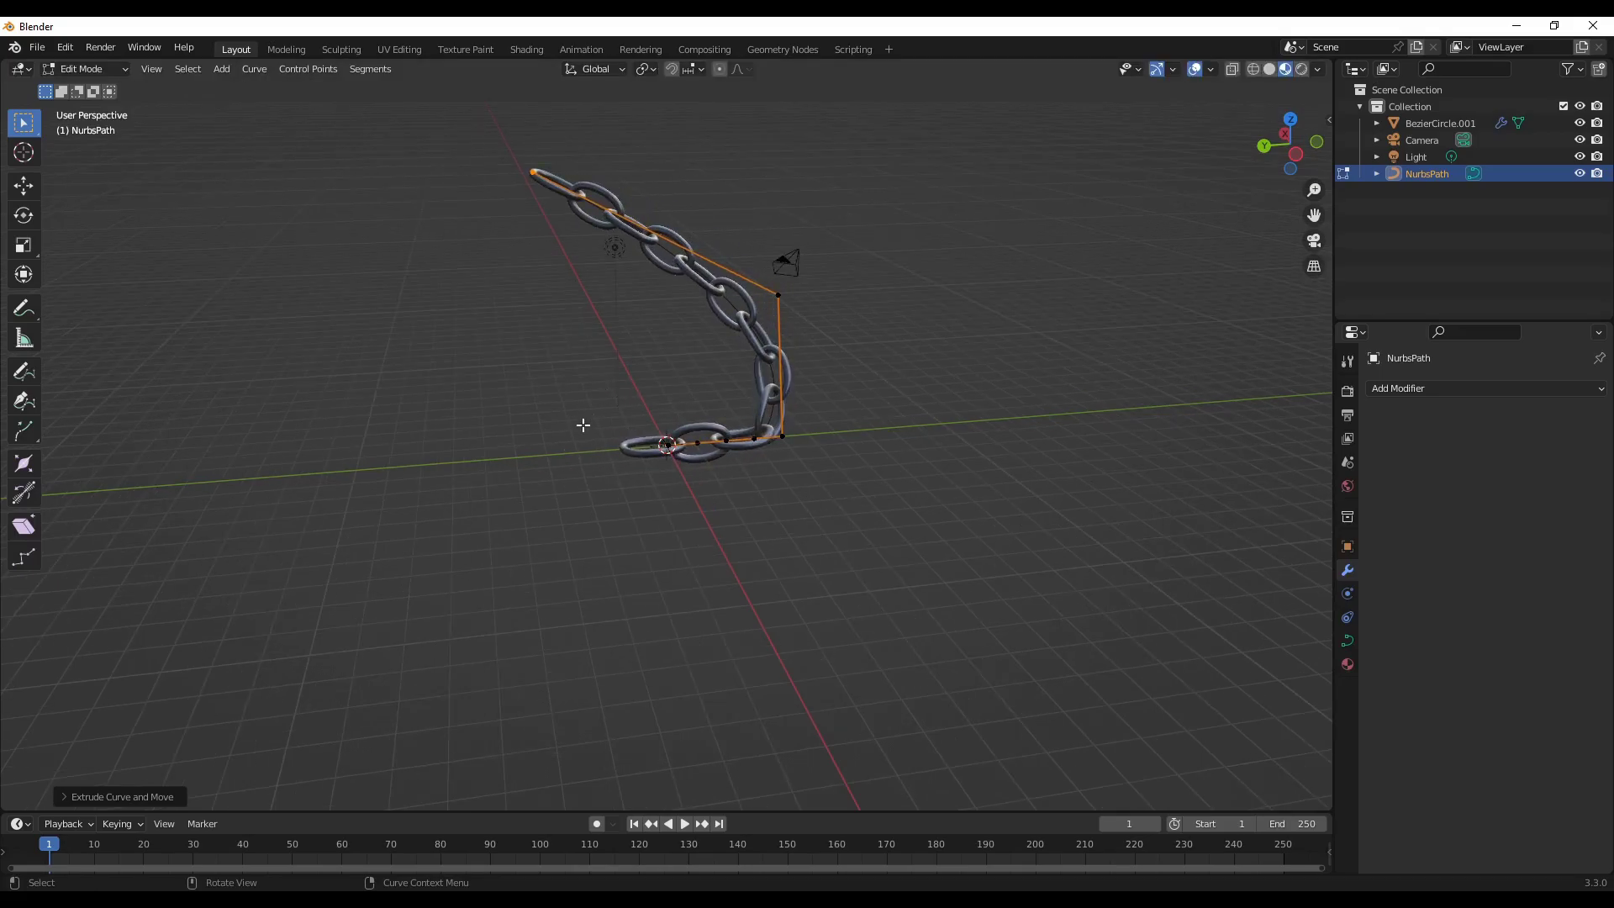
key(e)
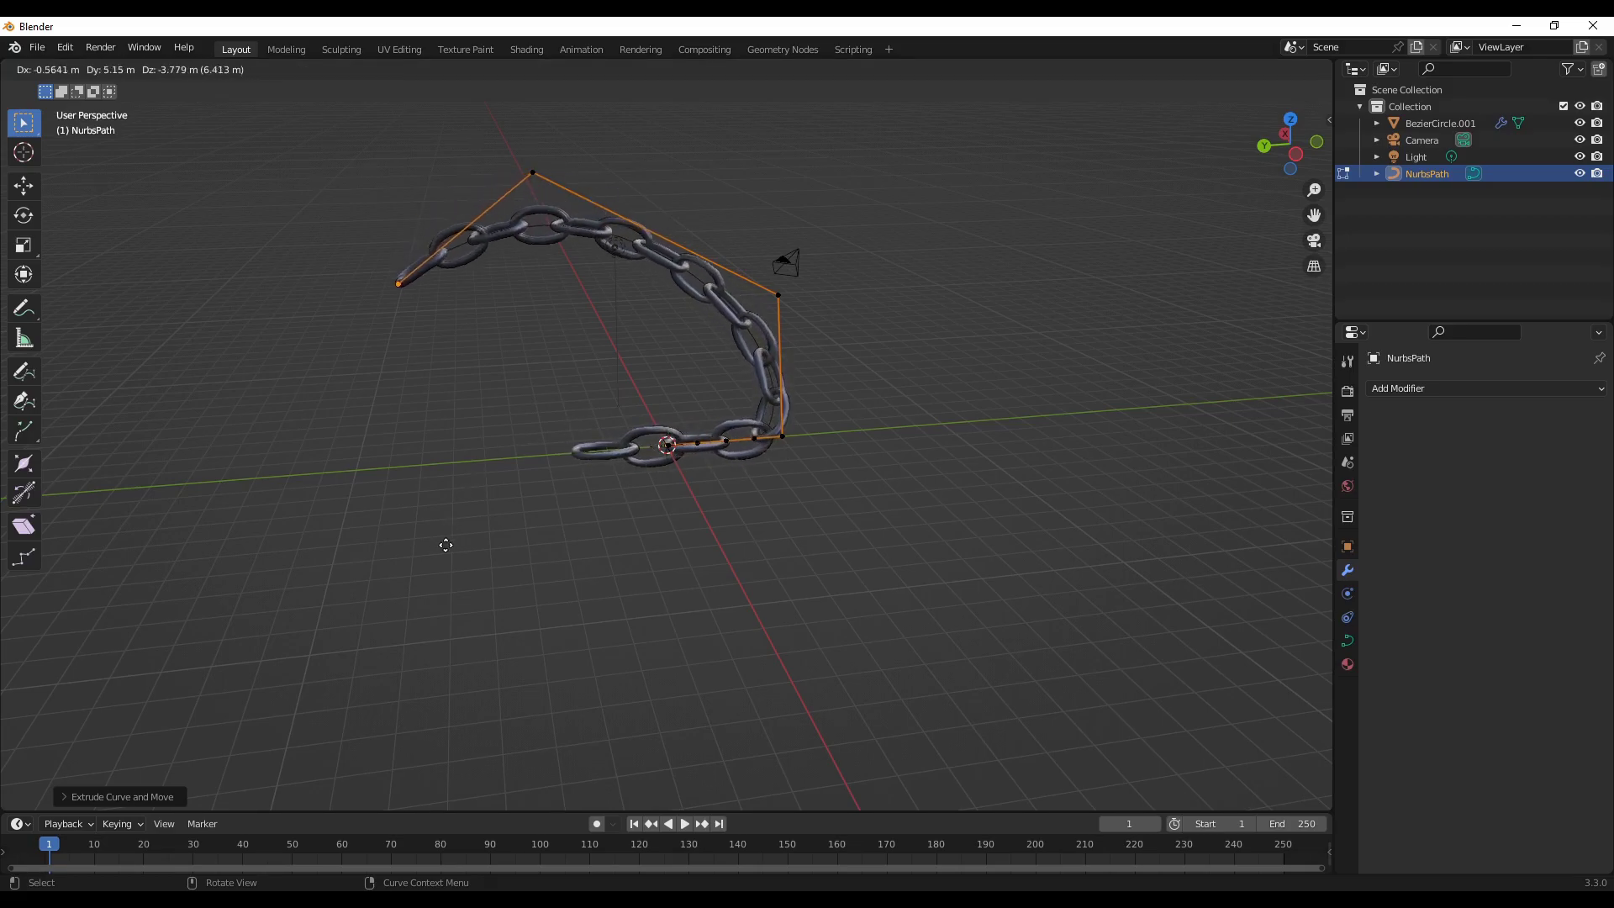
click(435, 629)
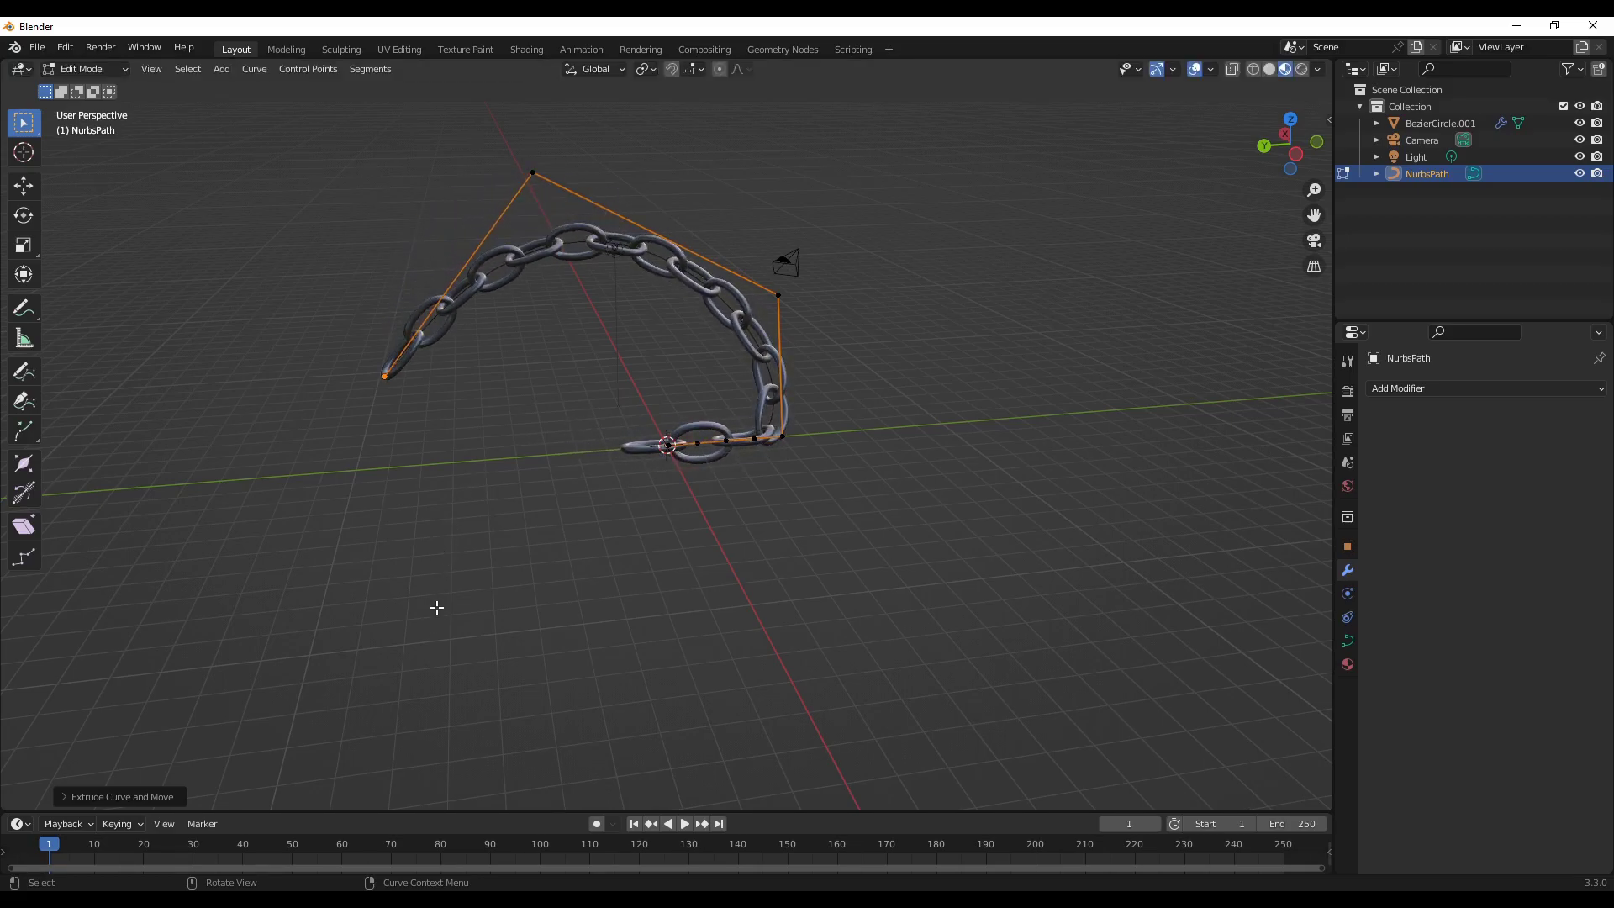
key(e)
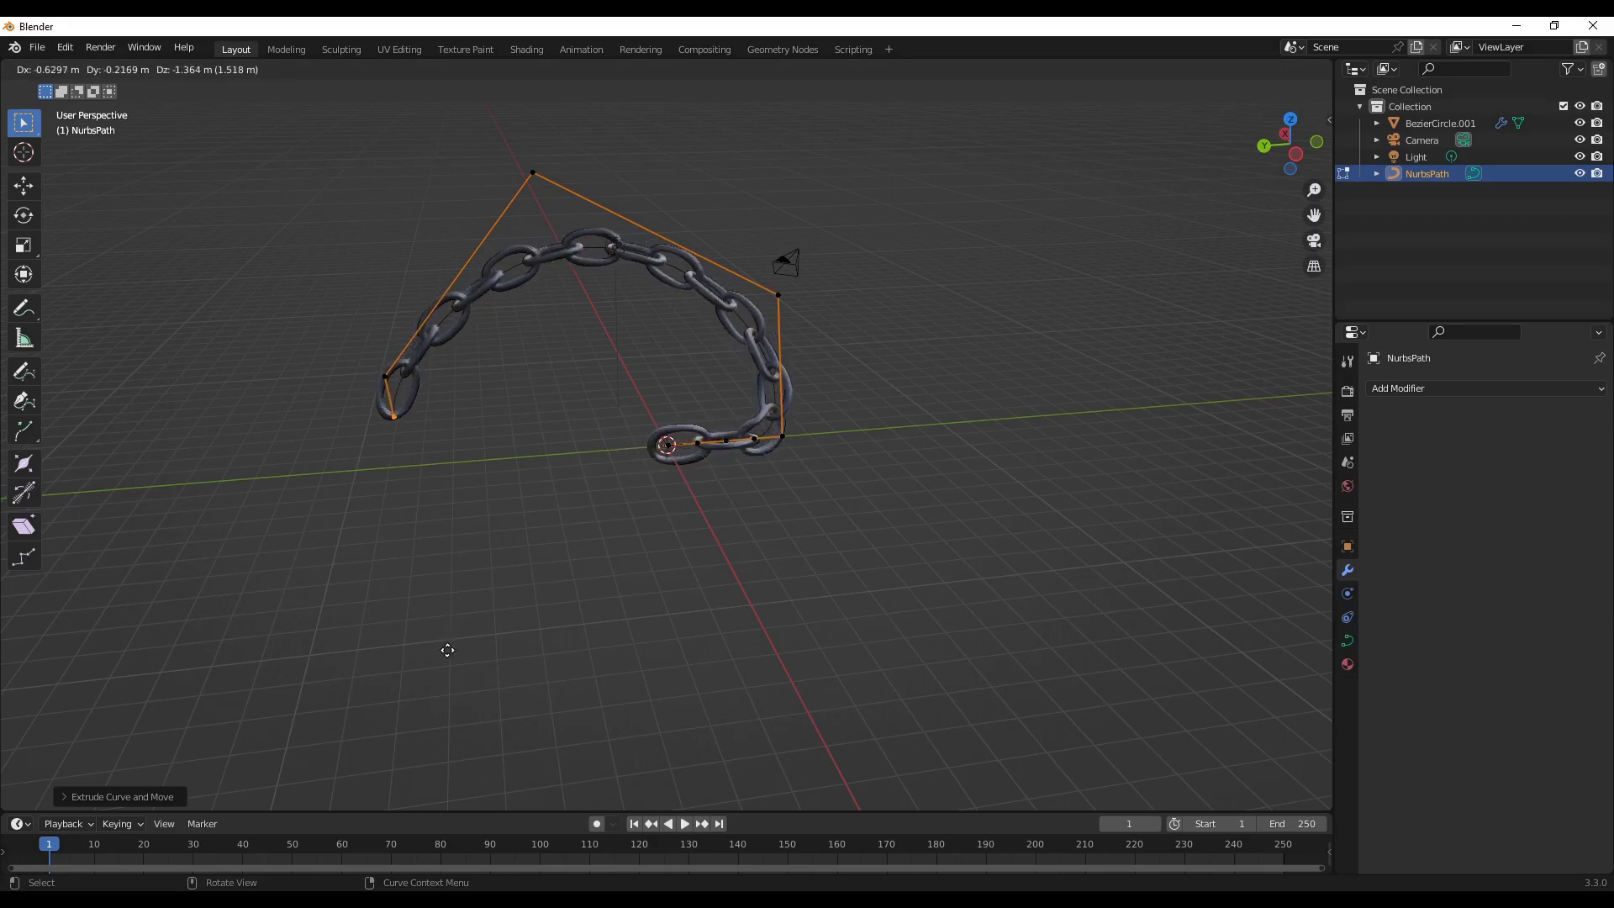
click(724, 132)
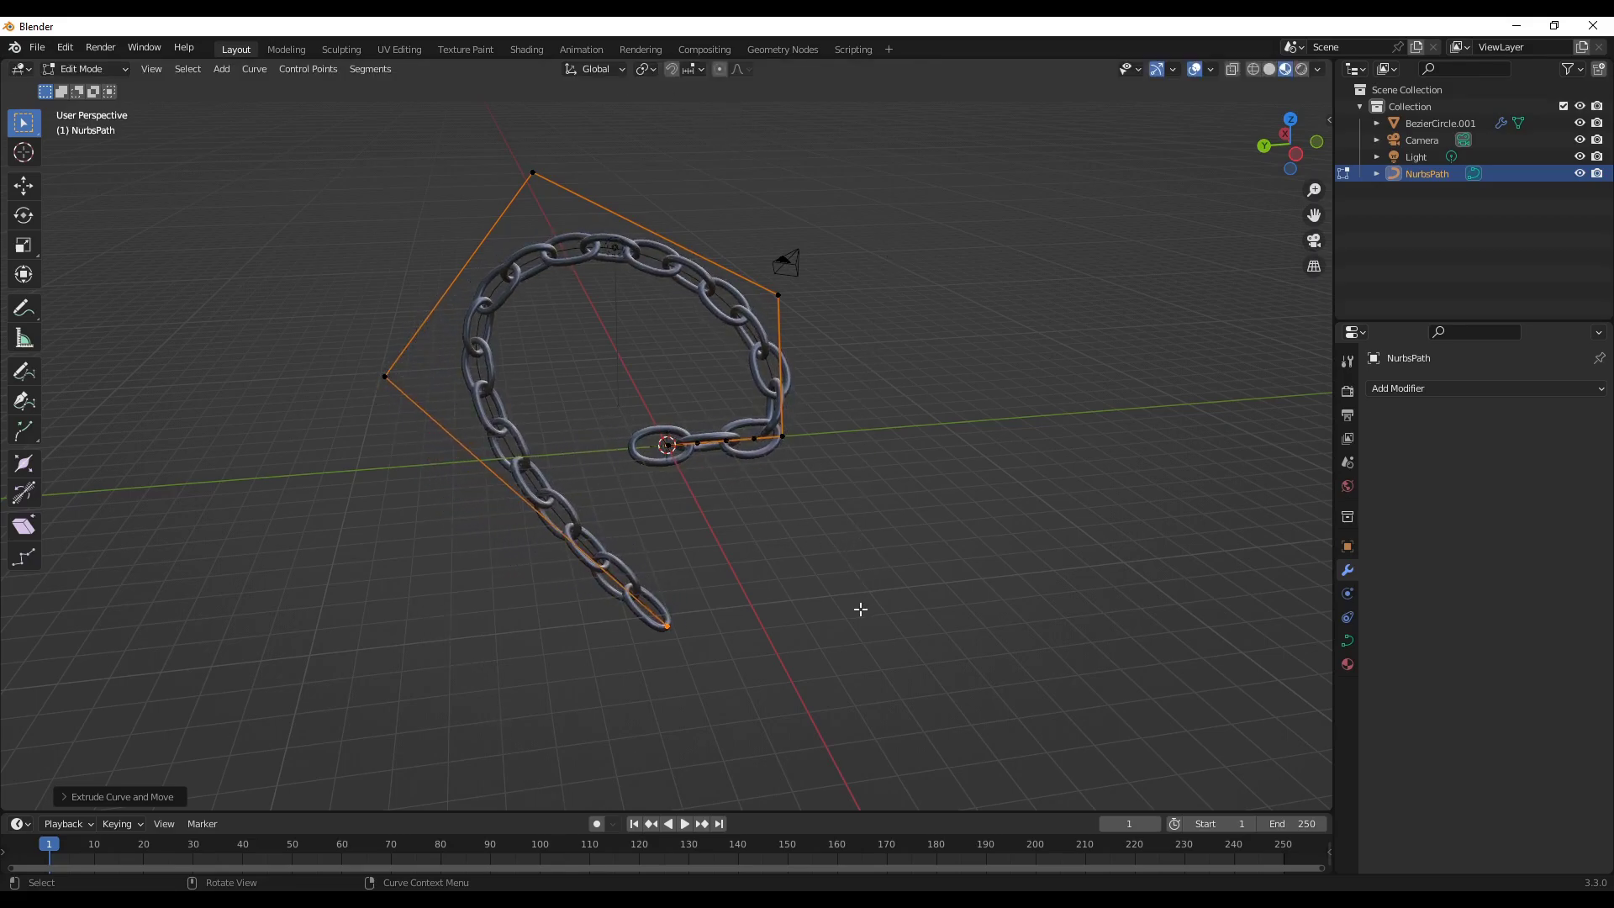
key(e)
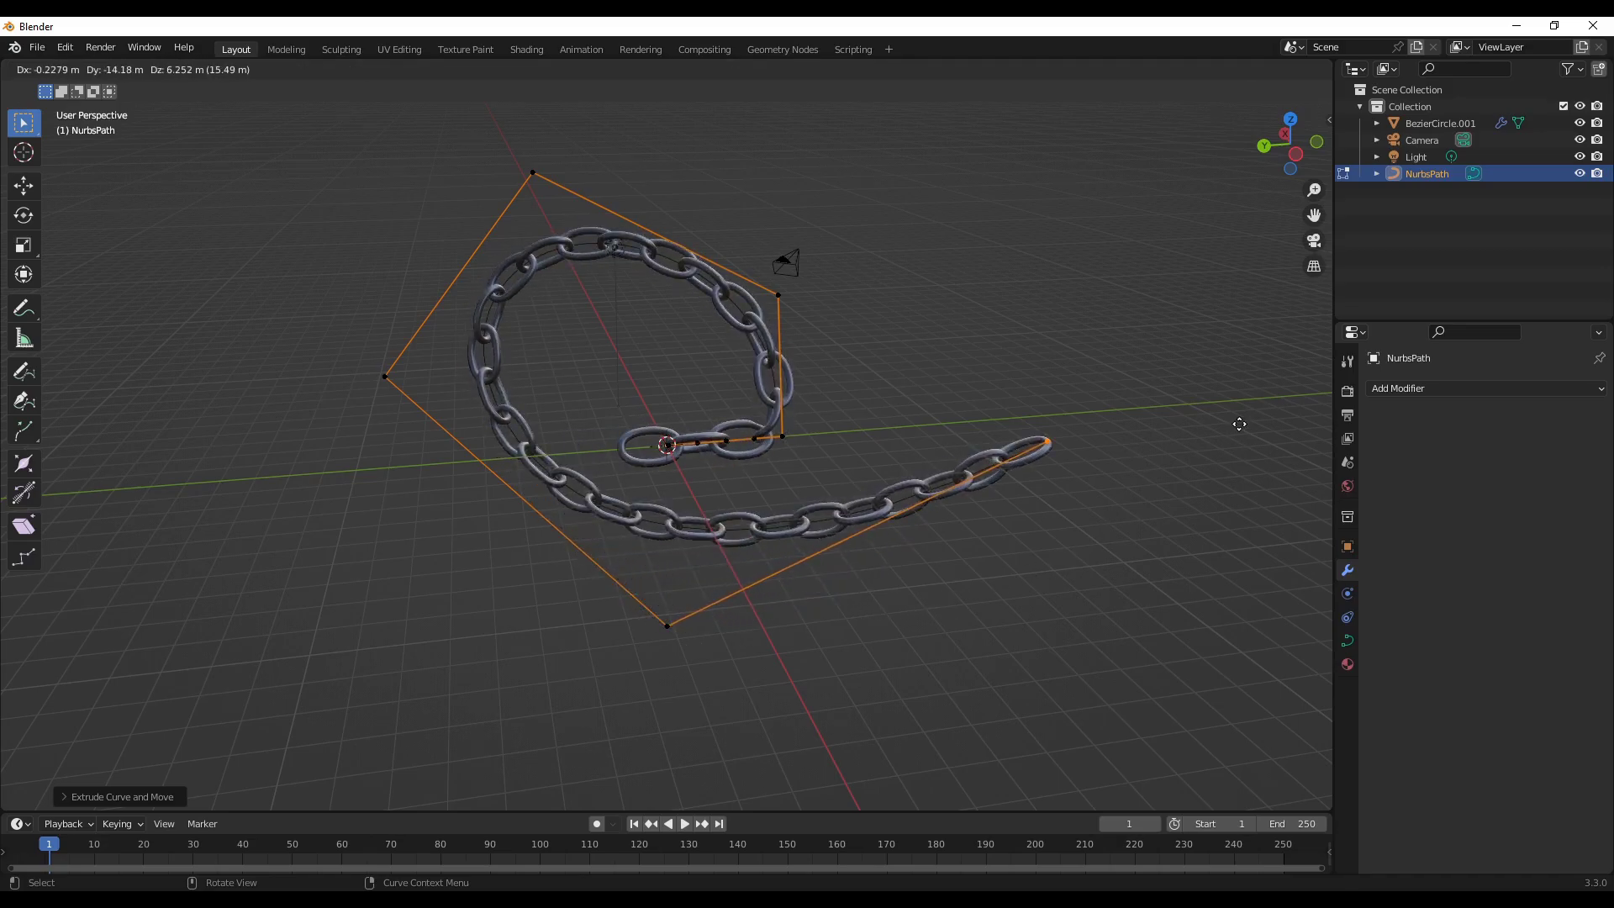
click(1285, 421)
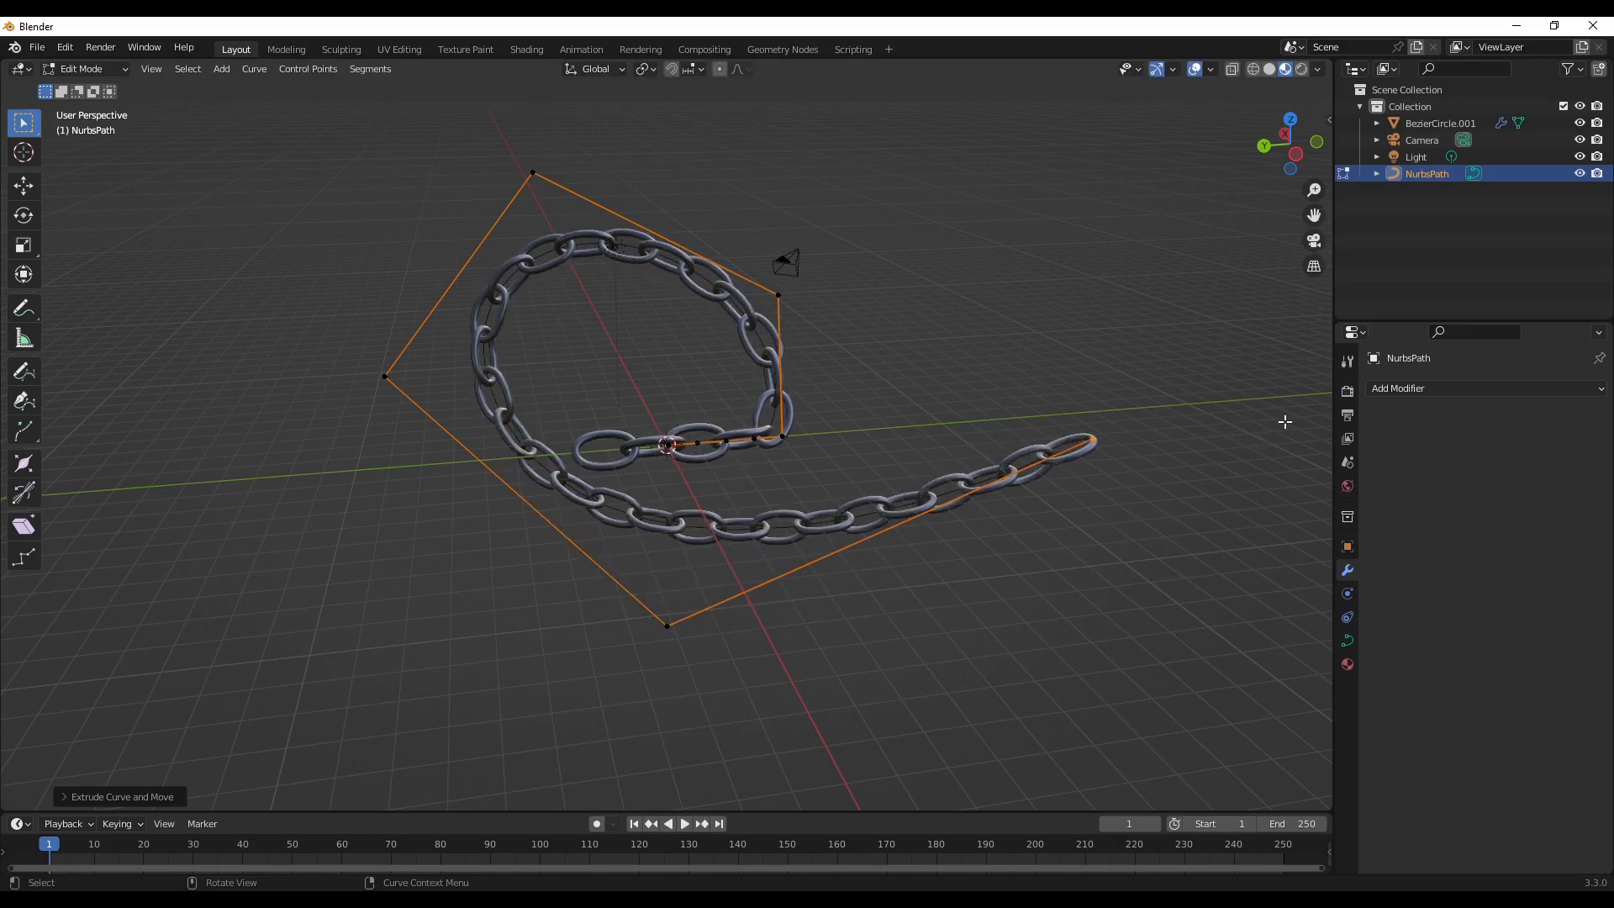
Step: Extrude three more points toward the back, upper left and low left to finish the spiral
key(e)
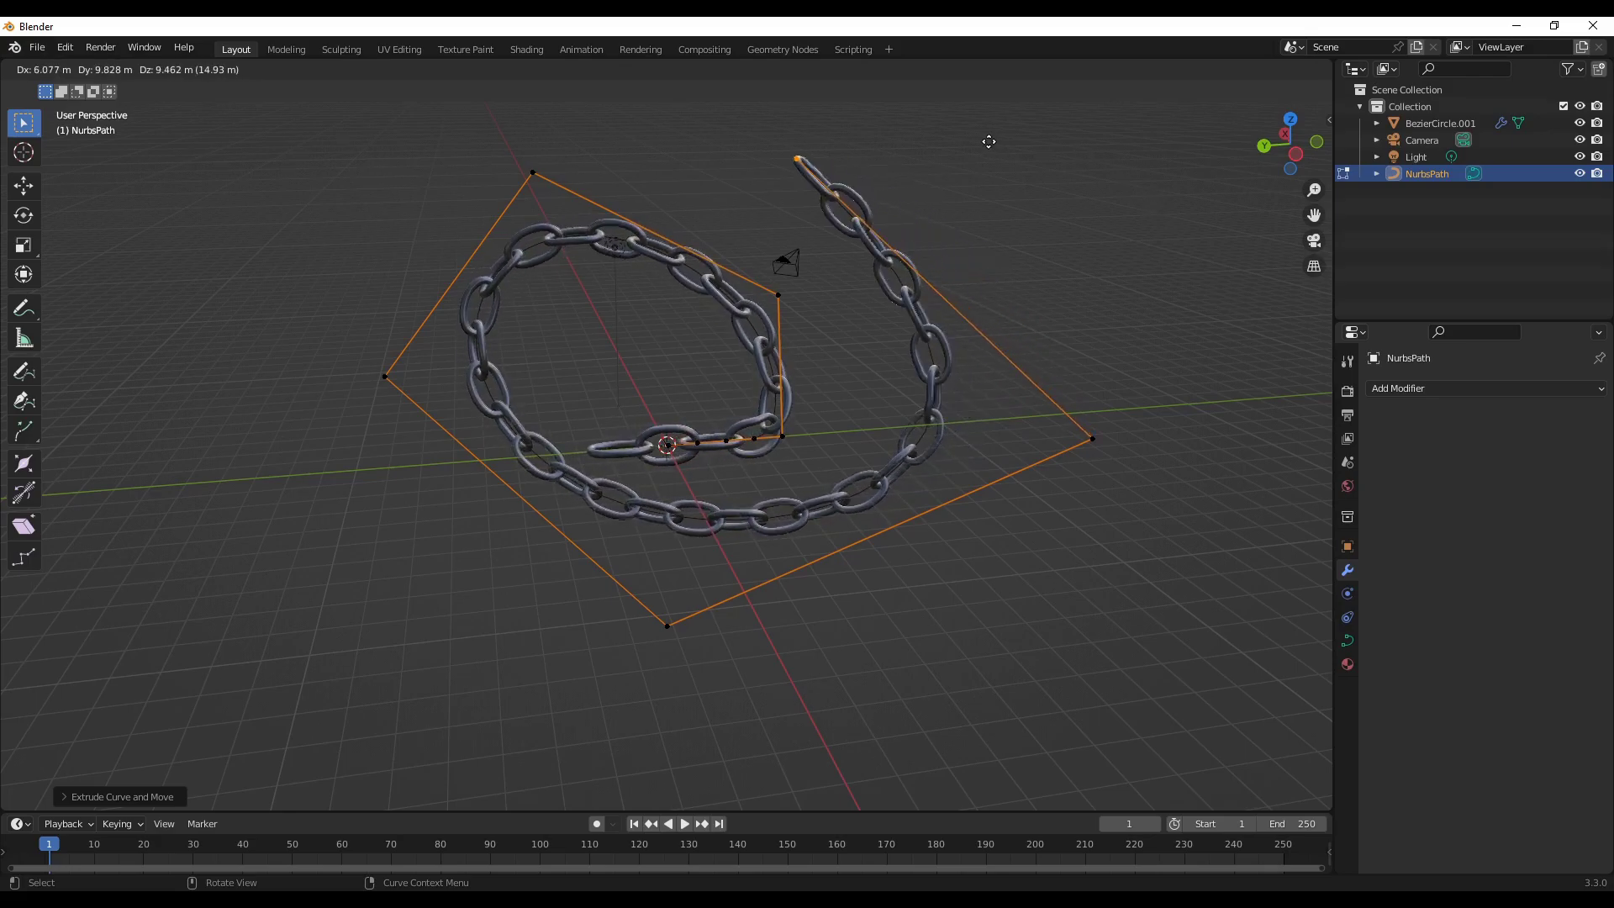
click(955, 139)
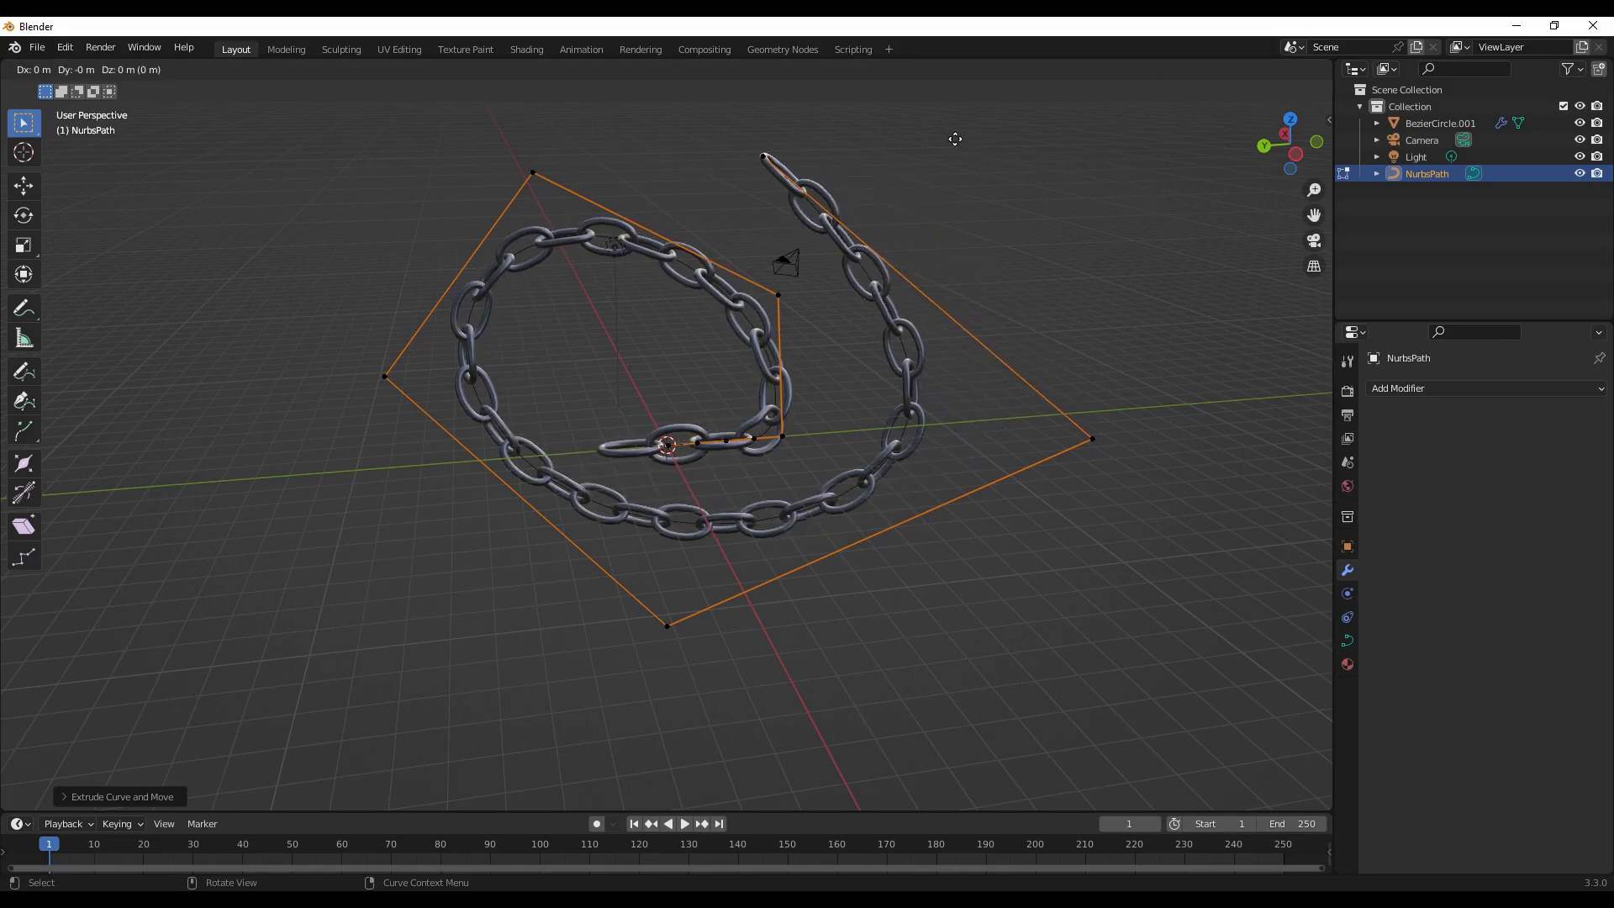
key(e)
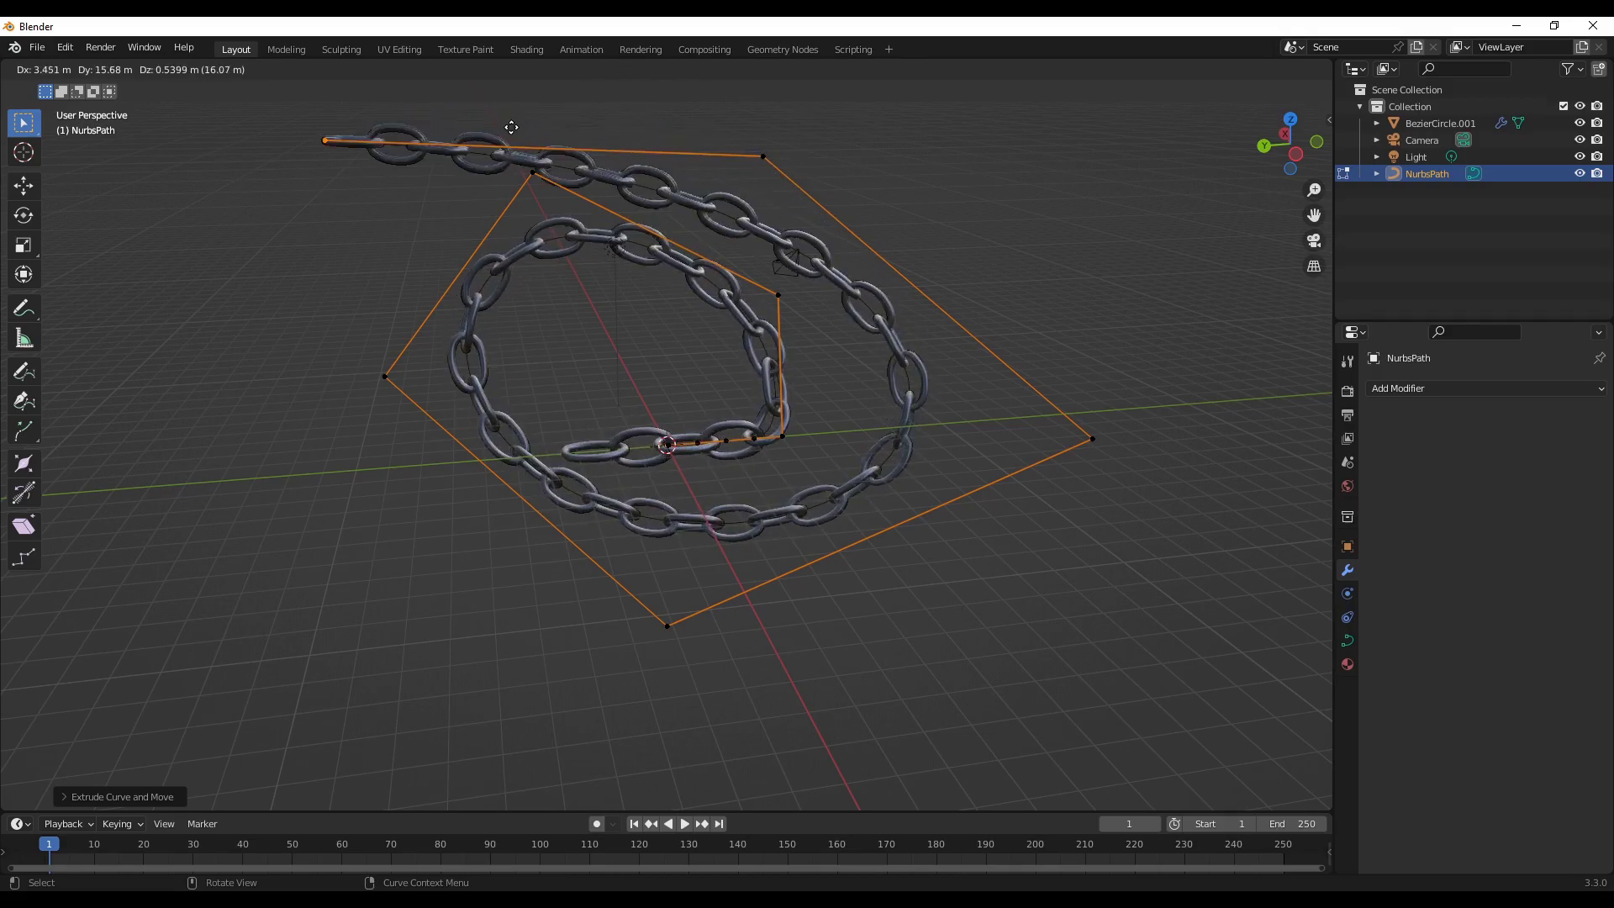
click(488, 143)
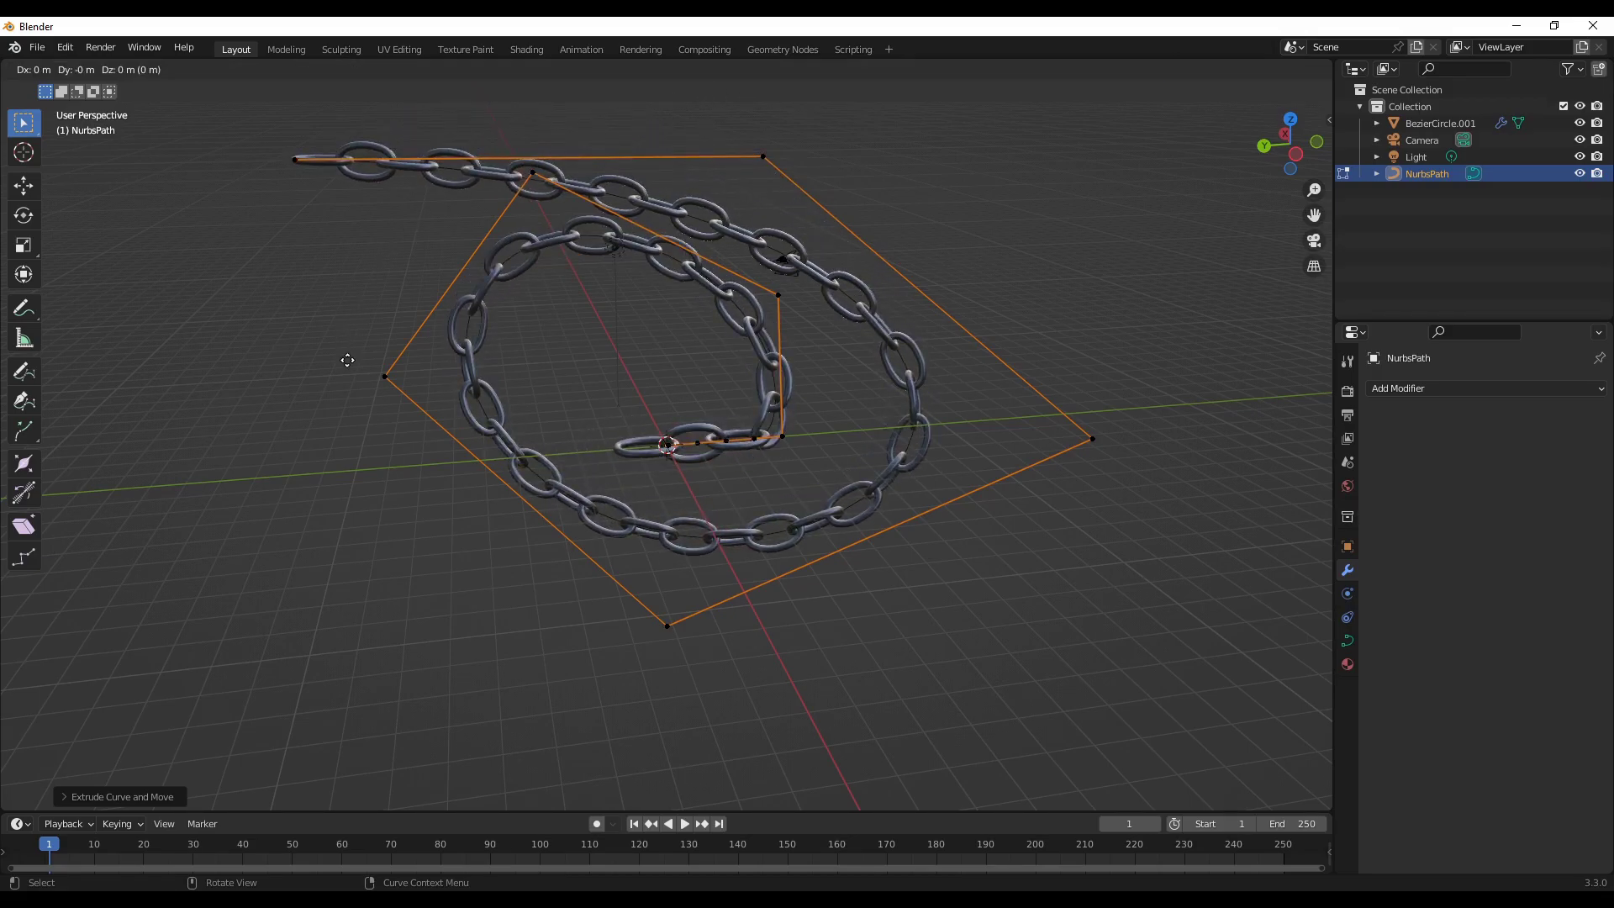
key(e)
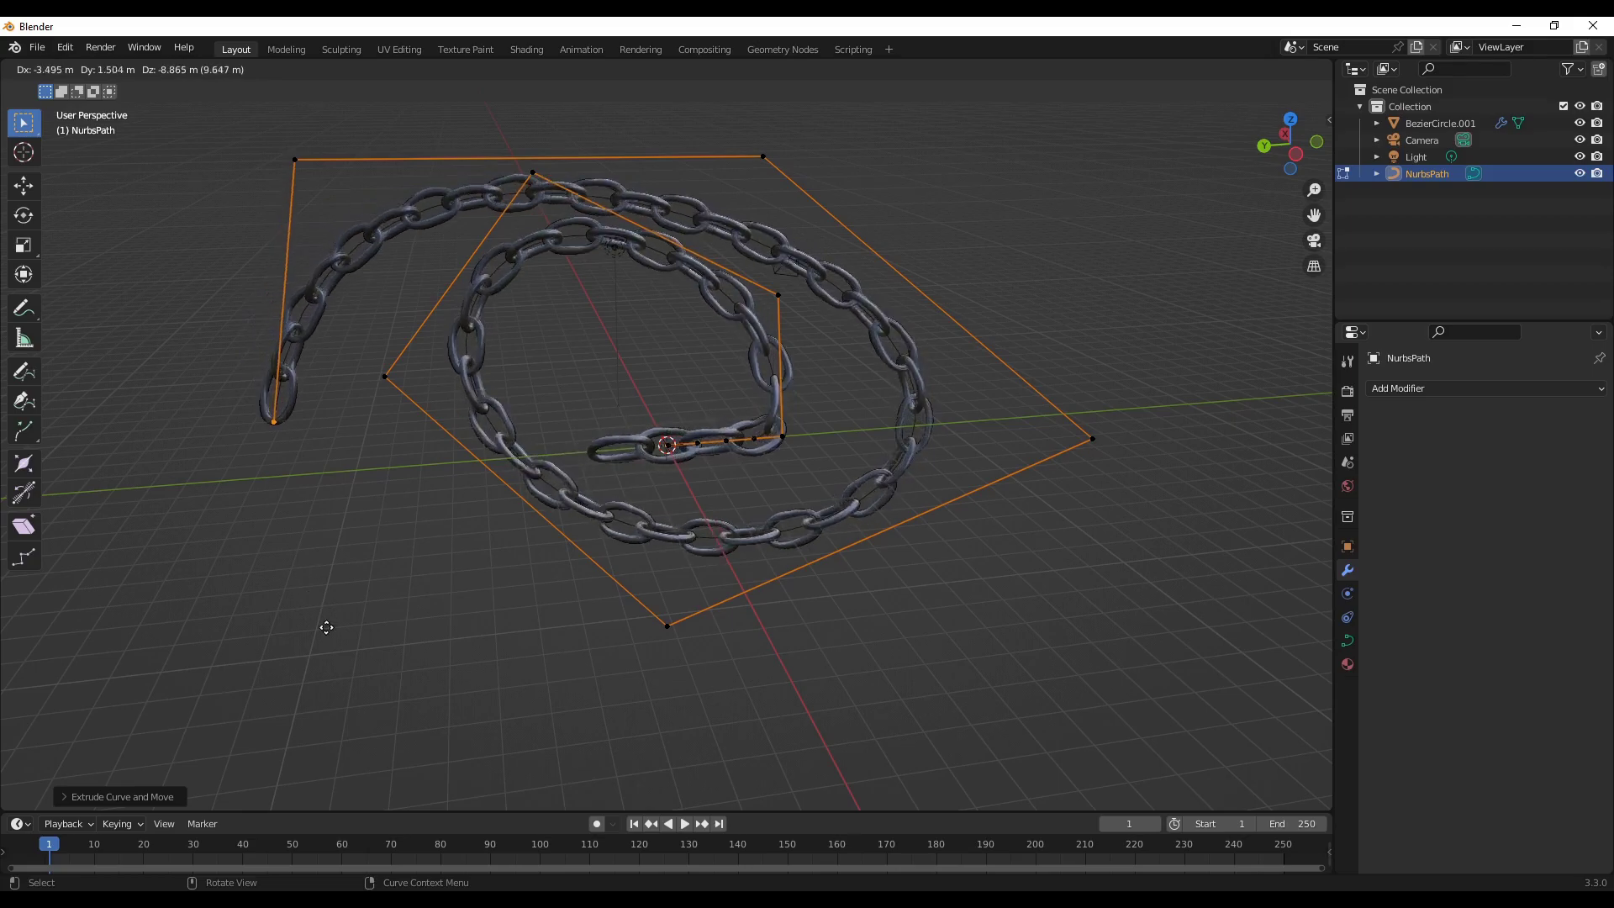
click(360, 778)
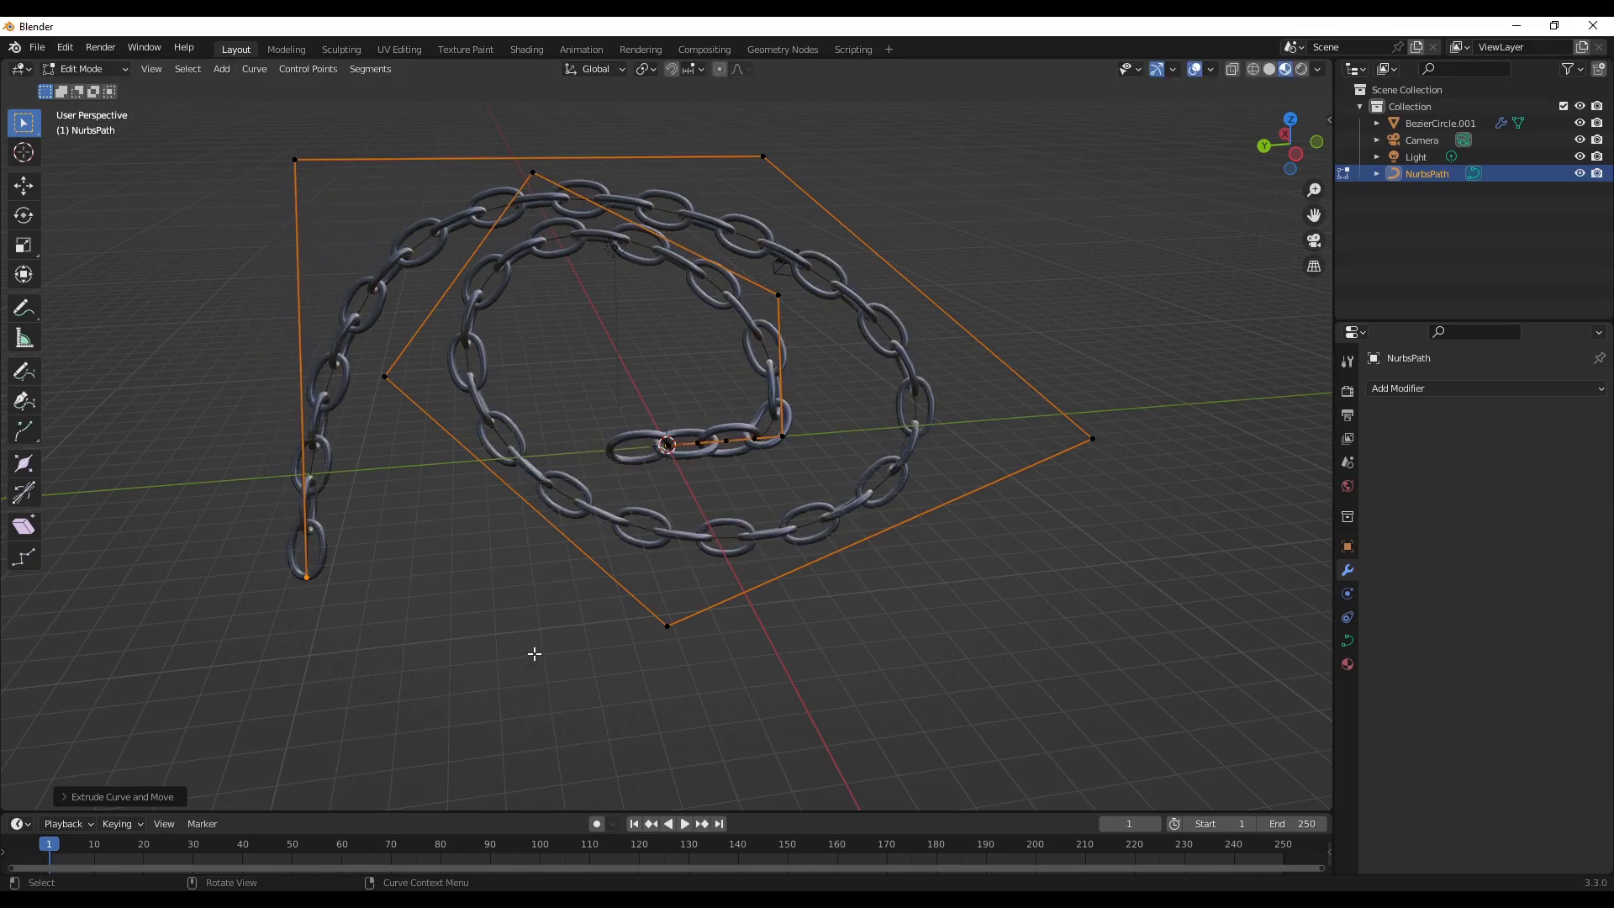
Step: Return to Object Mode, deselect the curve, and zoom and orbit to inspect the spiral chain
key(Tab)
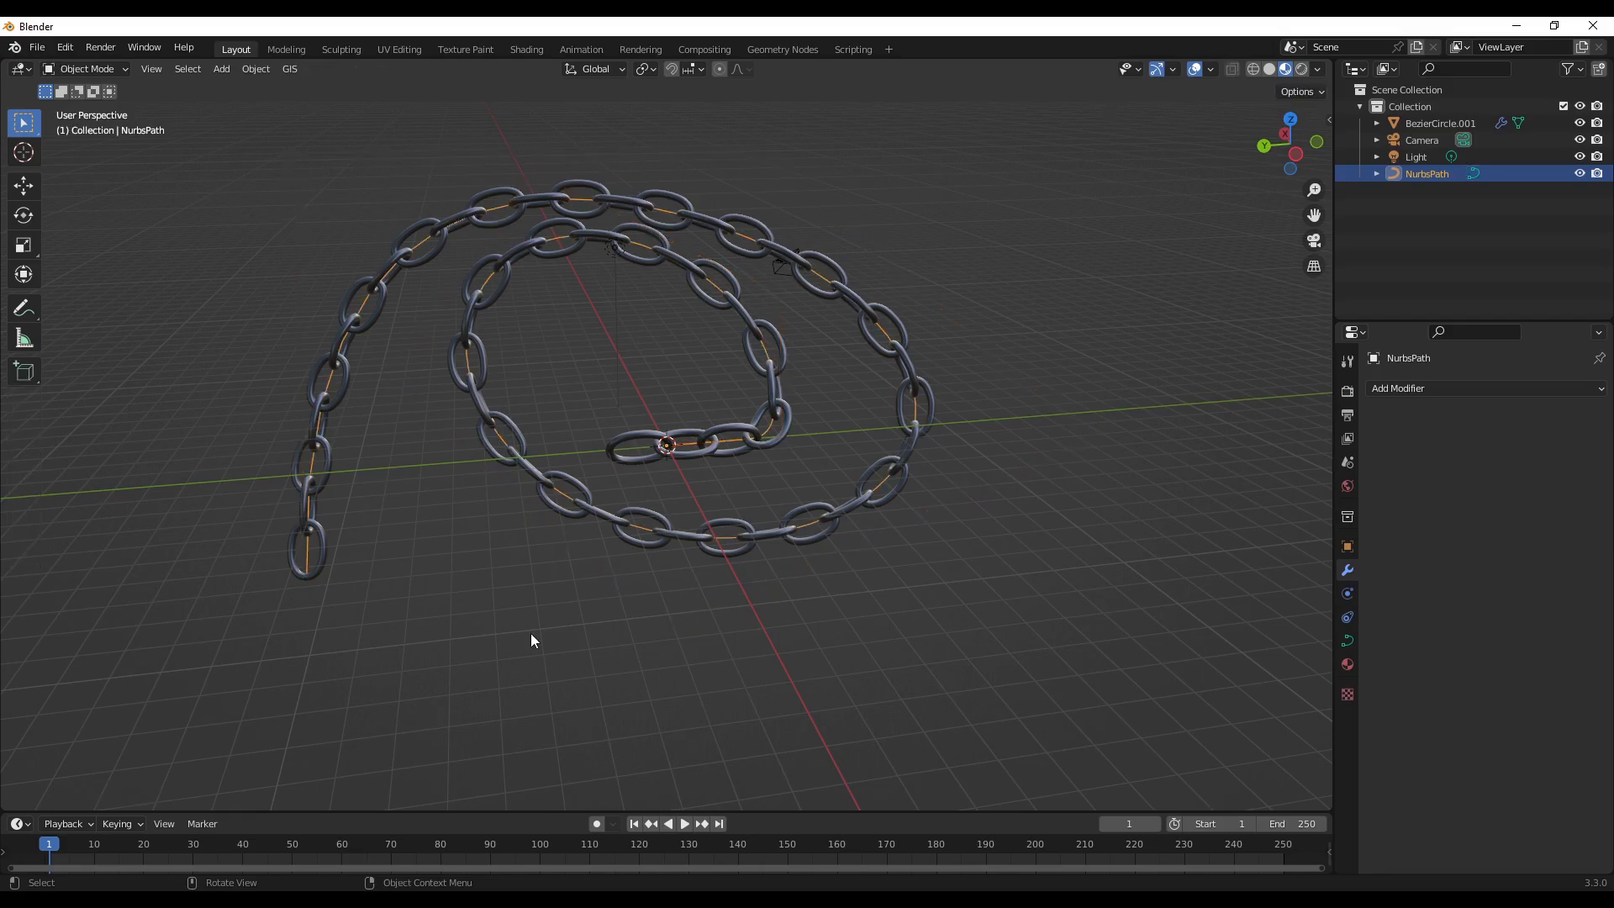
middle_drag(794, 678, 584, 634)
click(458, 643)
scroll(569, 573, up, 3)
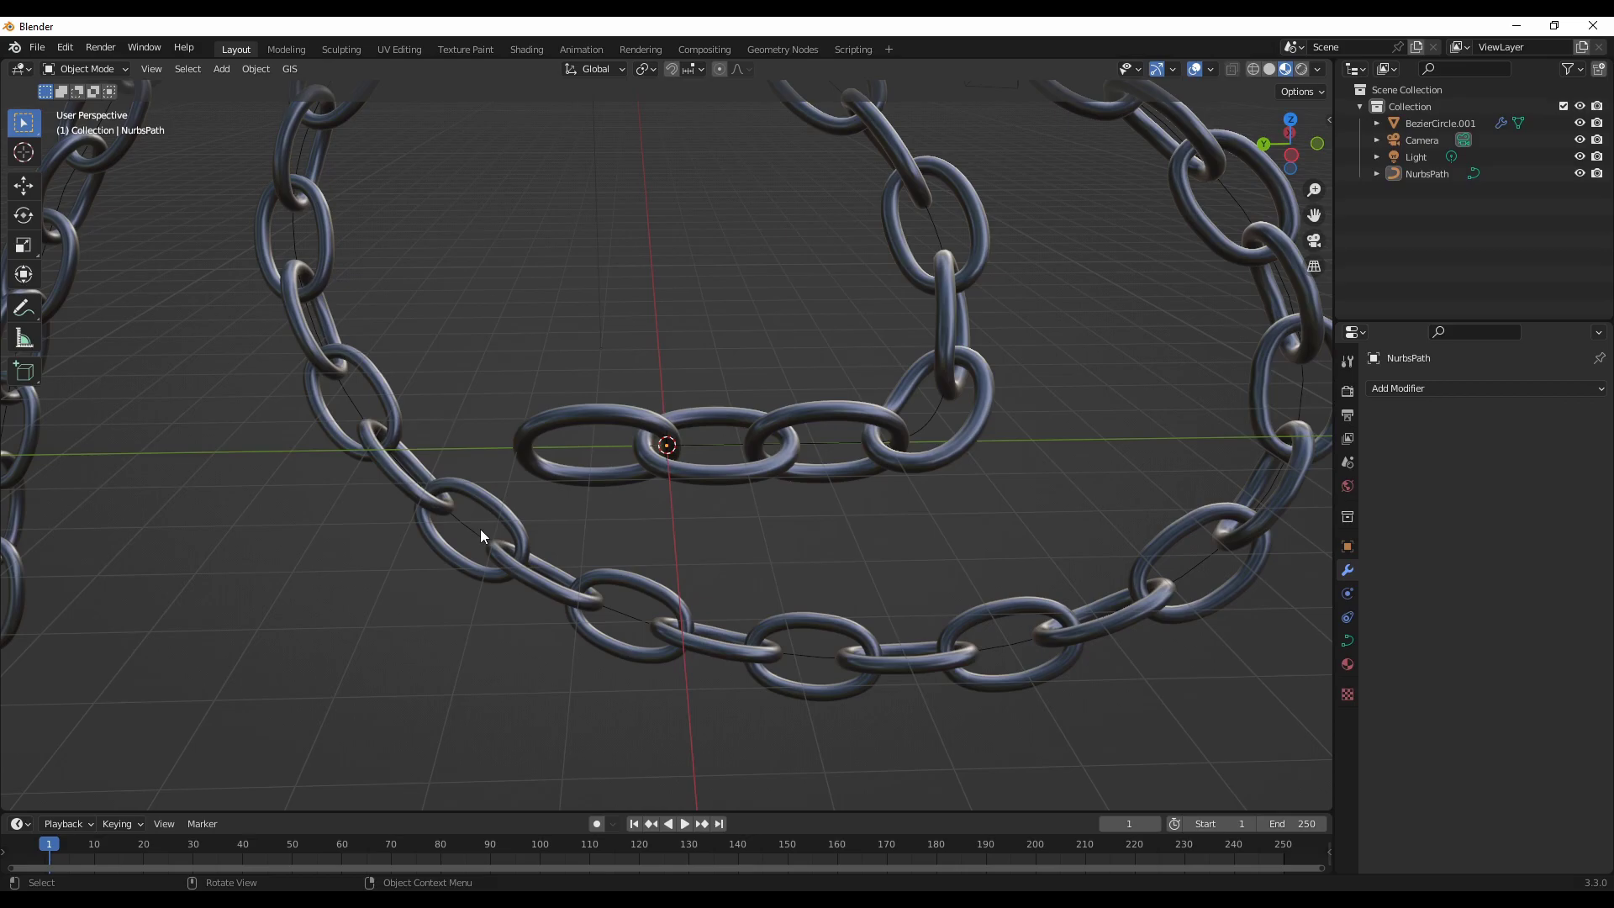
scroll(481, 528, down, 2)
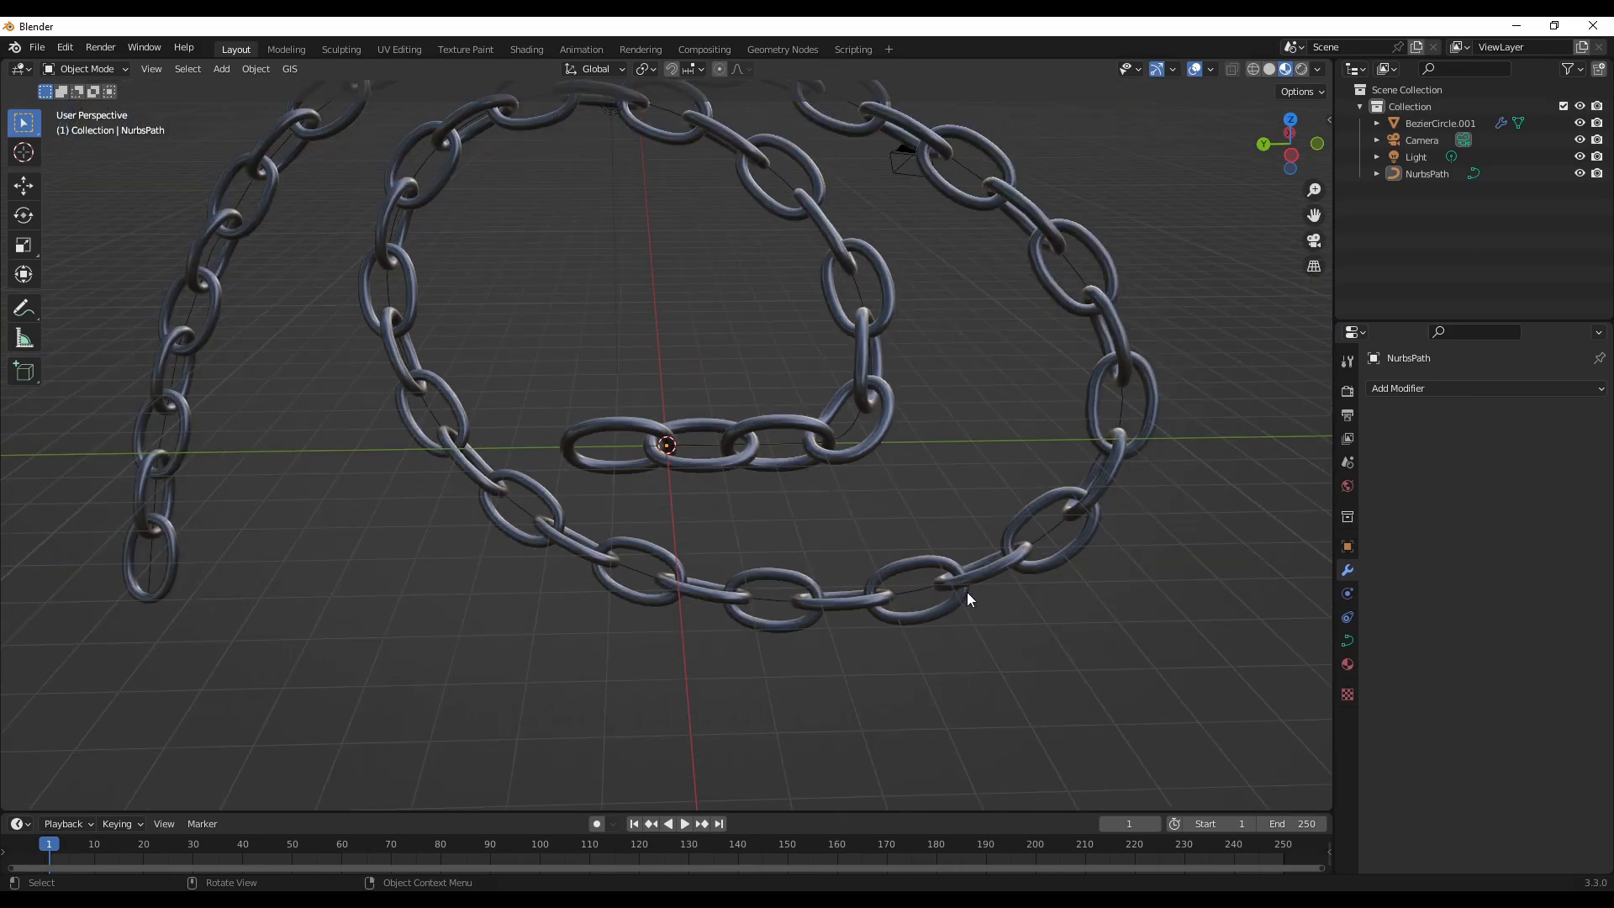
middle_drag(983, 618, 900, 550)
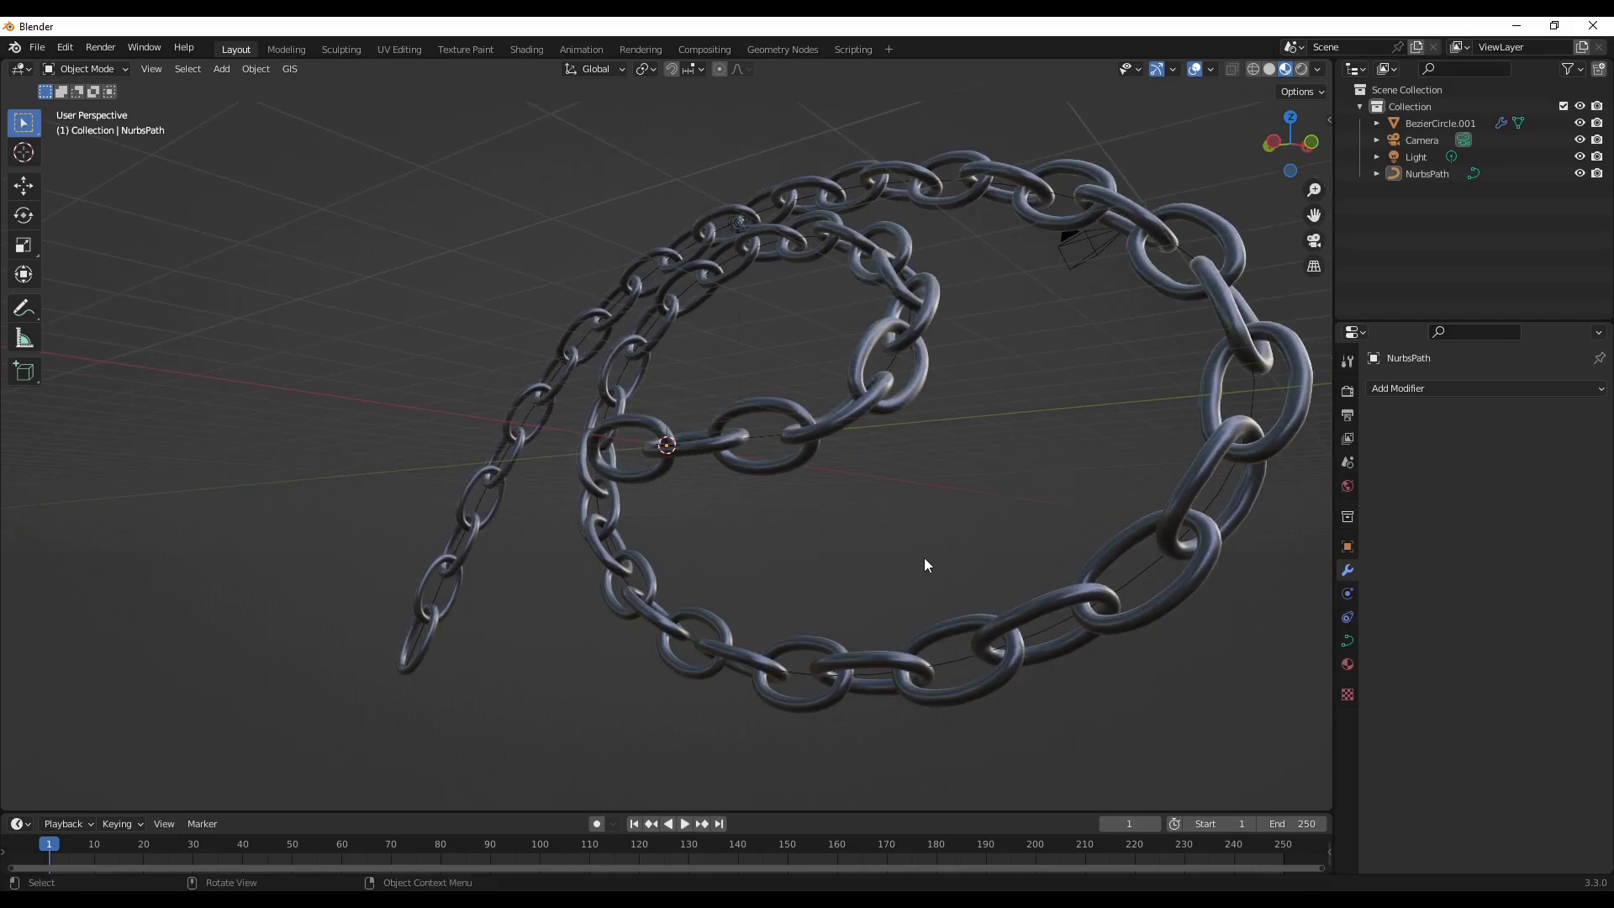